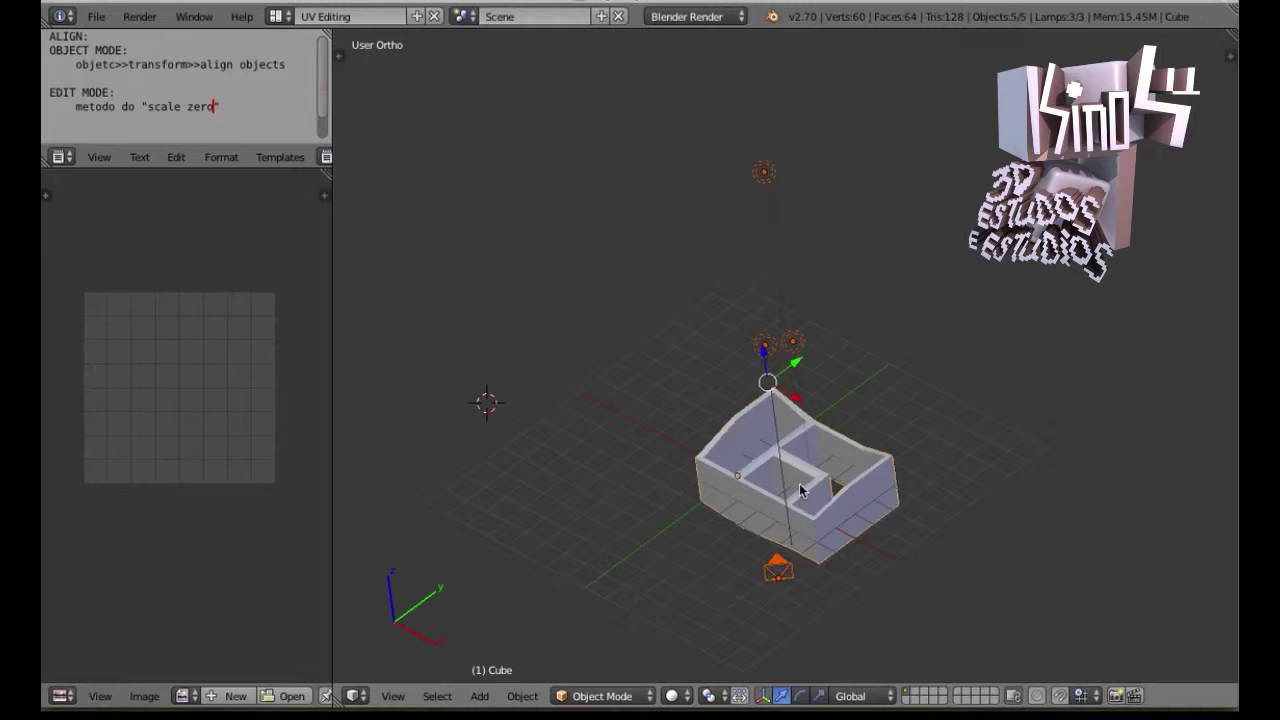
# Search the commands for "align" and run Align Objects on the selected house, lamps and camera
pyautogui.moveTo(797, 530); pyautogui.dragTo(733, 418, button='middle')
pyautogui.press('KP_3')
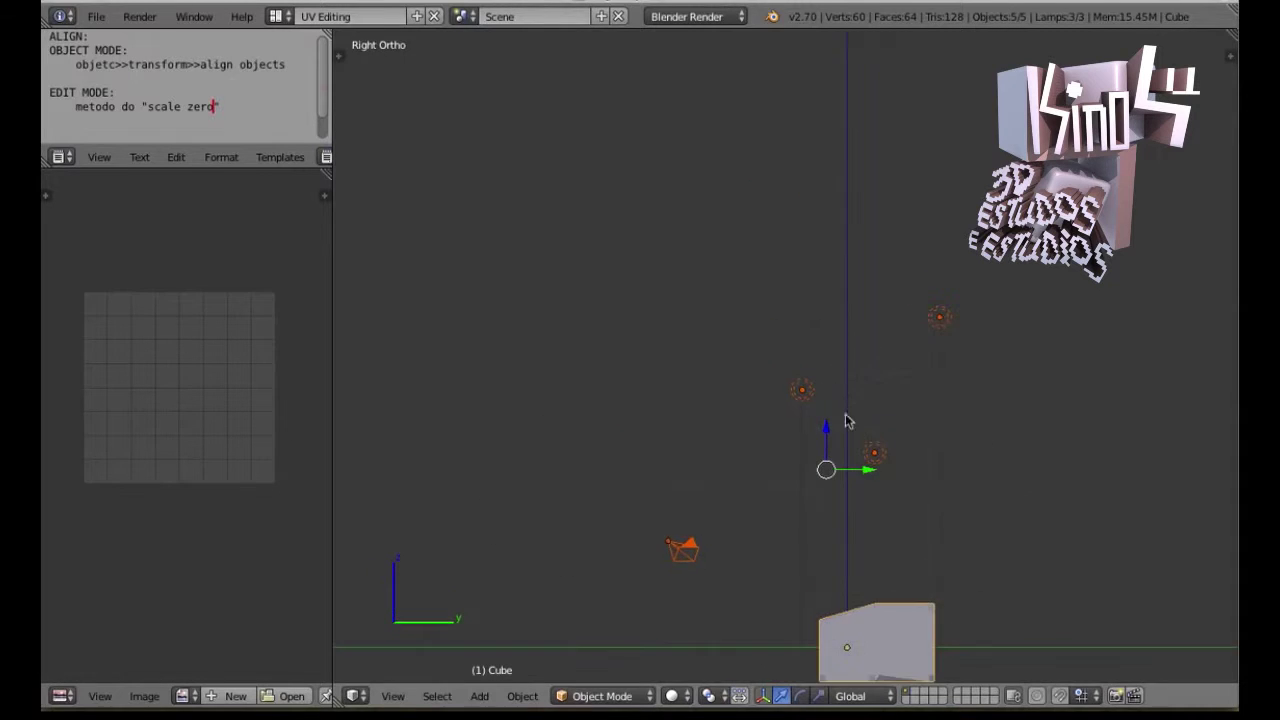
pyautogui.keyDown('shift'); pyautogui.moveTo(823, 532); pyautogui.dragTo(763, 349, button='middle'); pyautogui.keyUp('shift')
pyautogui.moveTo(470, 460); pyautogui.dragTo(552, 524, button='middle')
pyautogui.press('space')
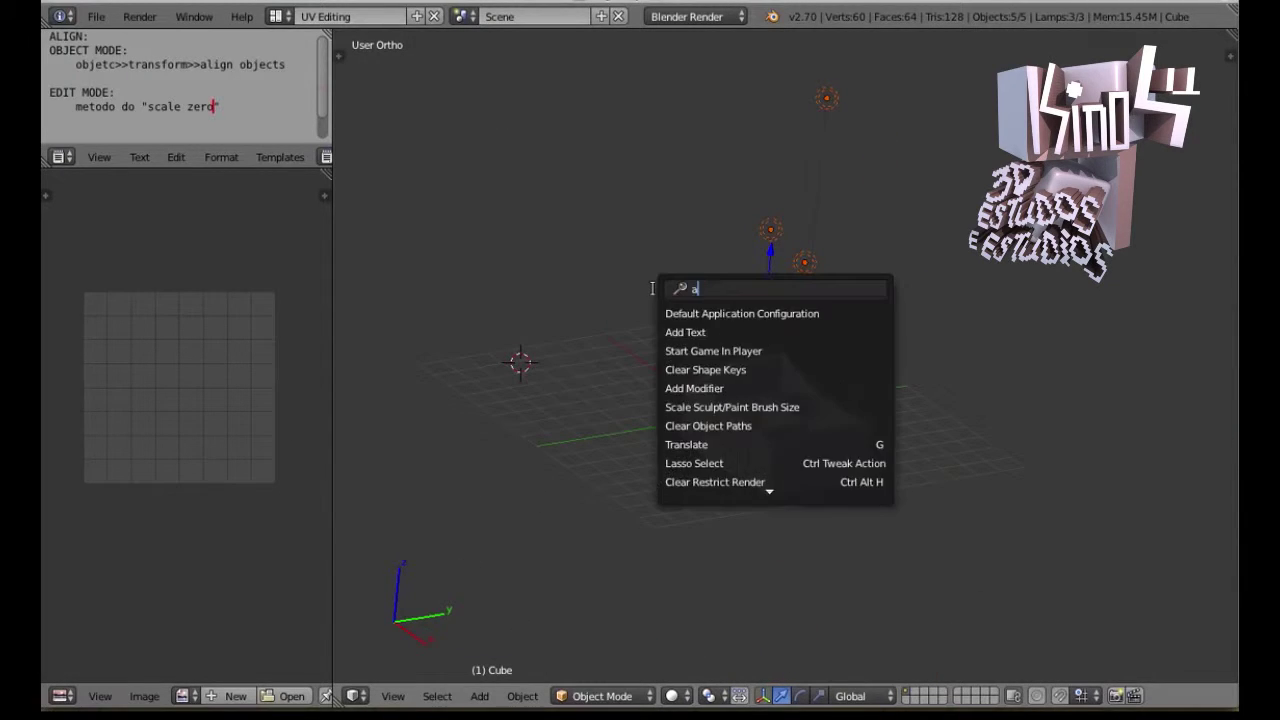
pyautogui.write('align')
pyautogui.press('Down')
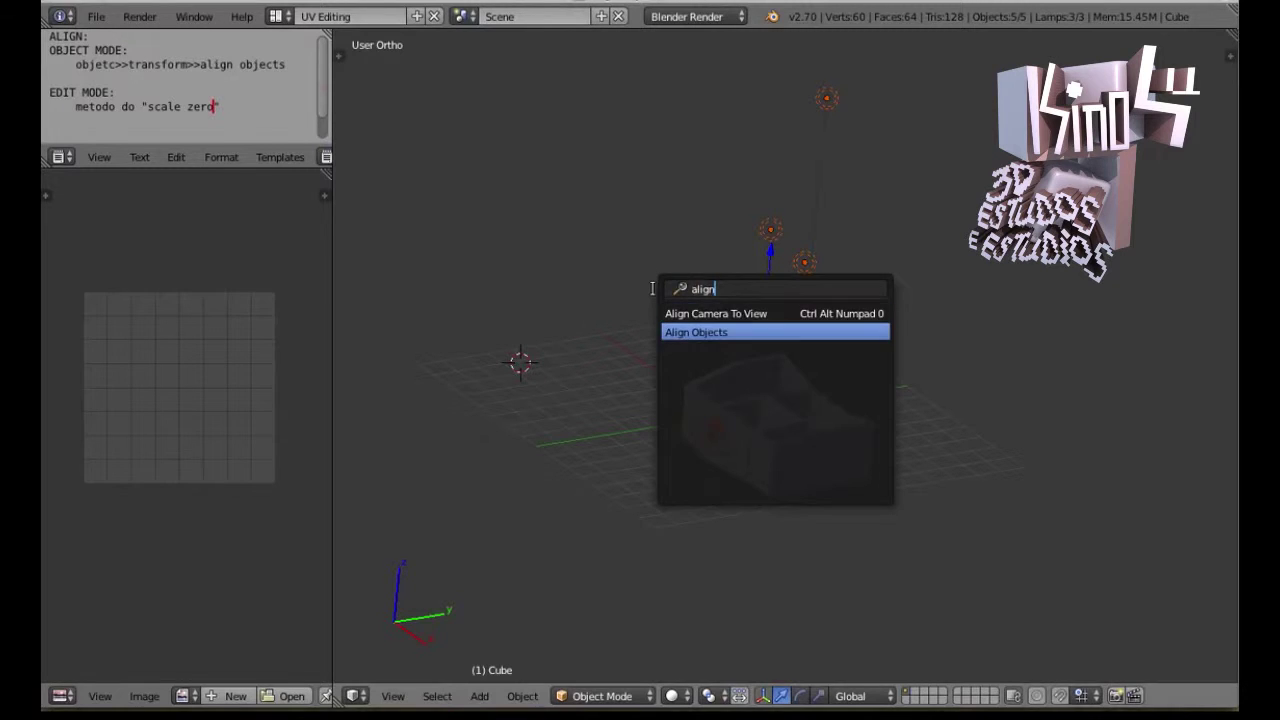
pyautogui.press('Return')
# Run Align Objects again from the object transform commands and show its options in an enlarged operator area
pyautogui.click(526, 696)
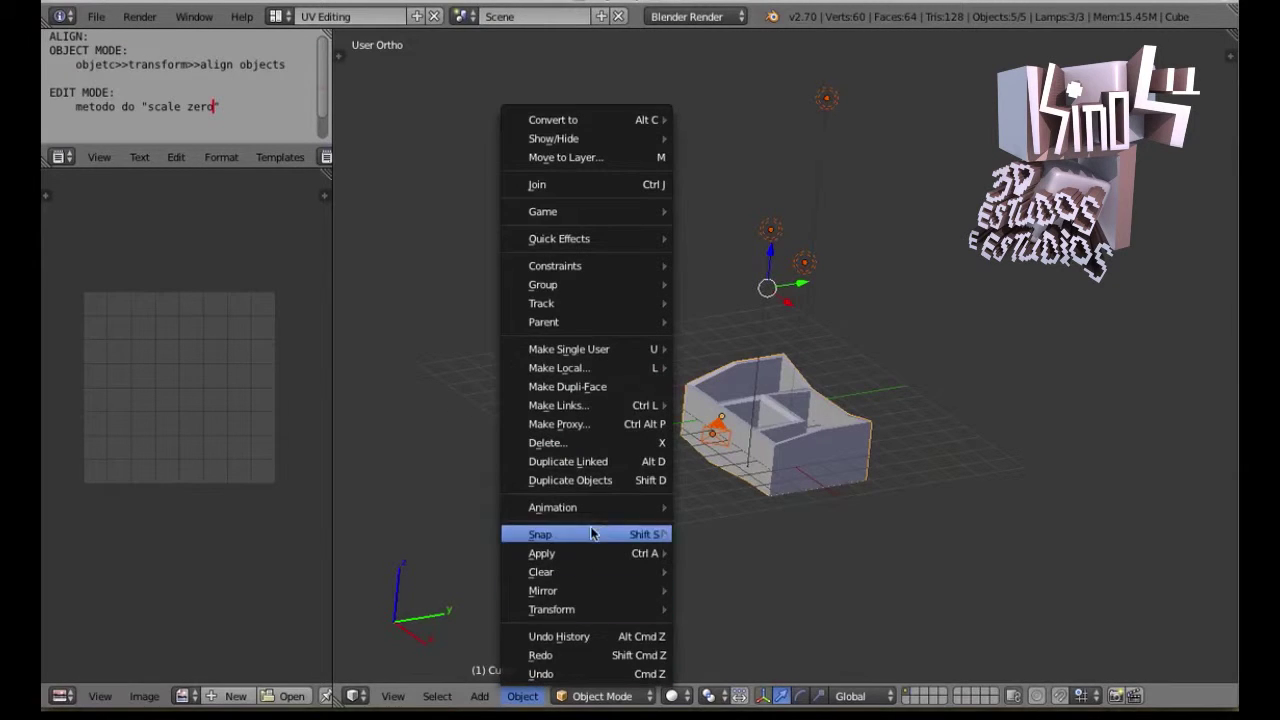
pyautogui.moveTo(661, 614)
pyautogui.click(745, 582)
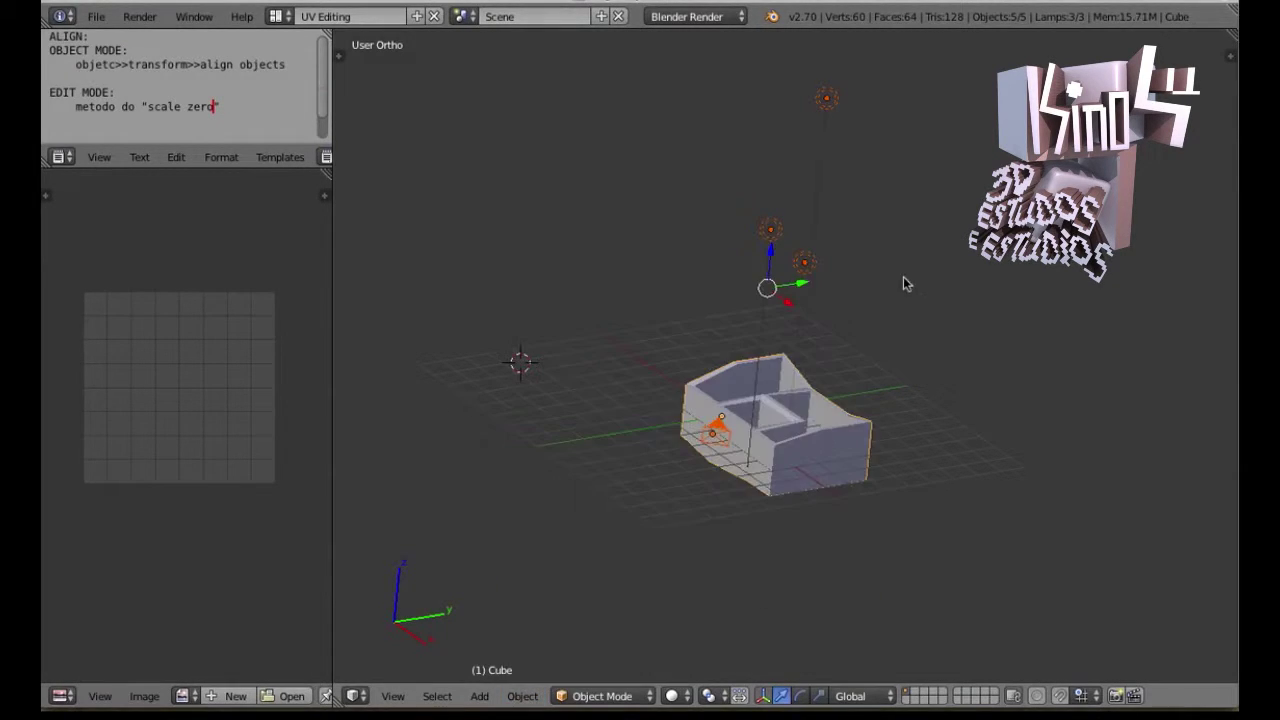
pyautogui.hotkey('ctrl', 'z')
pyautogui.press('t')
pyautogui.press('t')
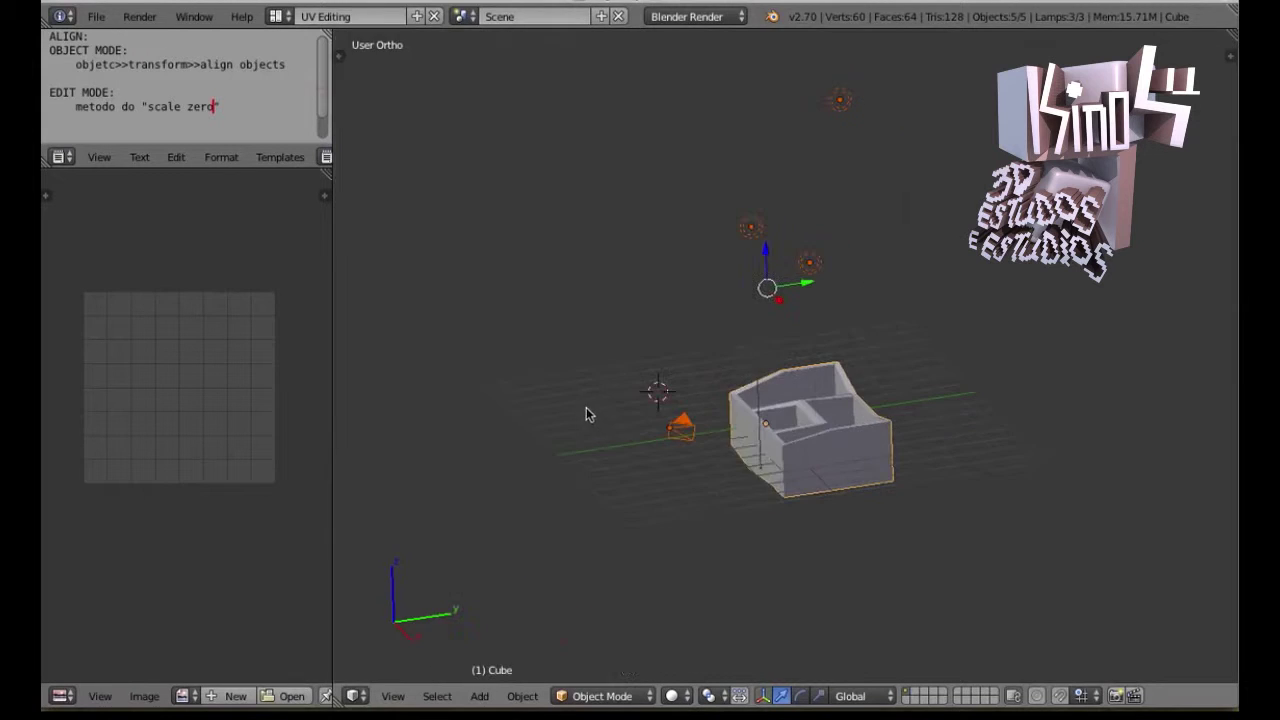
pyautogui.press('t')
pyautogui.moveTo(423, 573); pyautogui.dragTo(430, 462)
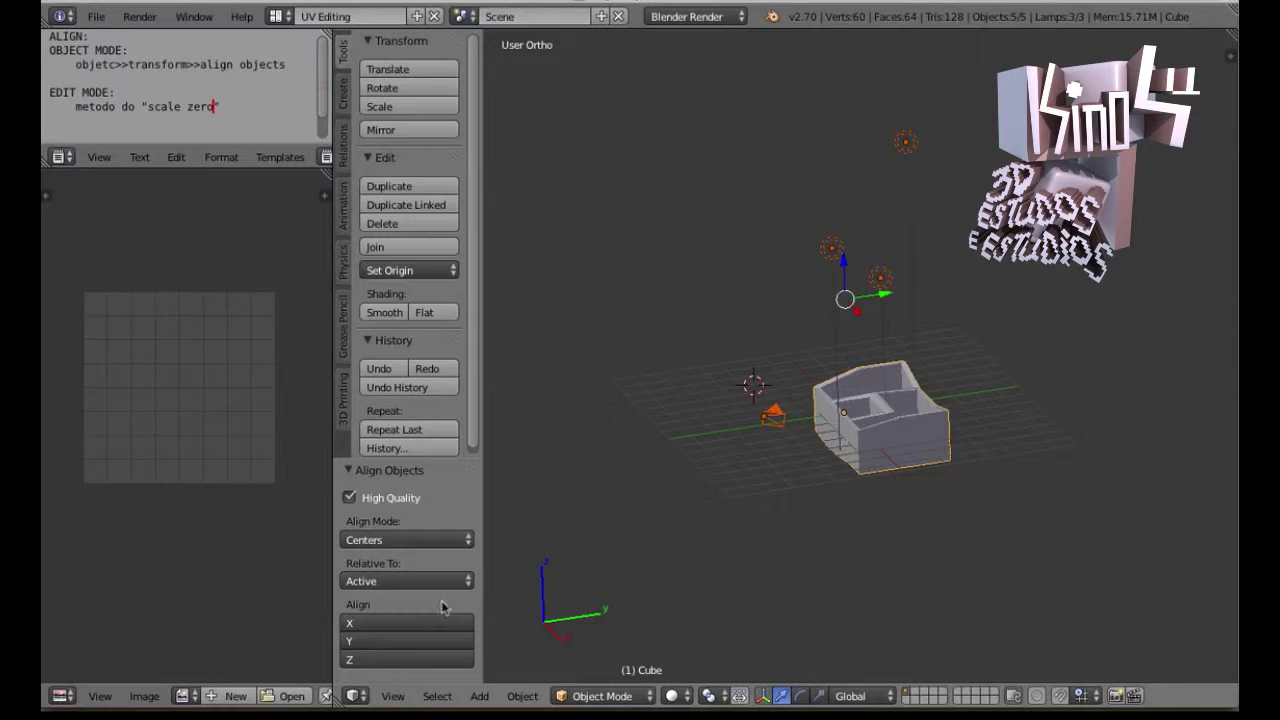
# Try aligning the objects' centers to the active object along Y, X and Y again, checking from the front and right
pyautogui.click(406, 642)
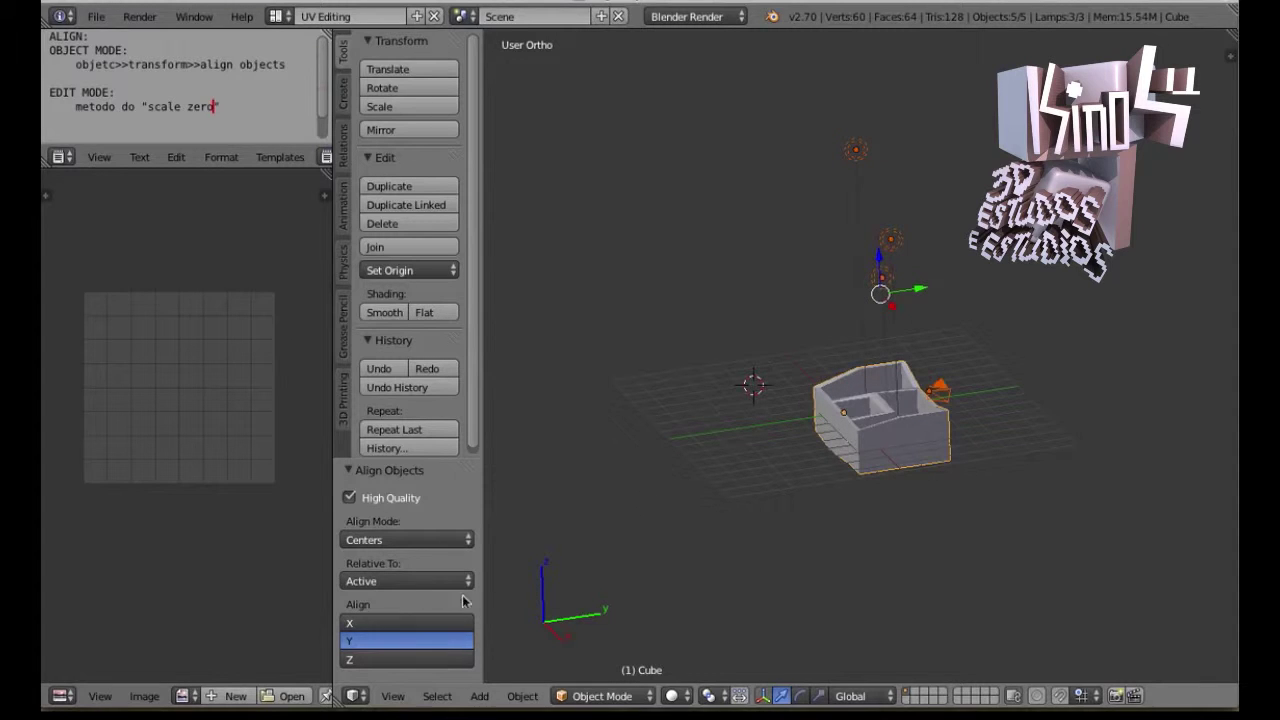
pyautogui.click(418, 626)
pyautogui.press('KP_1')
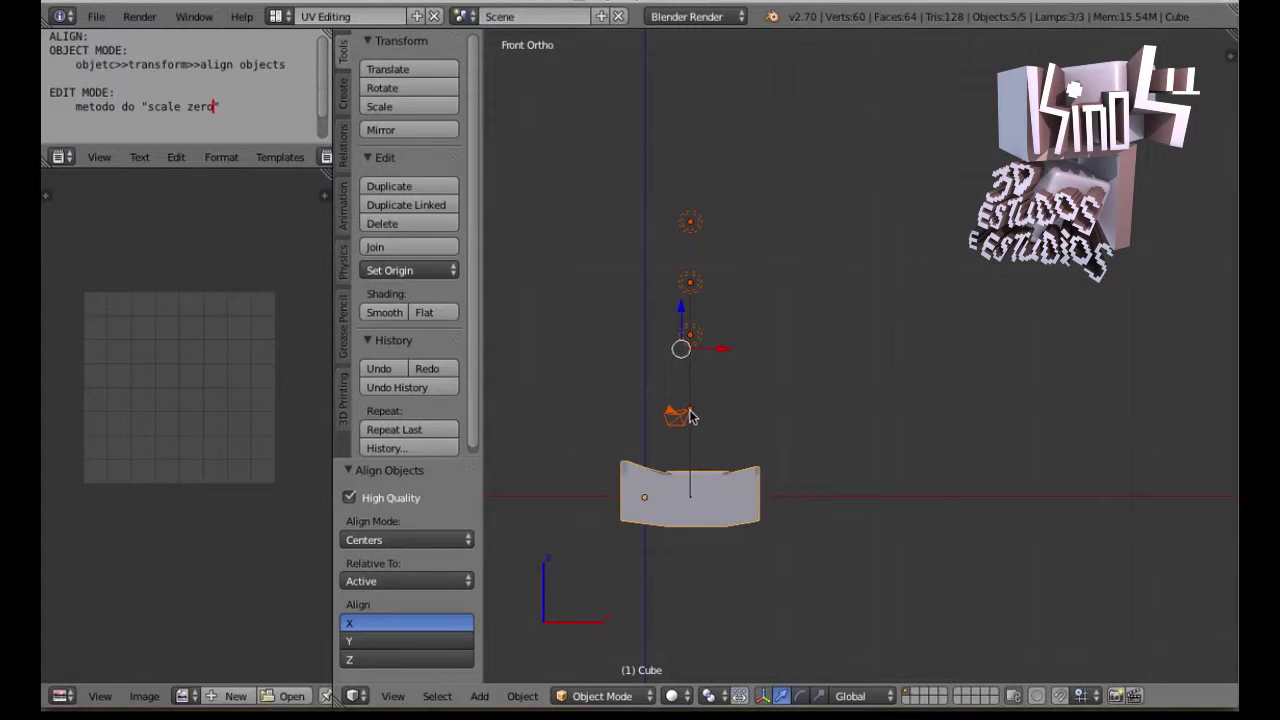
pyautogui.click(452, 639)
pyautogui.press('KP_3')
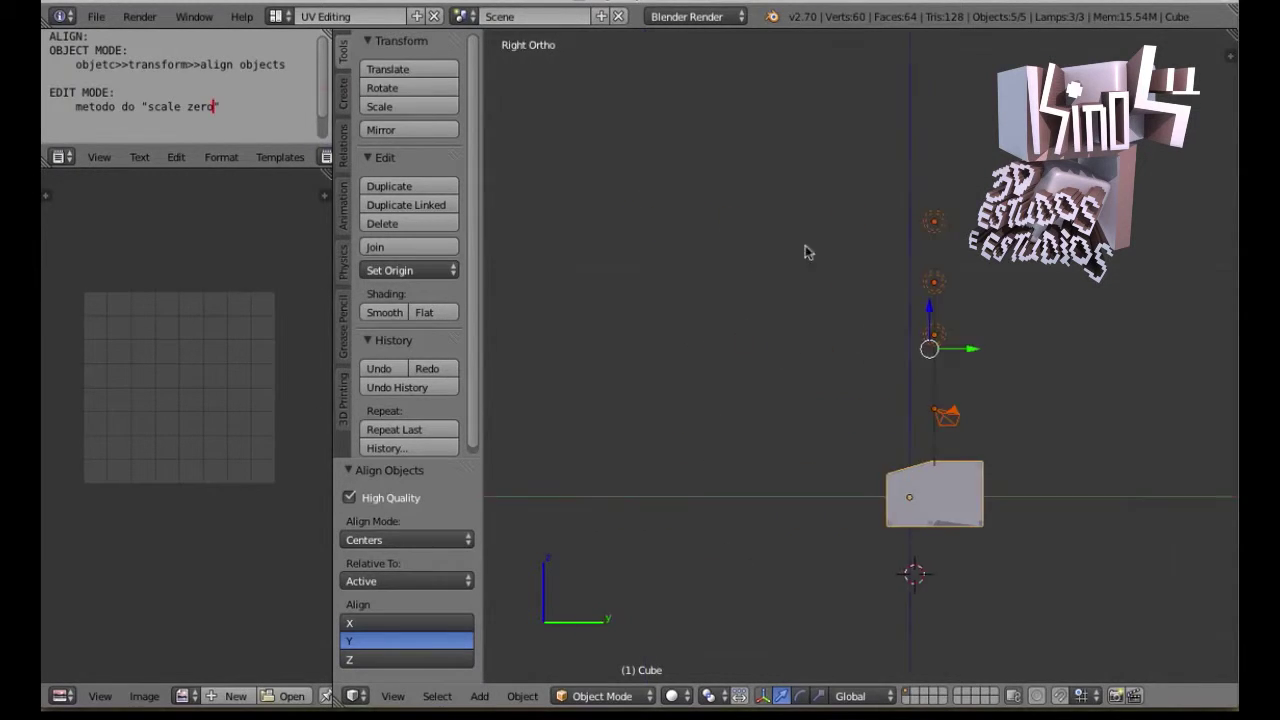
# Align the objects' centers to the active object along the Z axis only
pyautogui.click(420, 655)
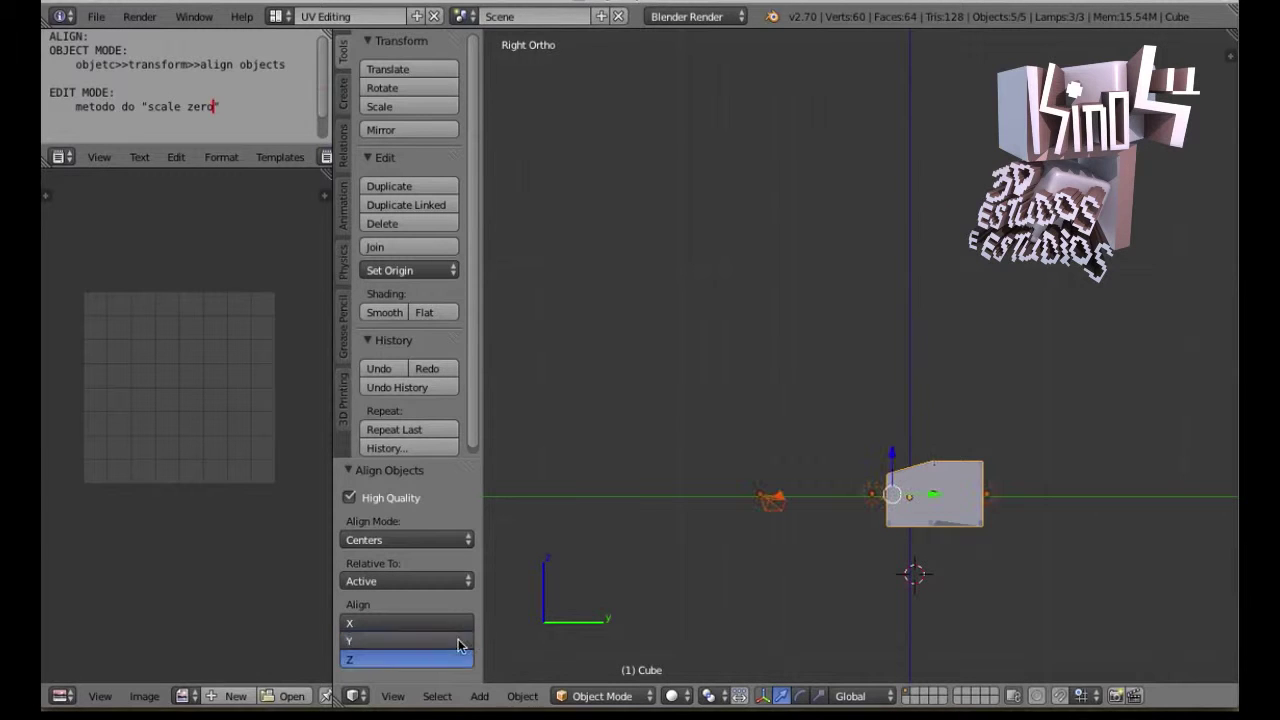
pyautogui.moveTo(823, 438)
pyautogui.mouseDown(button='middle')
pyautogui.moveTo(914, 543)
pyautogui.moveTo(808, 482)
pyautogui.moveTo(846, 449)
pyautogui.mouseUp(button='middle')
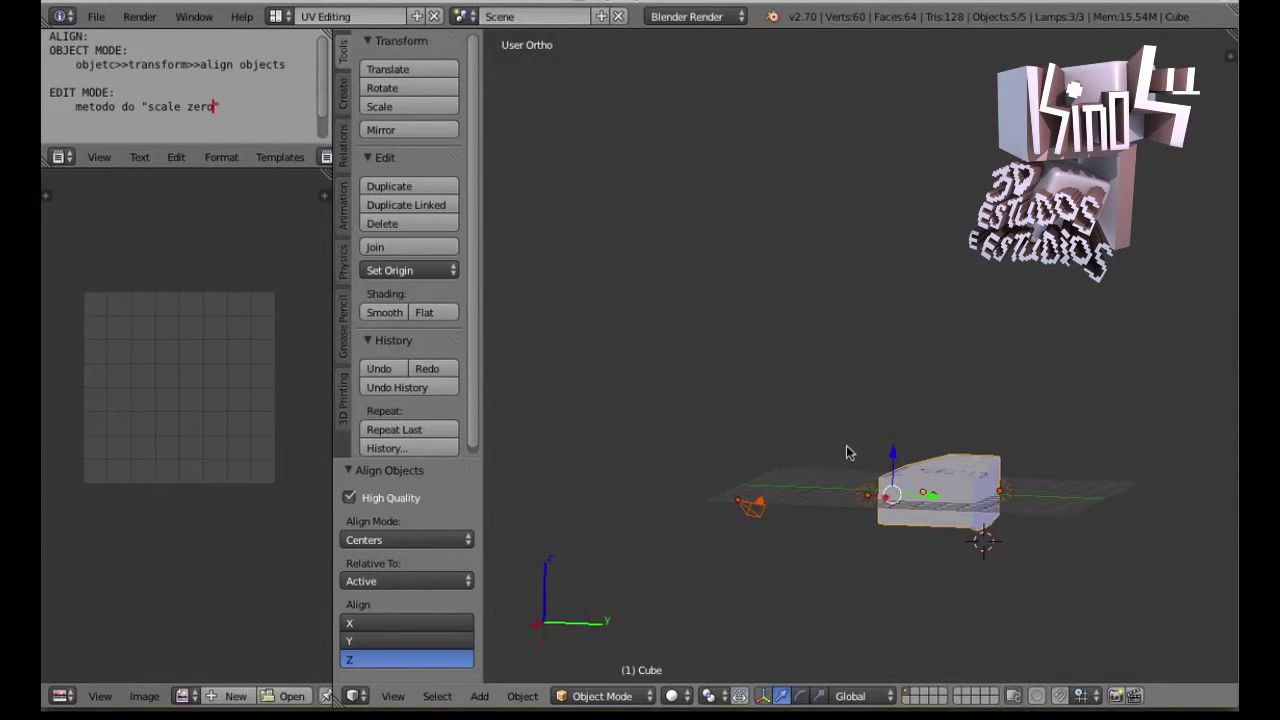
pyautogui.press('KP_3')
pyautogui.moveTo(806, 286); pyautogui.dragTo(890, 338, button='middle')
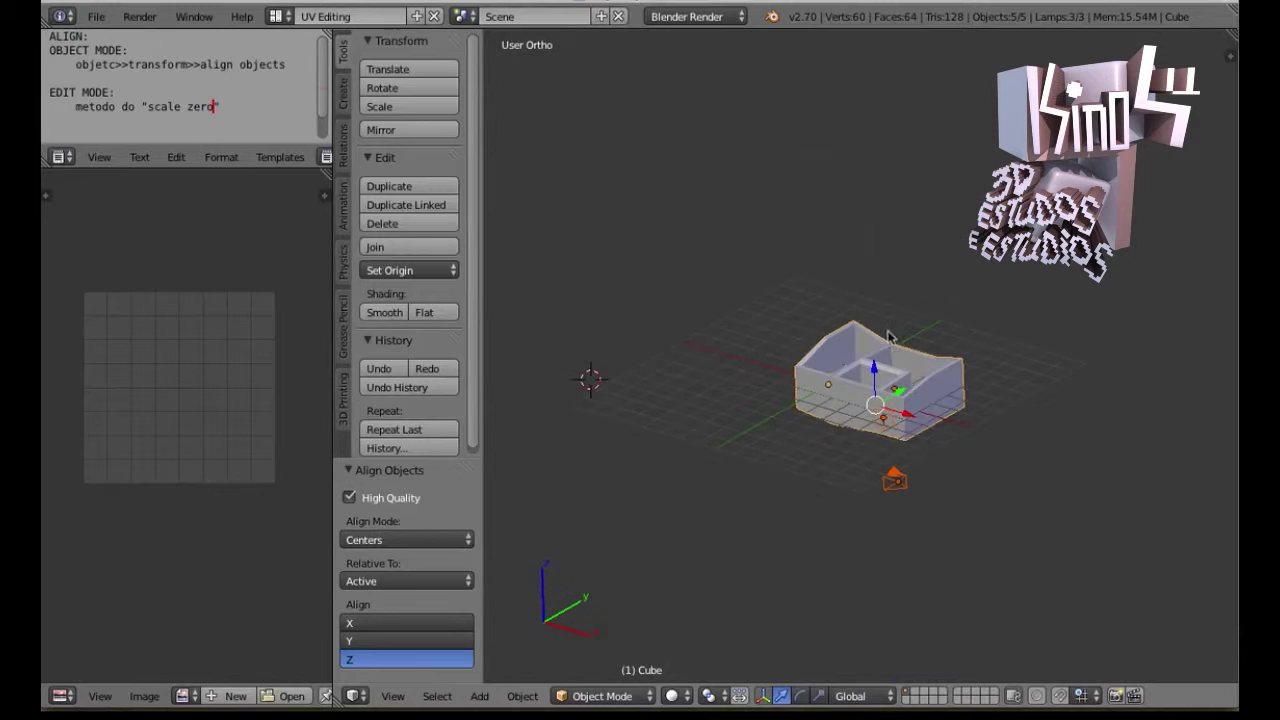
# Enter Edit Mode on the house model
pyautogui.press('Tab')
pyautogui.scroll(6, 842, 373)
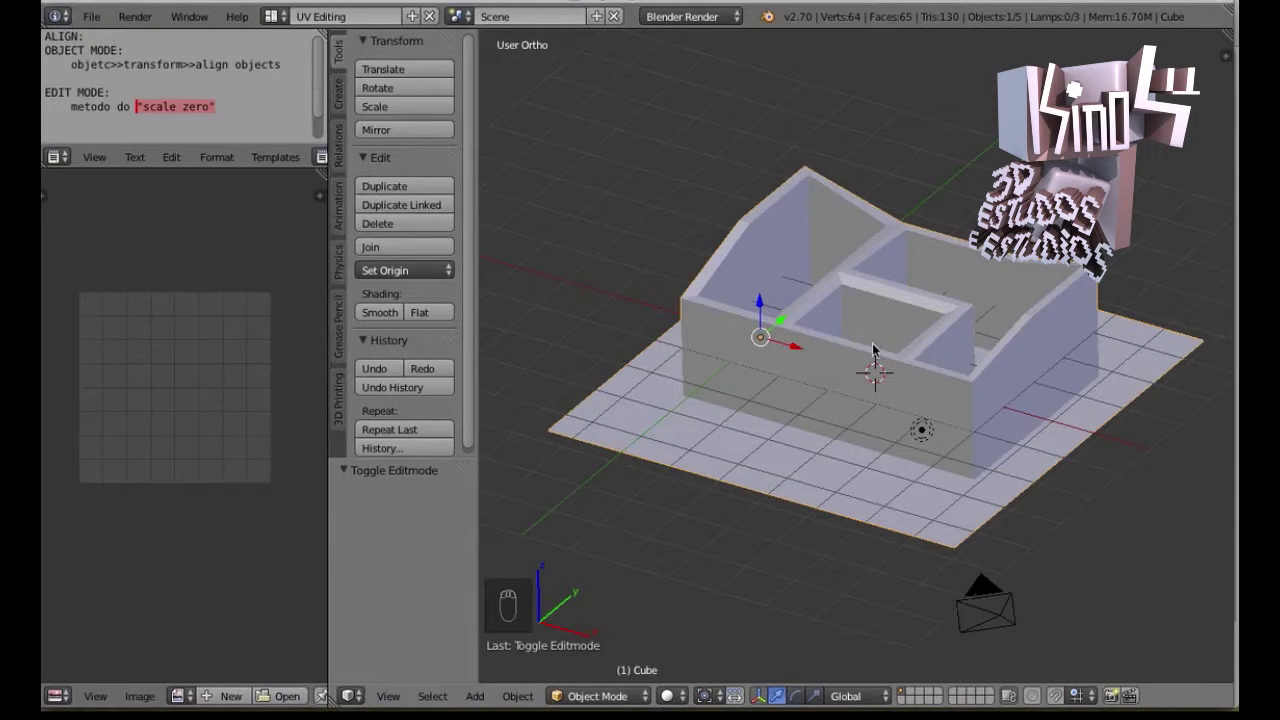
pyautogui.press('Tab')
pyautogui.moveTo(852, 388); pyautogui.dragTo(858, 346, button='middle')
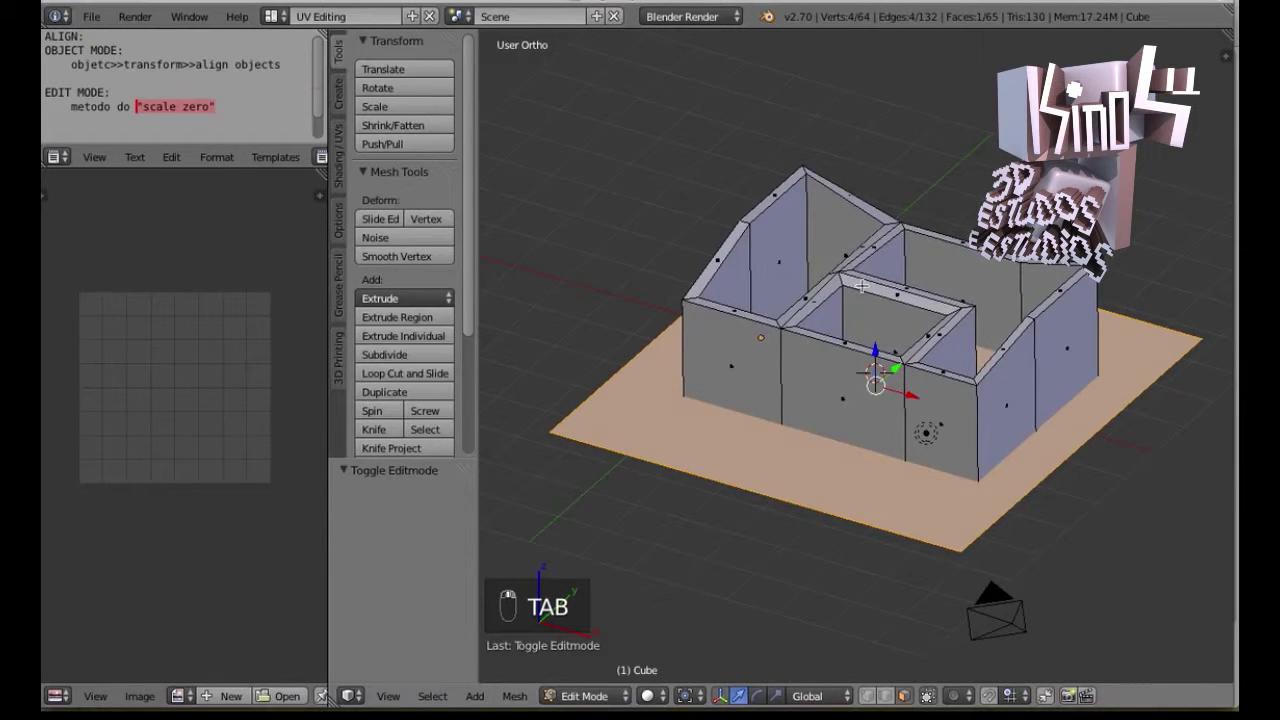
# Search the Edit Mode commands for "align" and leave the search without running anything
pyautogui.press('space')
pyautogui.write('align')
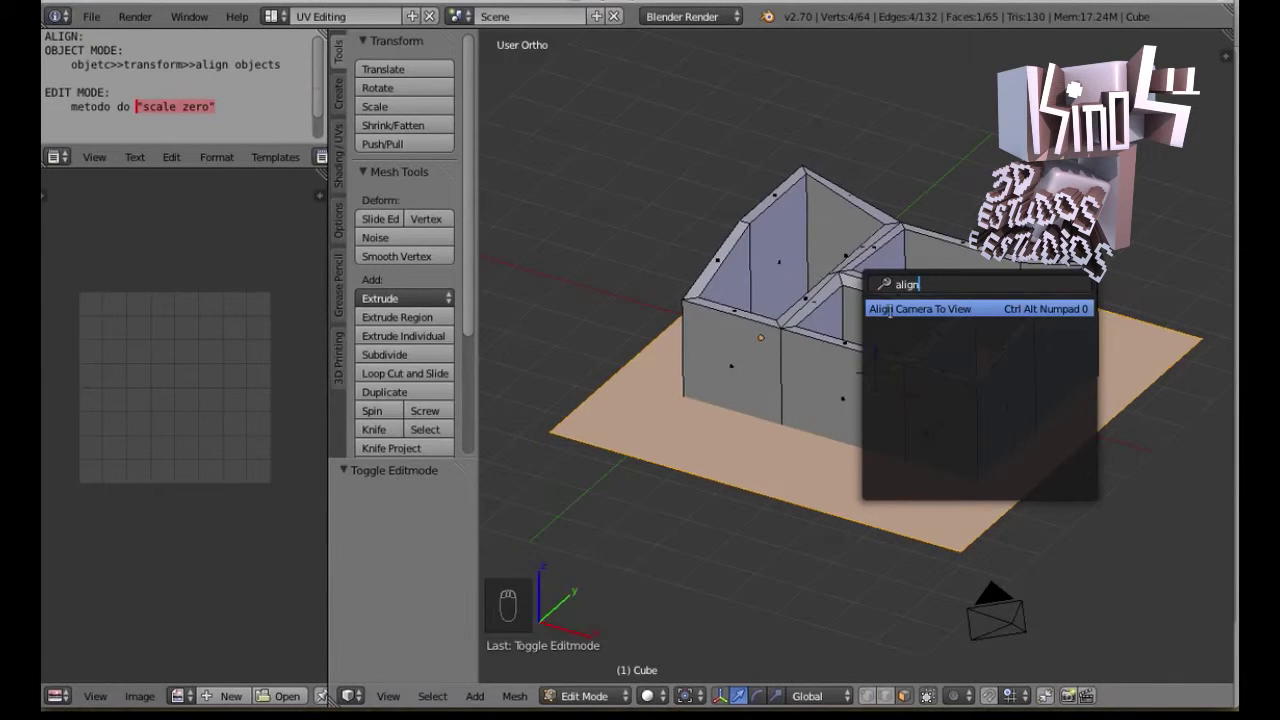
pyautogui.press('Escape')
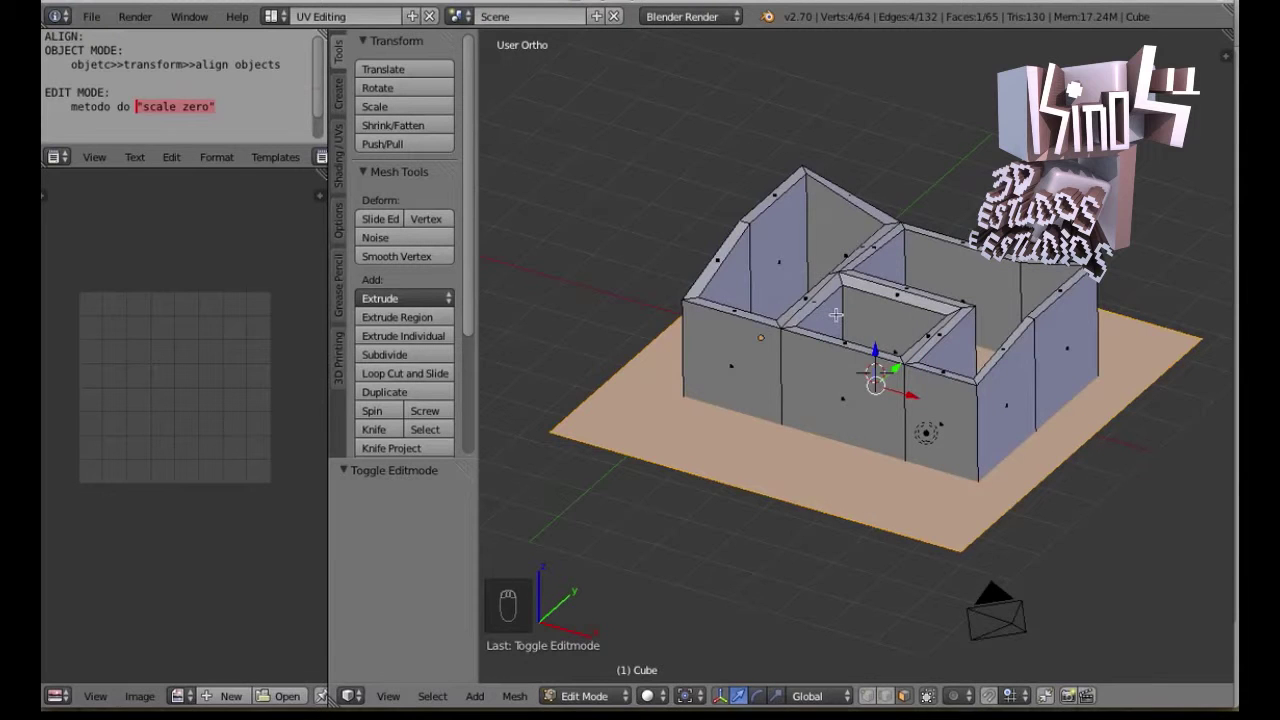
# Select all the top faces of the outer and inner walls
pyautogui.moveTo(836, 315); pyautogui.dragTo(802, 267, button='middle')
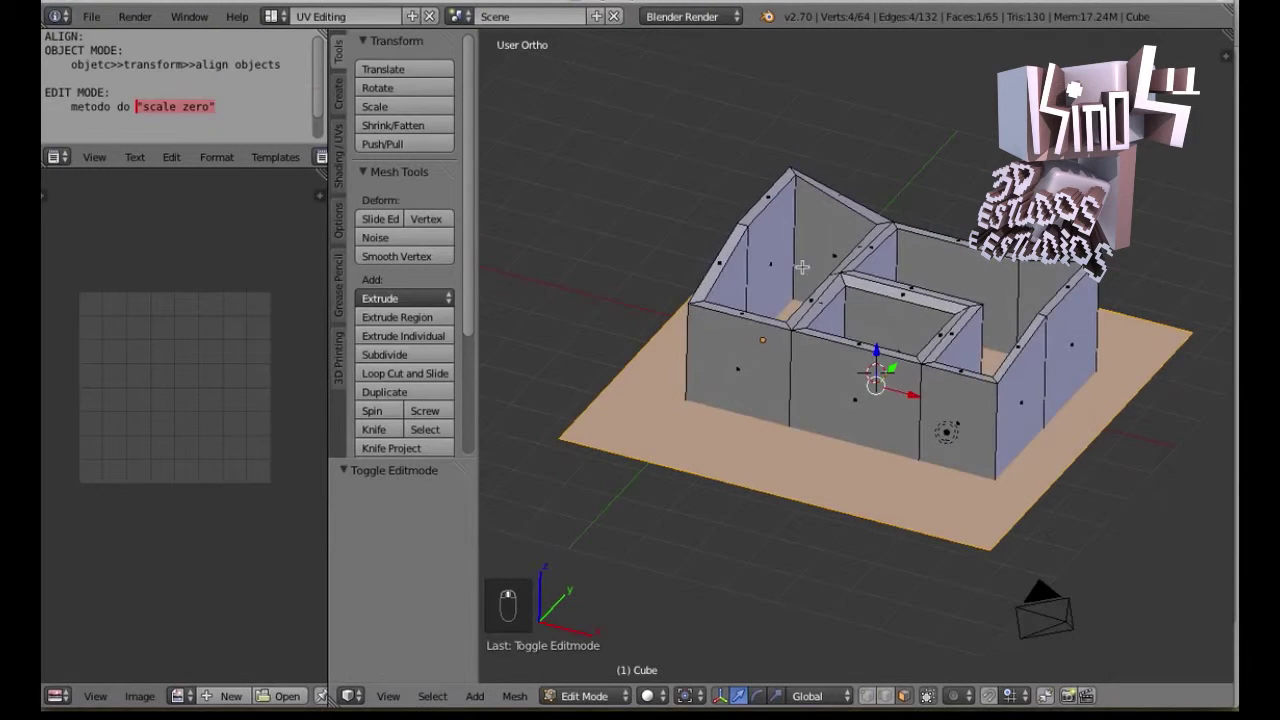
pyautogui.rightClick(743, 226)
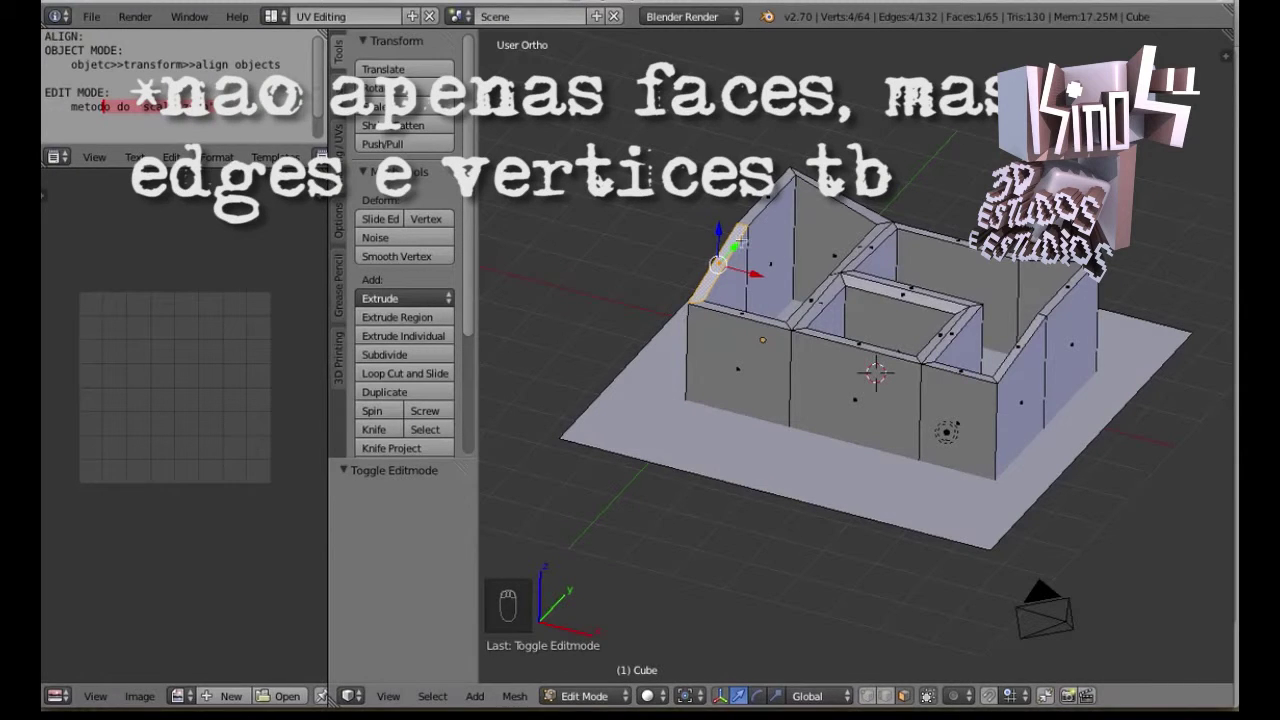
pyautogui.press('ctrl+KP_Add')
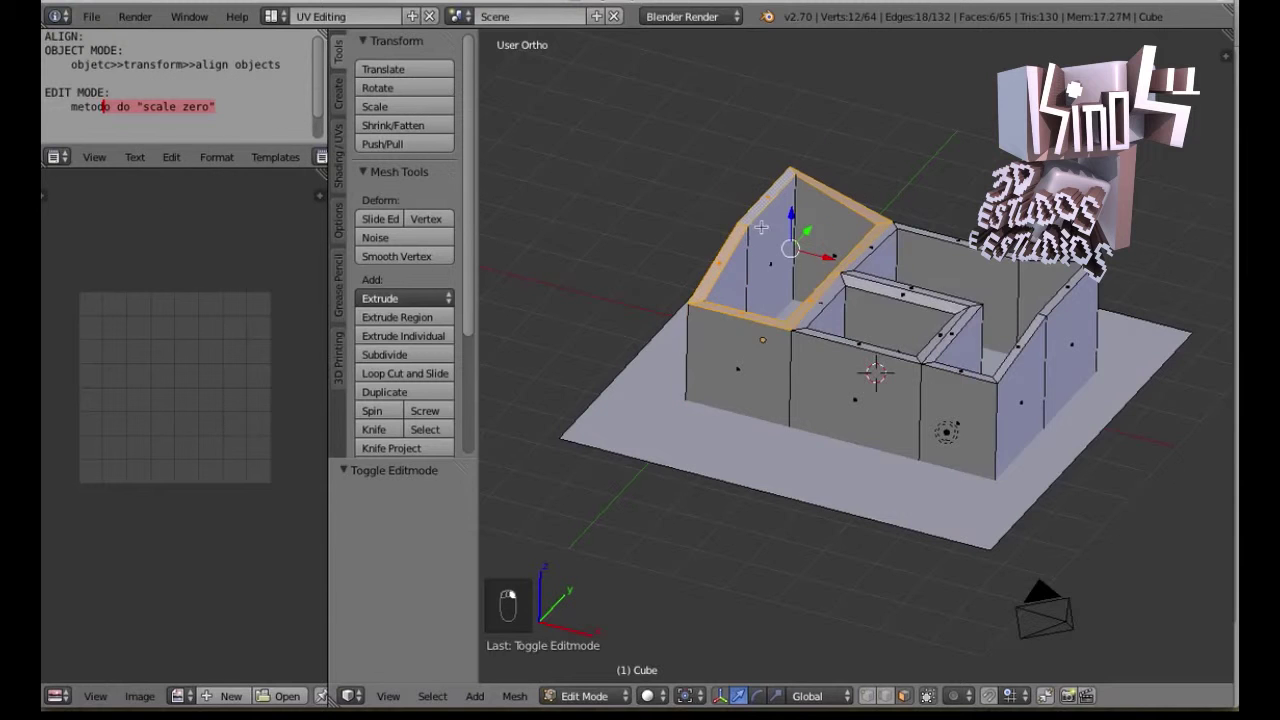
pyautogui.keyDown('ctrl'); pyautogui.click(843, 275); pyautogui.keyUp('ctrl')
pyautogui.keyDown('ctrl'); pyautogui.click(895, 228); pyautogui.keyUp('ctrl')
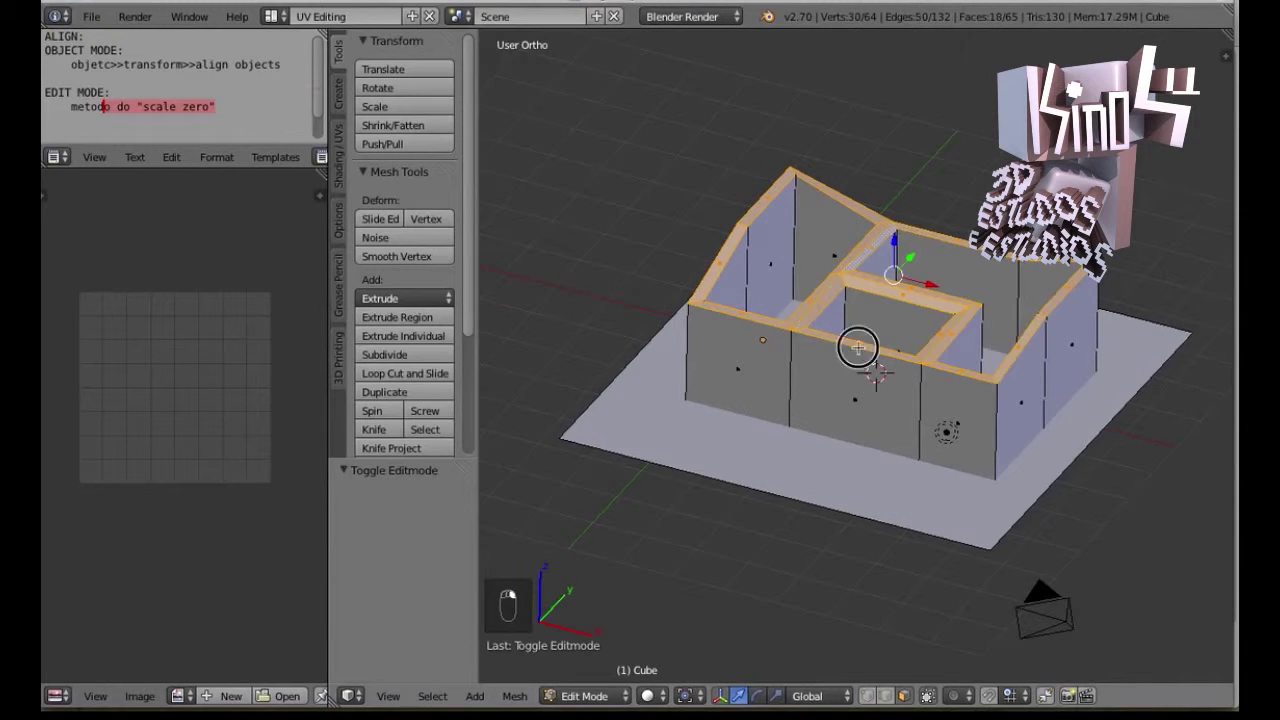
pyautogui.moveTo(857, 346); pyautogui.dragTo(979, 376, button='middle')
pyautogui.press('s')
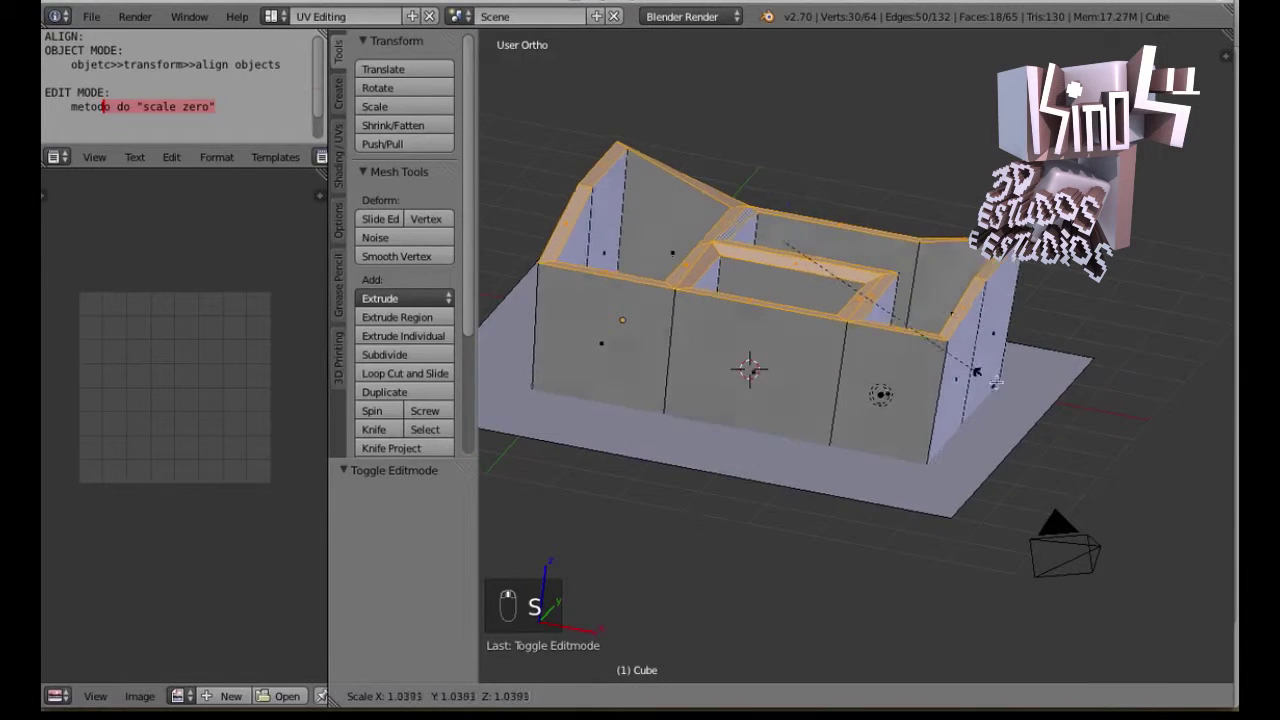
pyautogui.rightClick(1022, 416)
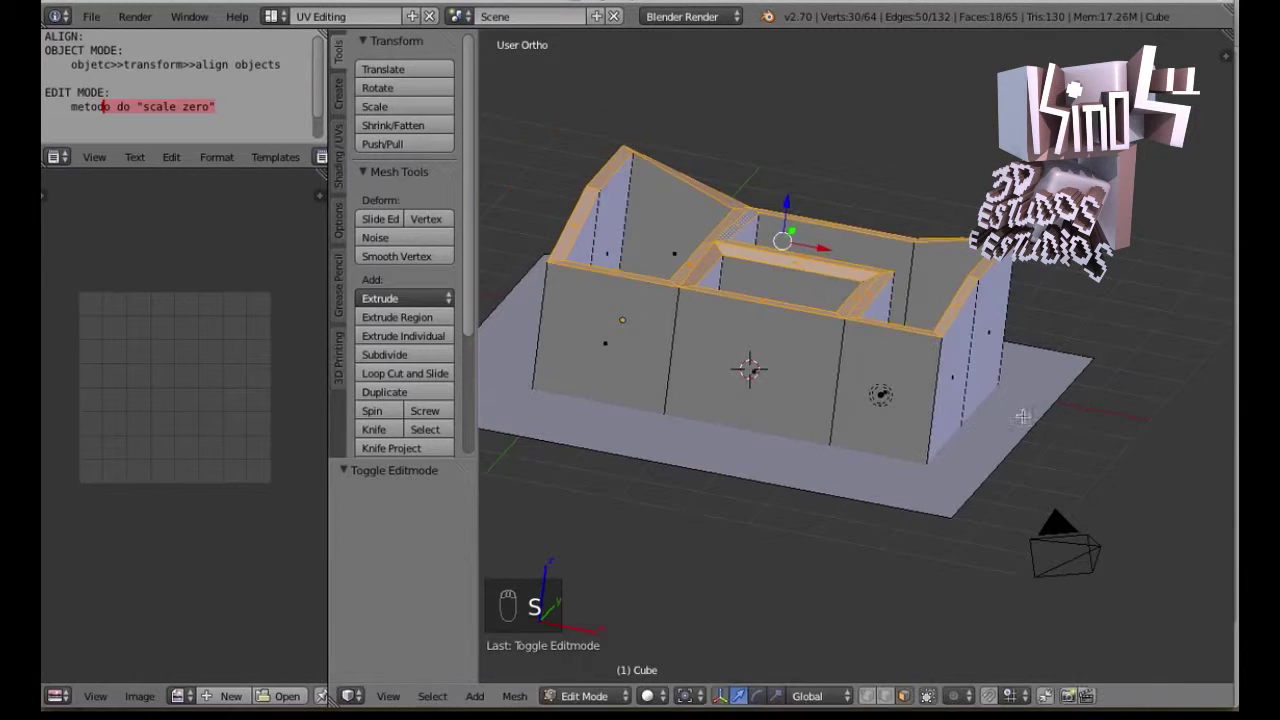
pyautogui.press('s')
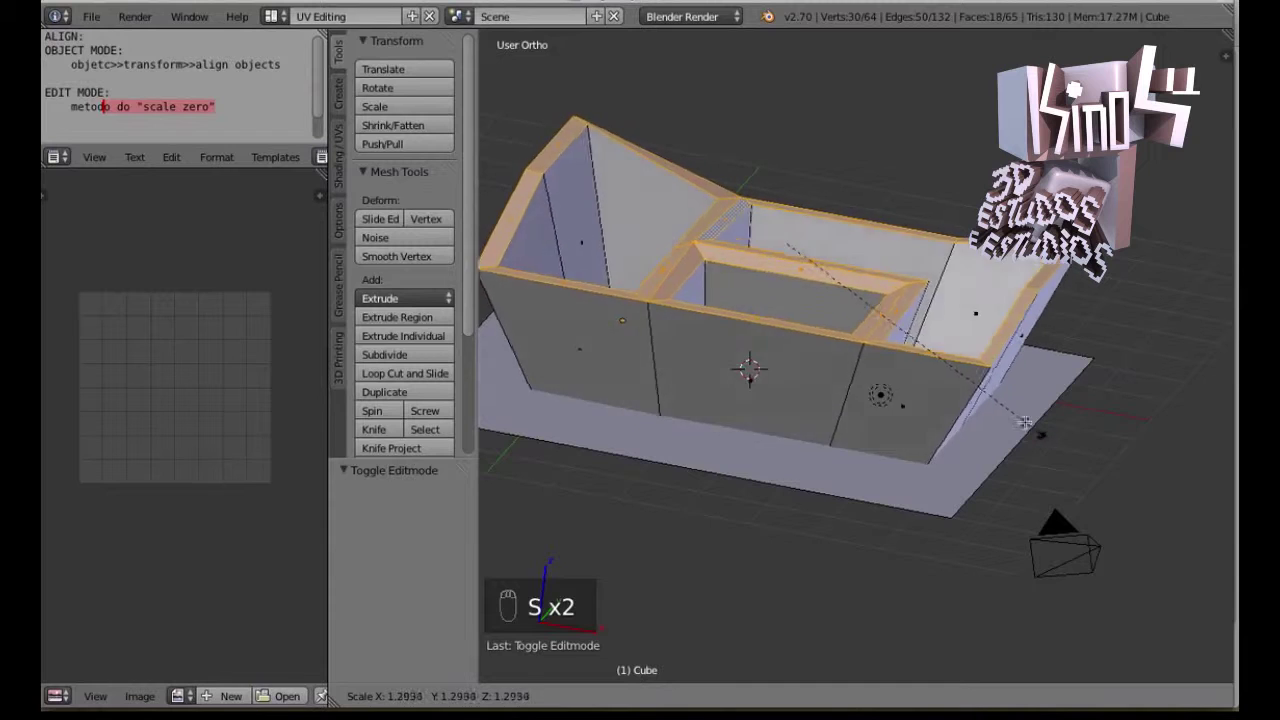
pyautogui.rightClick(880, 394)
# Try stretching the selected wall-top faces along the Z axis and undo the scaling
pyautogui.moveTo(880, 394); pyautogui.dragTo(899, 336, button='middle')
pyautogui.moveTo(835, 272); pyautogui.dragTo(841, 360, button='middle')
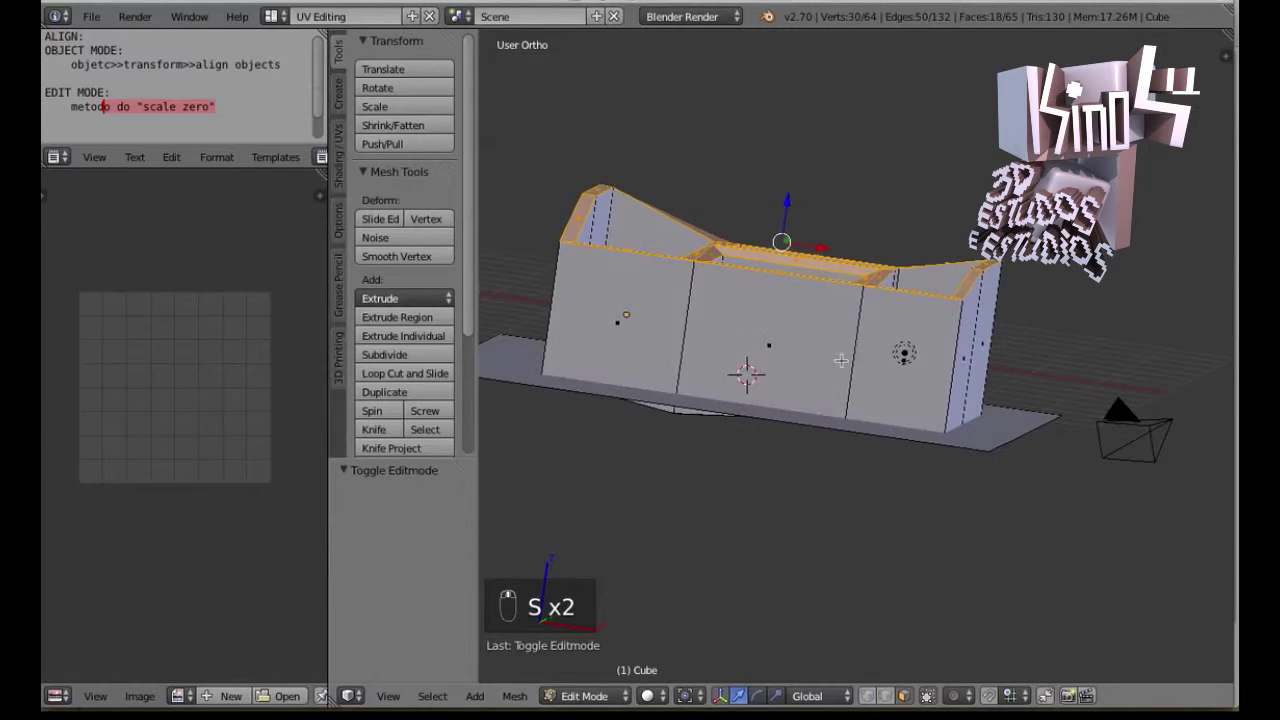
pyautogui.press('s')
pyautogui.press('z')
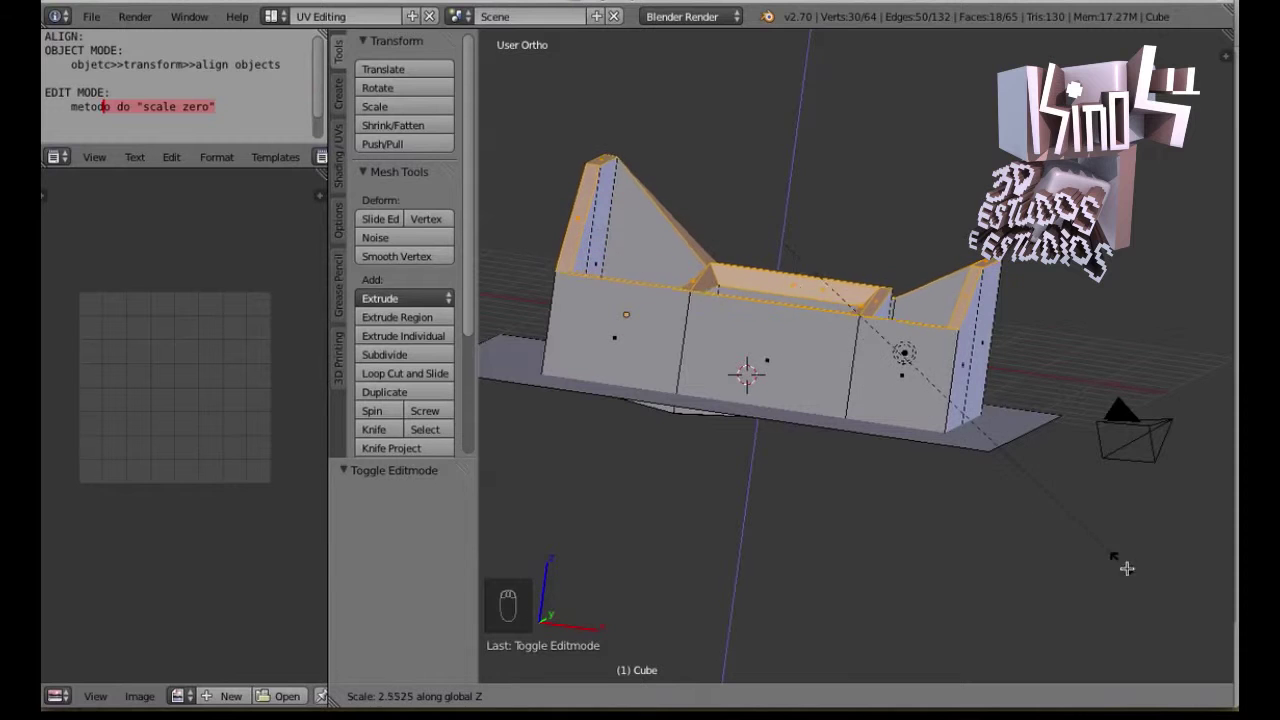
pyautogui.click(1175, 608)
pyautogui.press('super+z')
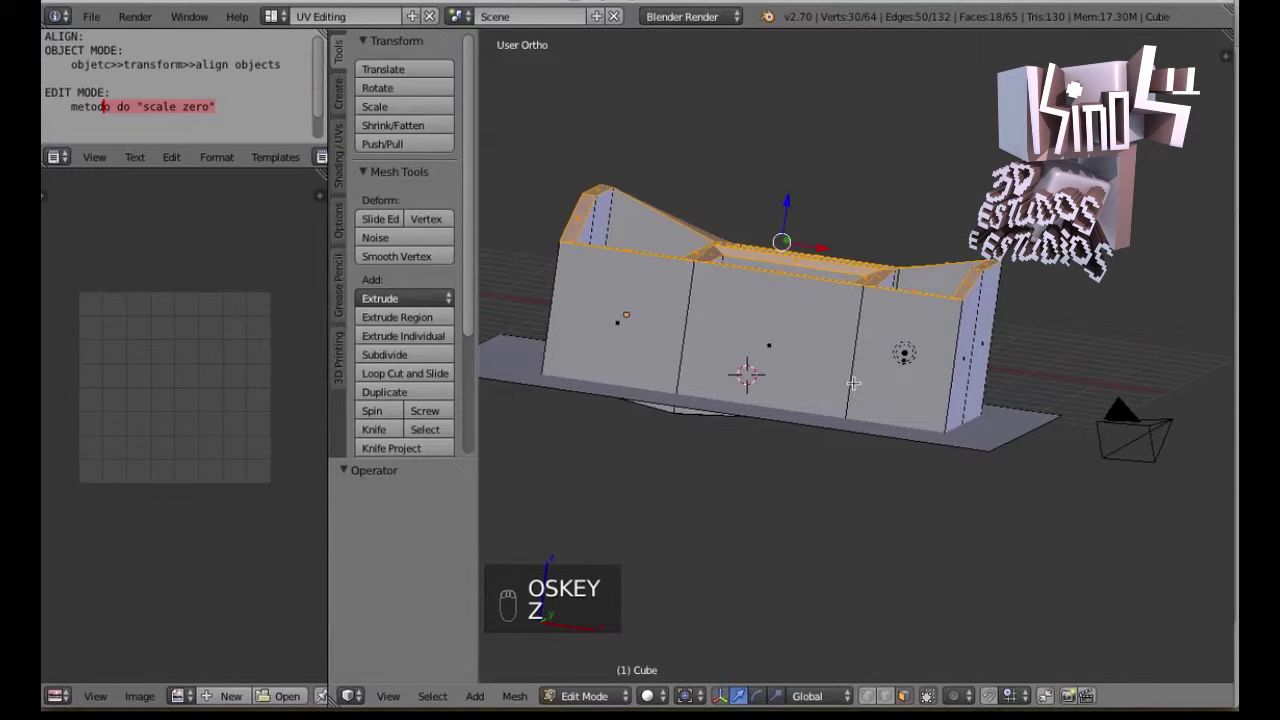
pyautogui.press('s')
pyautogui.rightClick(1105, 566)
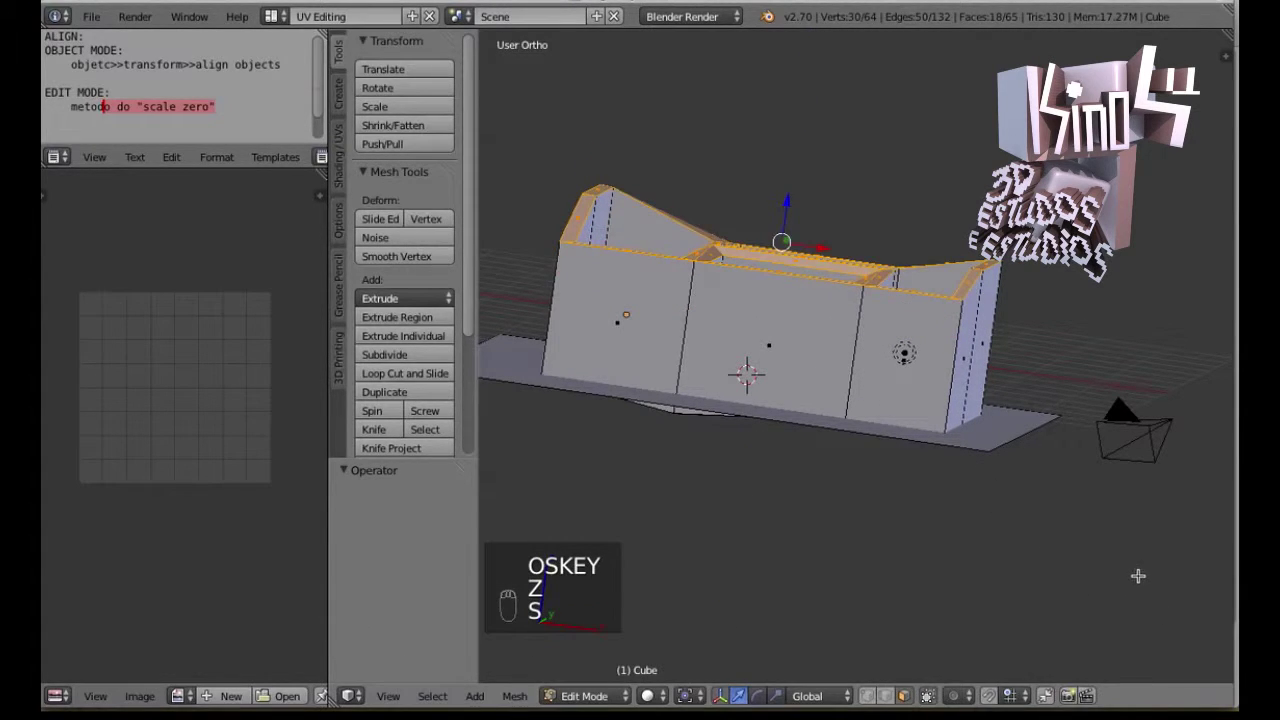
# Flatten the selected wall-top faces to one height by scaling them to 0 along the Z axis
pyautogui.press('s')
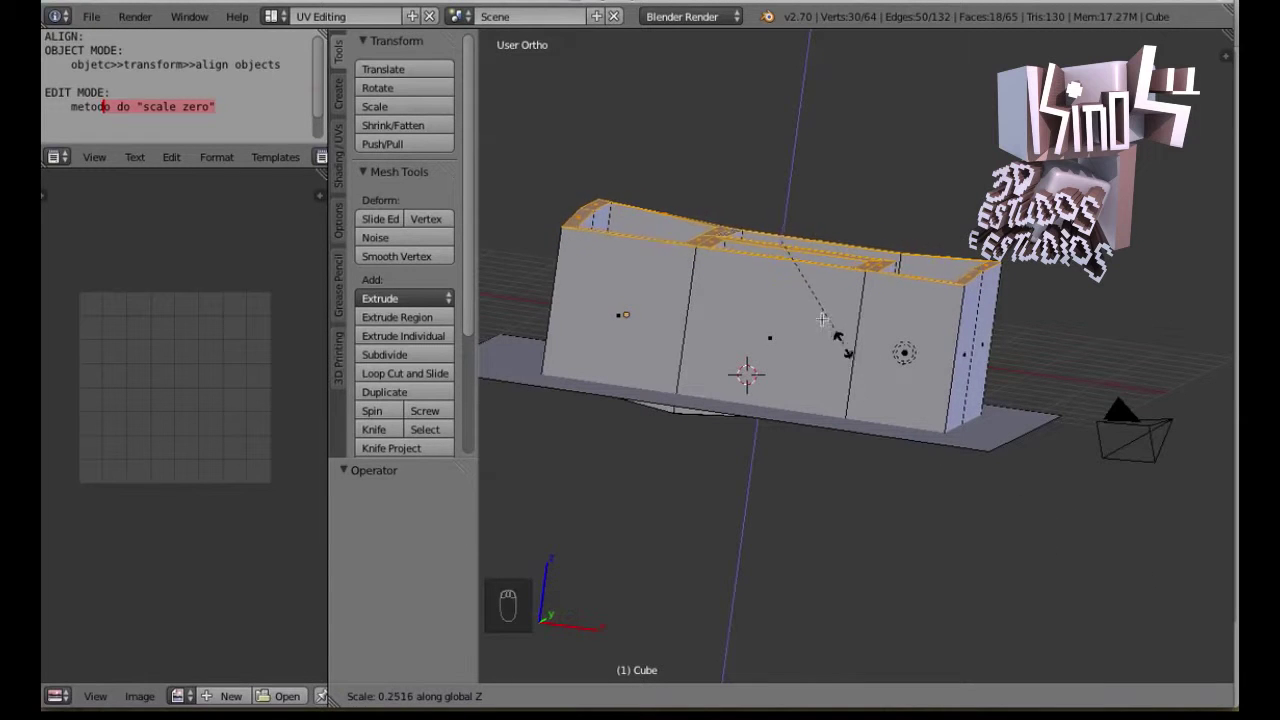
pyautogui.write('s')
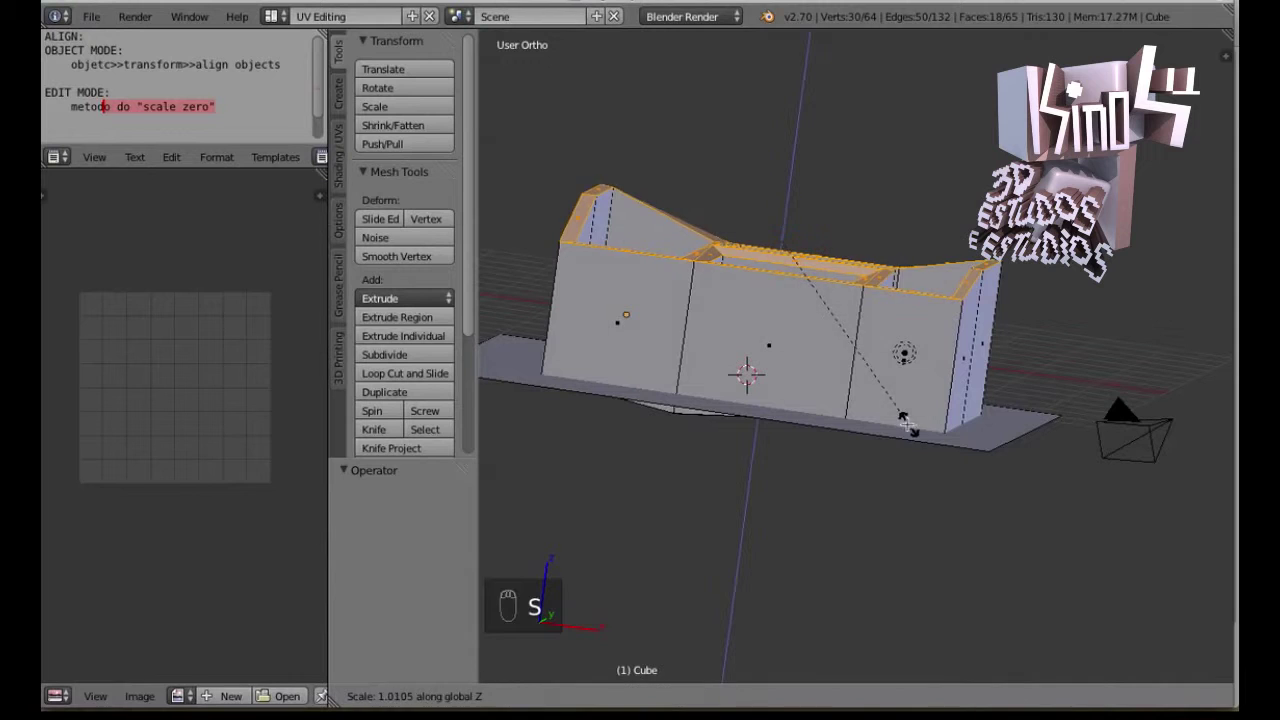
pyautogui.write('0')
pyautogui.click(867, 393)
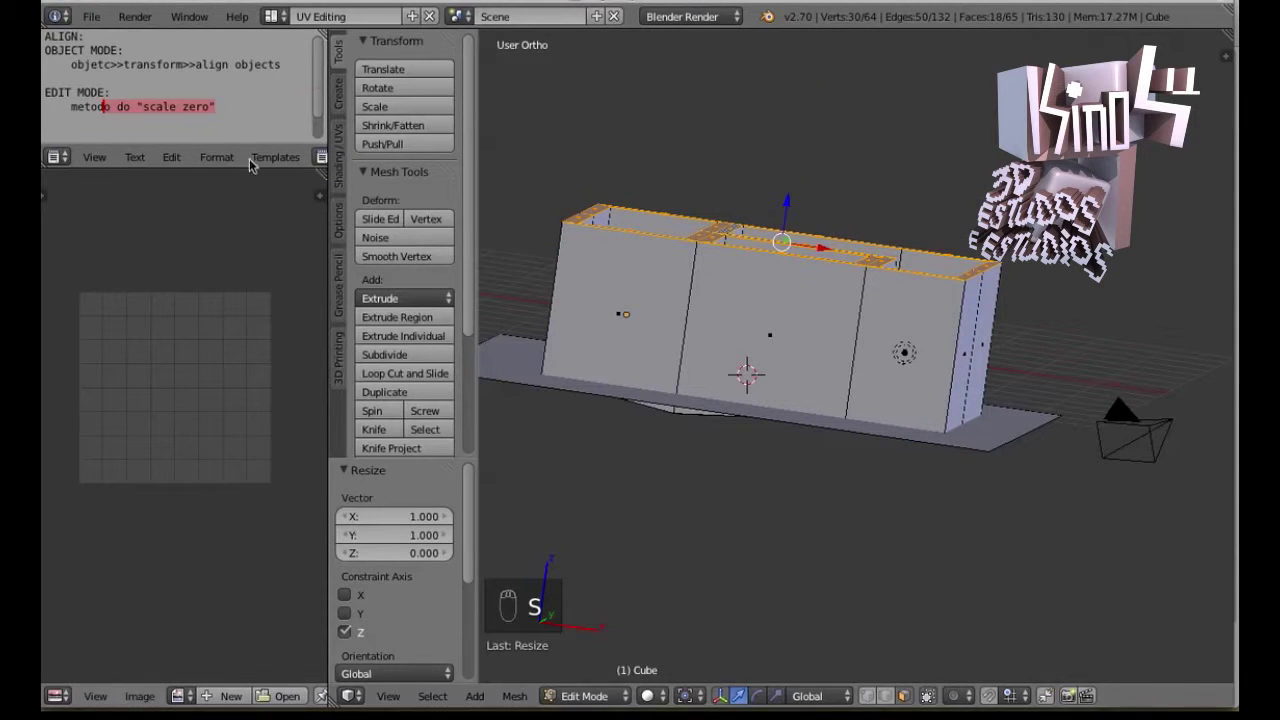
pyautogui.moveTo(232, 106); pyautogui.dragTo(118, 107)
# Move the near face of the outer side wall at the positive X end by about 0.234 along the X axis
pyautogui.moveTo(840, 330); pyautogui.dragTo(988, 428, button='middle')
pyautogui.rightClick(965, 403)
pyautogui.press('g')
pyautogui.press('x')
pyautogui.click(1026, 416)
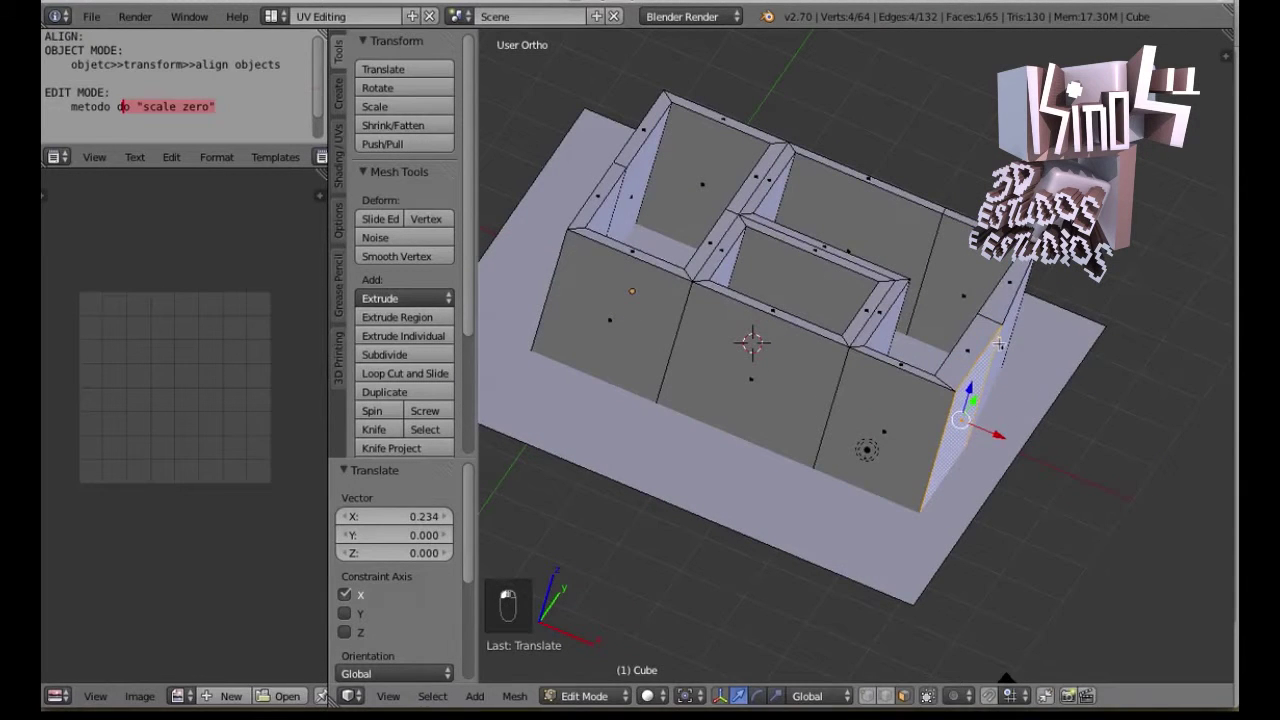
# Add the adjacent side wall face to the selection and align both by scaling them to 0 along the X axis
pyautogui.keyDown('shift'); pyautogui.rightClick(999, 343); pyautogui.keyUp('shift')
pyautogui.press('s')
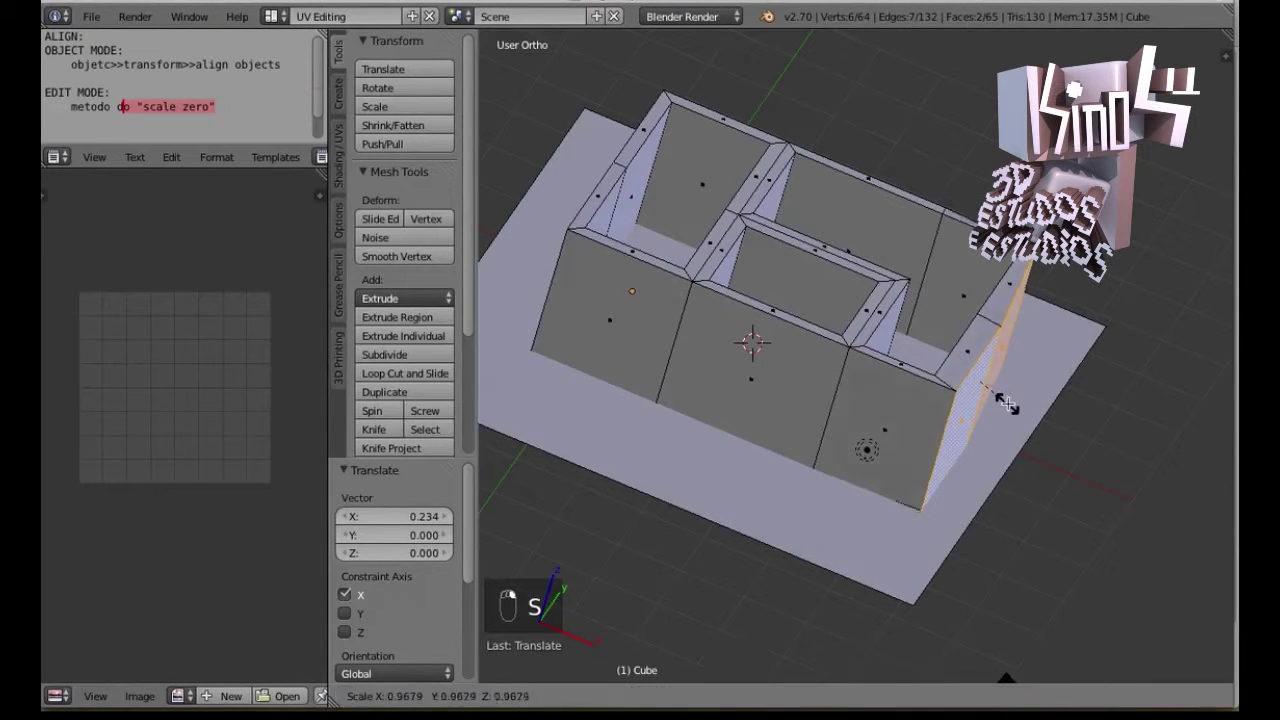
pyautogui.press('x')
pyautogui.press('0')
pyautogui.click(1005, 399)
pyautogui.moveTo(1005, 399)
pyautogui.mouseDown(button='middle')
pyautogui.moveTo(829, 351)
pyautogui.moveTo(857, 534)
pyautogui.moveTo(931, 481)
pyautogui.moveTo(866, 240)
pyautogui.moveTo(974, 337)
pyautogui.moveTo(821, 186)
pyautogui.moveTo(906, 274)
pyautogui.moveTo(849, 251)
pyautogui.moveTo(869, 194)
pyautogui.moveTo(875, 241)
pyautogui.mouseUp(button='middle')
pyautogui.press('KP_8')
pyautogui.press('KP_7')
pyautogui.press('z')
pyautogui.press('z')
pyautogui.press('z')
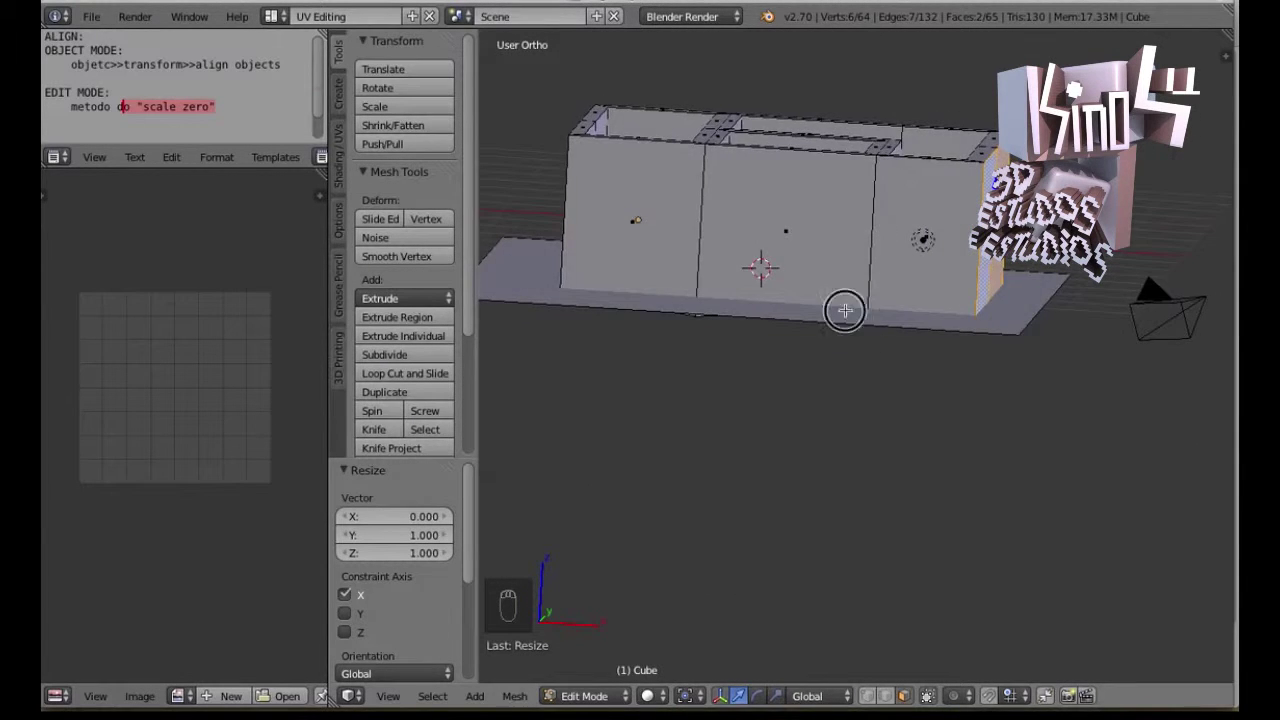
# Select the loops of bottom faces along all the walls on the underside of the house
pyautogui.moveTo(845, 311); pyautogui.dragTo(800, 268, button='middle')
pyautogui.keyDown('alt'); pyautogui.rightClick(704, 278); pyautogui.keyUp('alt')
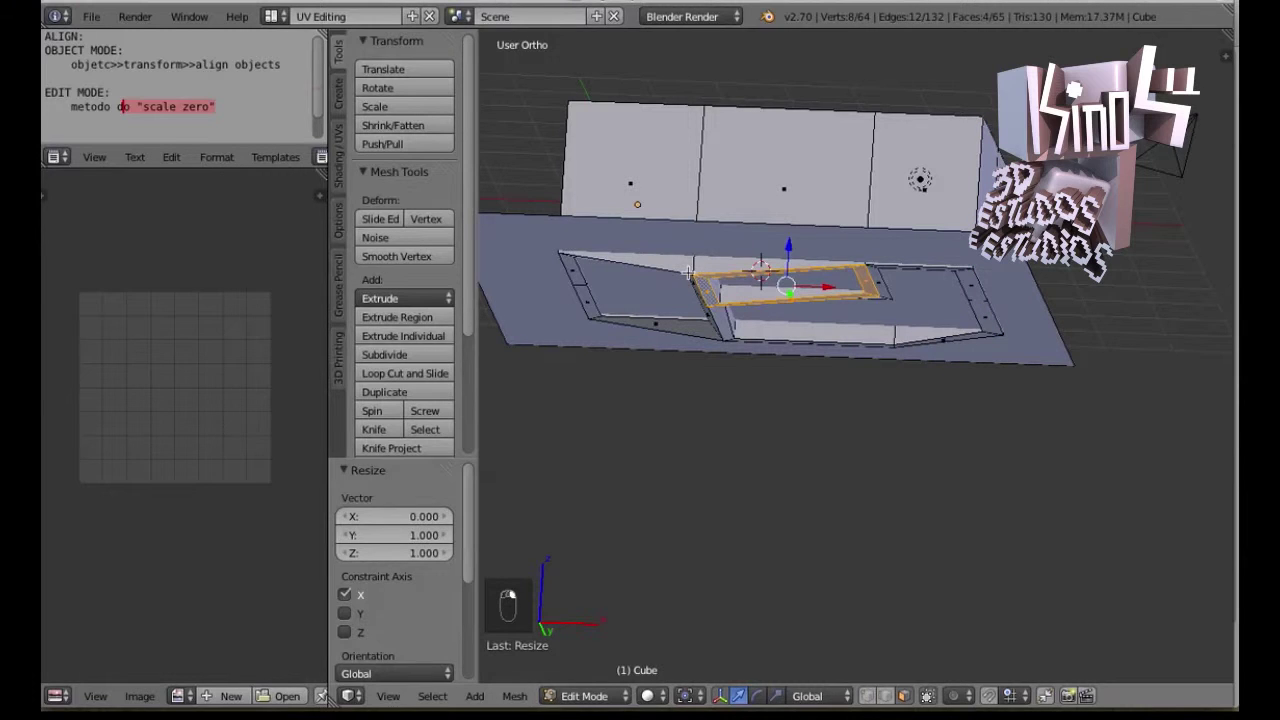
pyautogui.keyDown('alt'); pyautogui.keyDown('shift'); pyautogui.rightClick(690, 272); pyautogui.keyUp('shift'); pyautogui.keyUp('alt')
pyautogui.press('super+z')
pyautogui.keyDown('alt'); pyautogui.keyDown('shift'); pyautogui.rightClick(656, 308); pyautogui.keyUp('shift'); pyautogui.keyUp('alt')
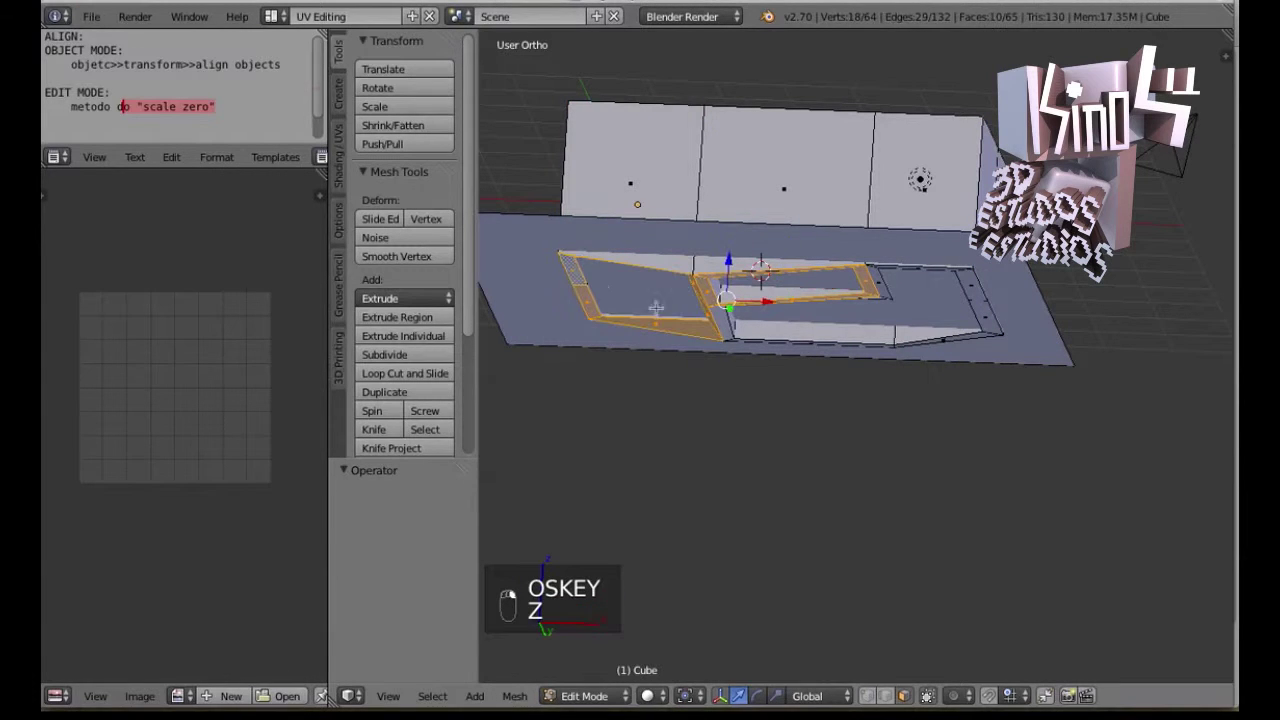
pyautogui.keyDown('alt'); pyautogui.keyDown('shift'); pyautogui.rightClick(729, 341); pyautogui.keyUp('shift'); pyautogui.keyUp('alt')
pyautogui.press('super+z')
pyautogui.scroll(9, 728, 337)
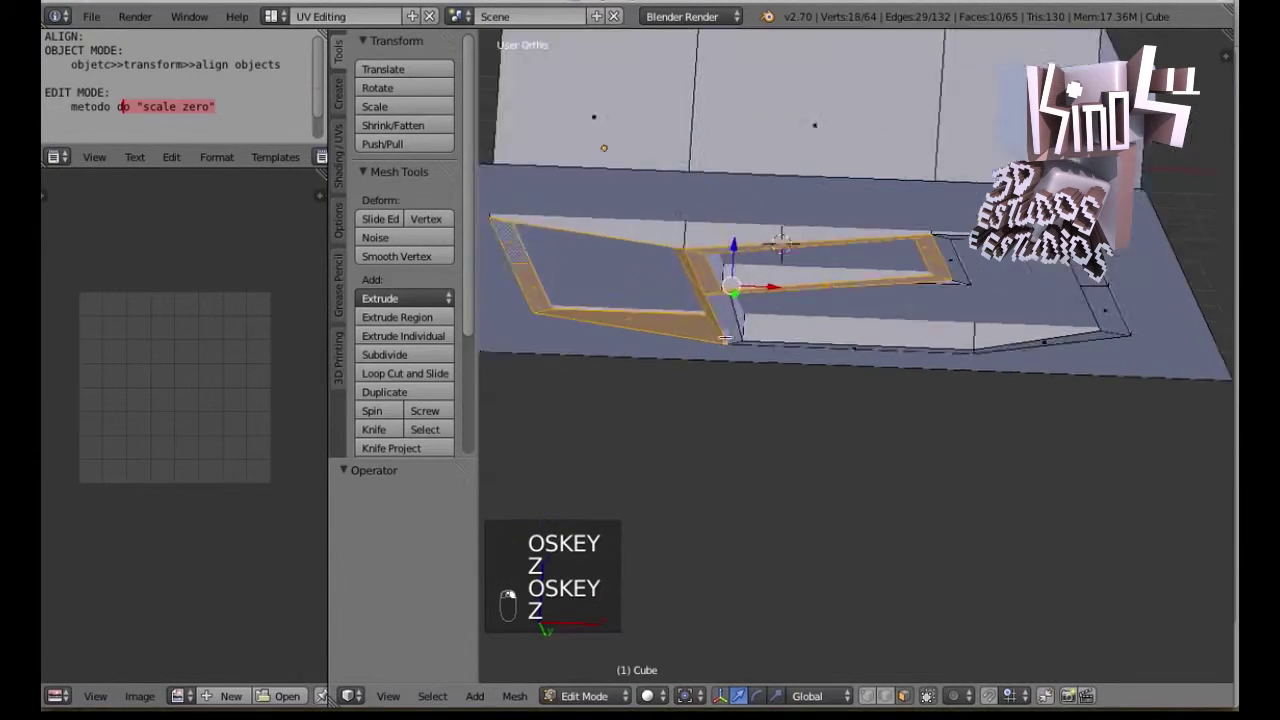
pyautogui.keyDown('alt'); pyautogui.keyDown('shift'); pyautogui.rightClick(791, 345); pyautogui.keyUp('shift'); pyautogui.keyUp('alt')
pyautogui.scroll(-5, 711, 429)
pyautogui.moveTo(711, 429); pyautogui.dragTo(898, 361, button='middle')
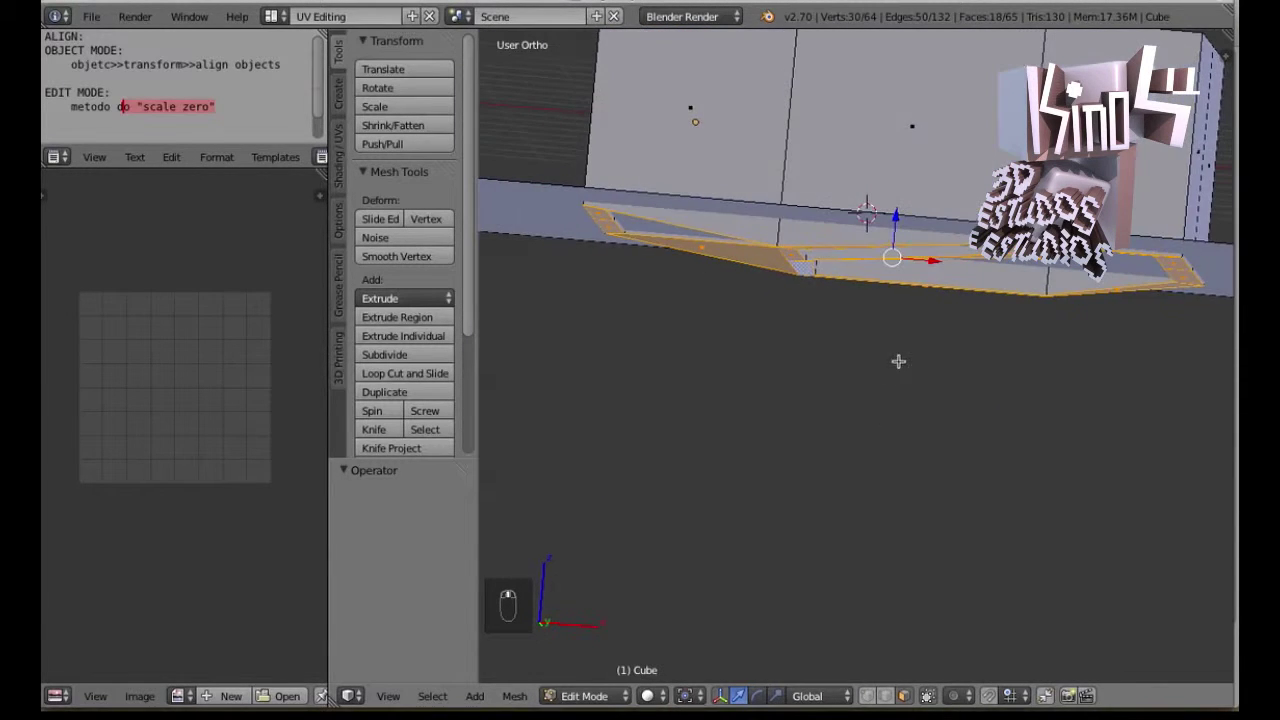
# Try flattening the selected wall-bottom faces by scaling them to 0 along the Z axis, and undo the scaling
pyautogui.press('s')
pyautogui.press('z')
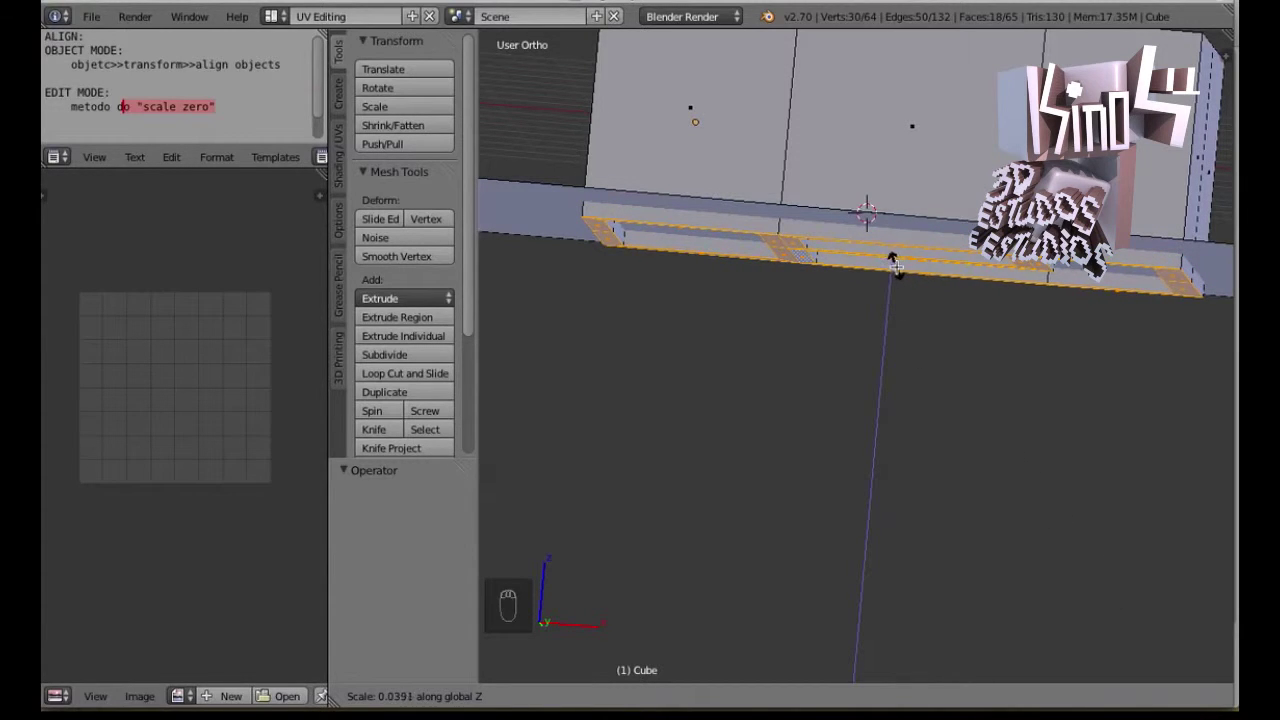
pyautogui.press('Return')
pyautogui.moveTo(891, 320); pyautogui.dragTo(951, 277, button='middle')
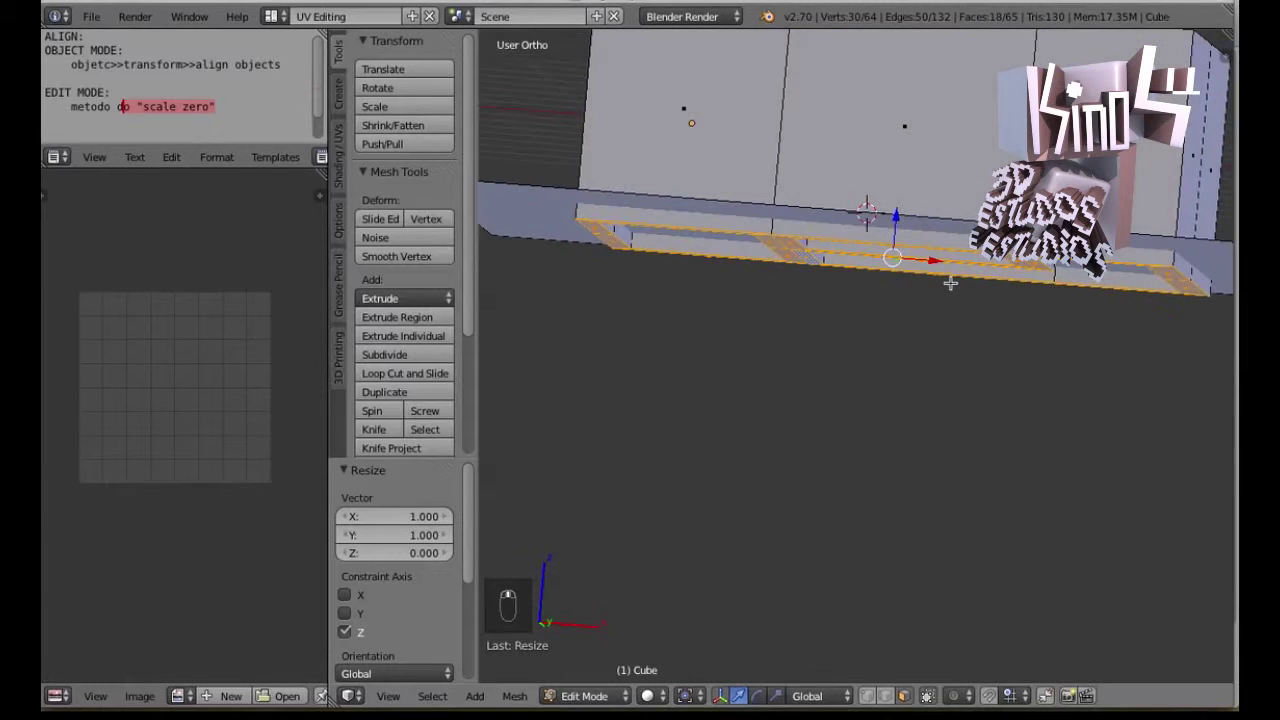
pyautogui.press('super+z')
pyautogui.moveTo(912, 334); pyautogui.dragTo(867, 310, button='middle')
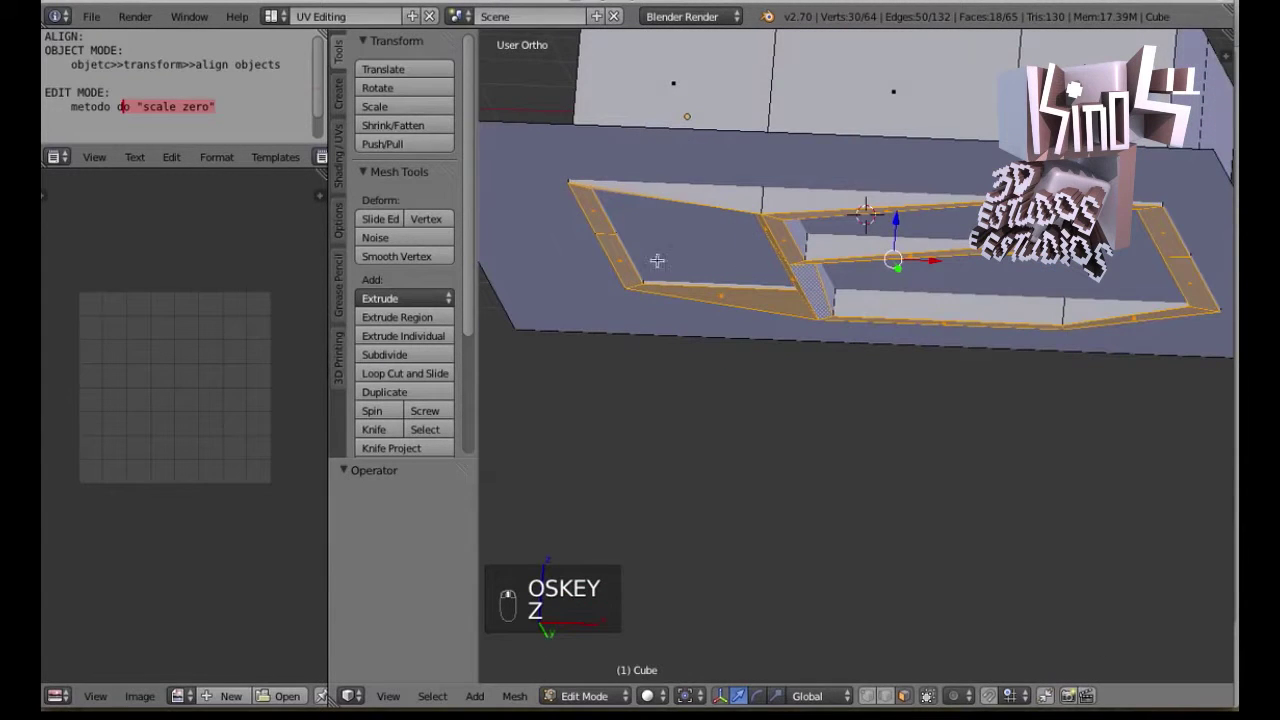
# Select one bottom face of the outer wall at the negative X end and snap the 3D cursor to it
pyautogui.rightClick(625, 250)
pyautogui.moveTo(625, 250); pyautogui.dragTo(863, 418, button='middle')
pyautogui.press('KP_1')
pyautogui.press('z')
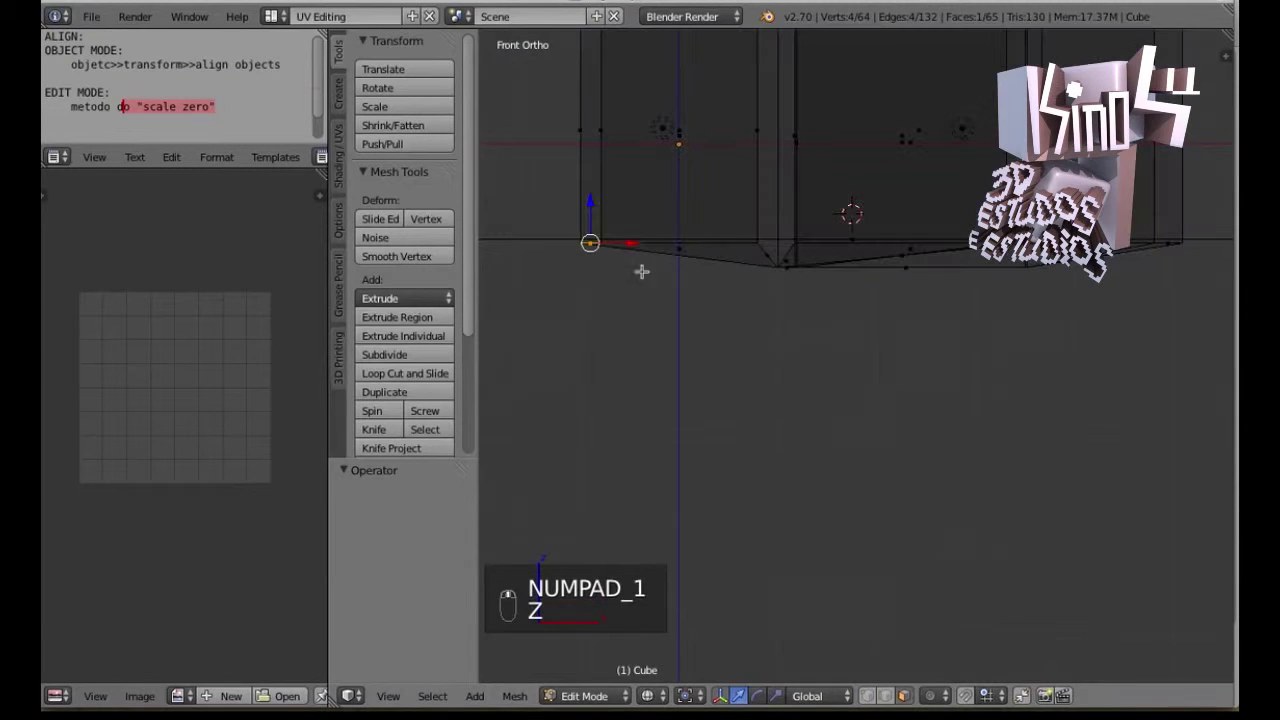
pyautogui.press('z')
pyautogui.moveTo(831, 323); pyautogui.dragTo(802, 305, button='middle')
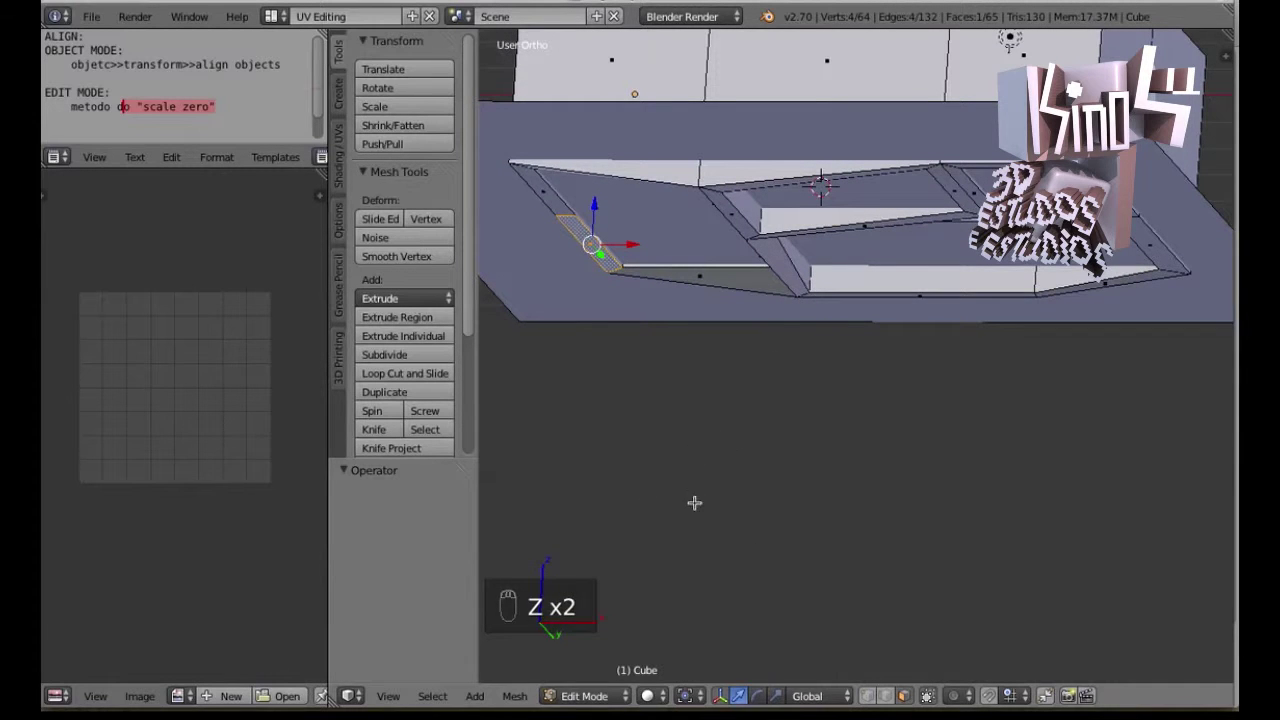
pyautogui.hotkey('shift', 's')
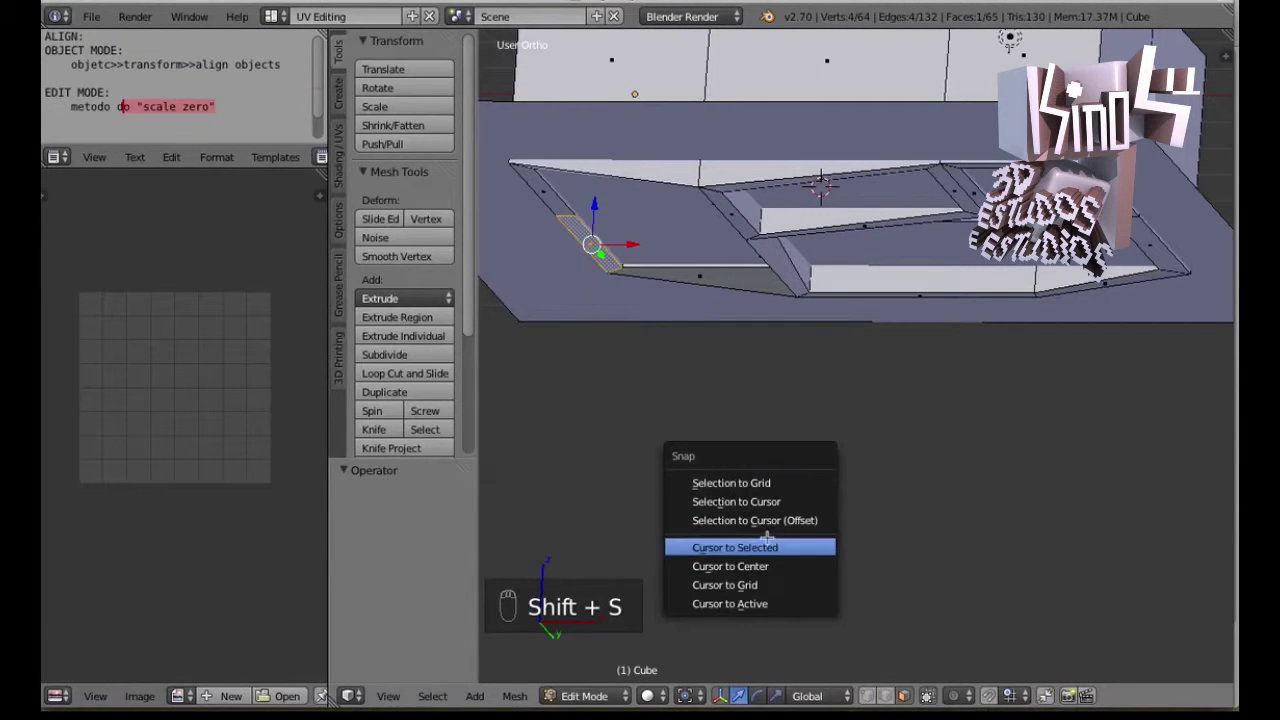
pyautogui.click(767, 545)
# Set the pivot point to 3D Cursor
pyautogui.moveTo(642, 220); pyautogui.dragTo(621, 250, button='middle')
pyautogui.press('KP_1')
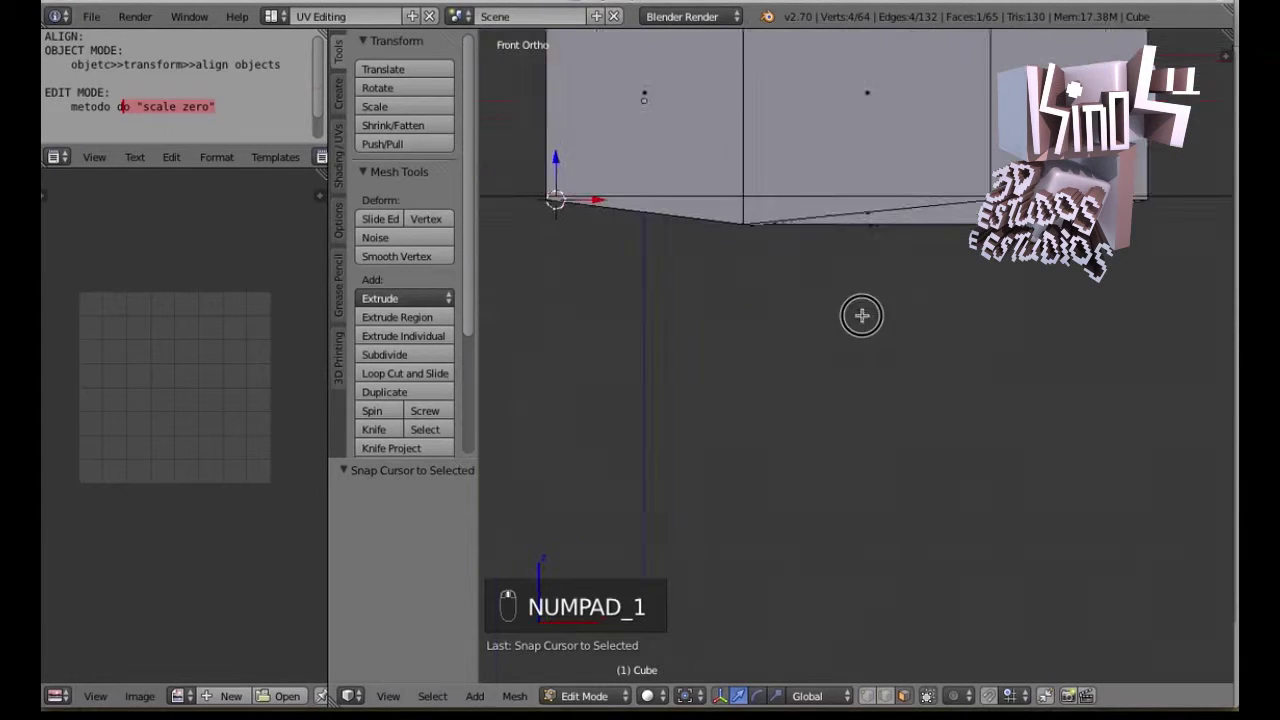
pyautogui.click(696, 697)
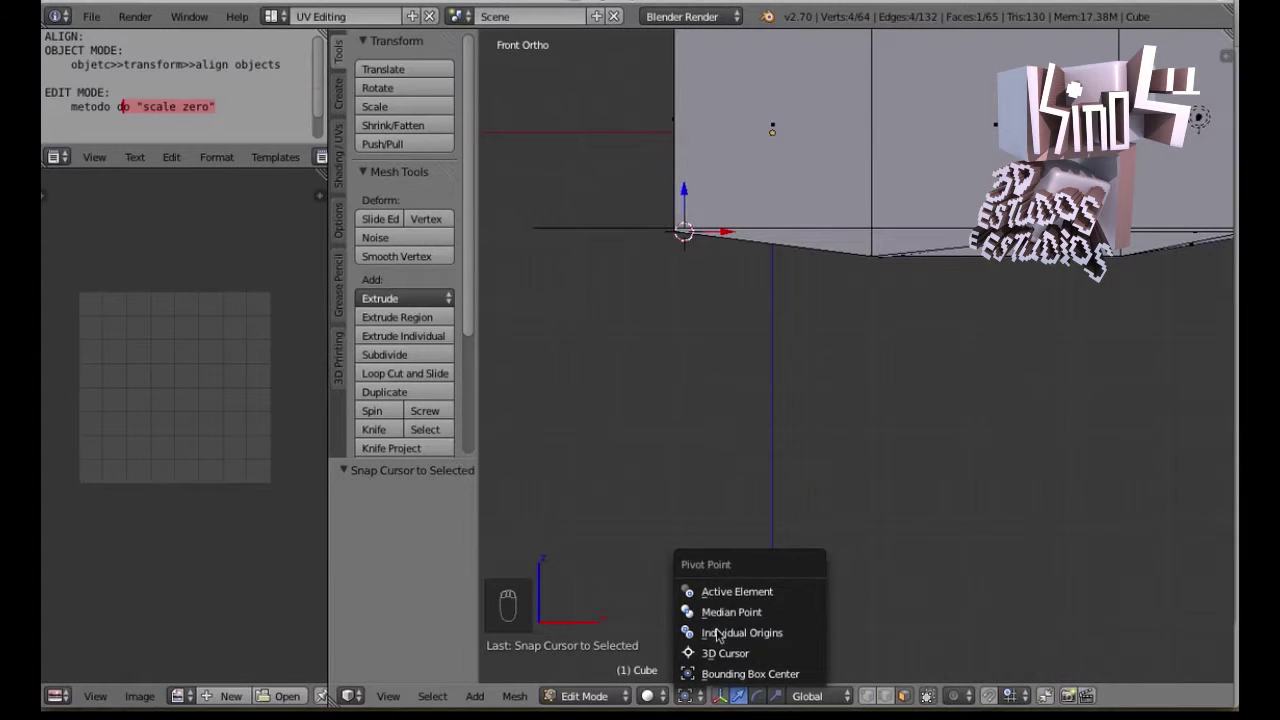
pyautogui.click(724, 653)
# Select the bottom face loops of all the house walls for leveling
pyautogui.moveTo(857, 254); pyautogui.dragTo(857, 334, button='middle')
pyautogui.keyDown('alt'); pyautogui.rightClick(656, 182); pyautogui.keyUp('alt')
pyautogui.keyDown('alt'); pyautogui.keyDown('shift'); pyautogui.rightClick(858, 313); pyautogui.keyUp('shift'); pyautogui.keyUp('alt')
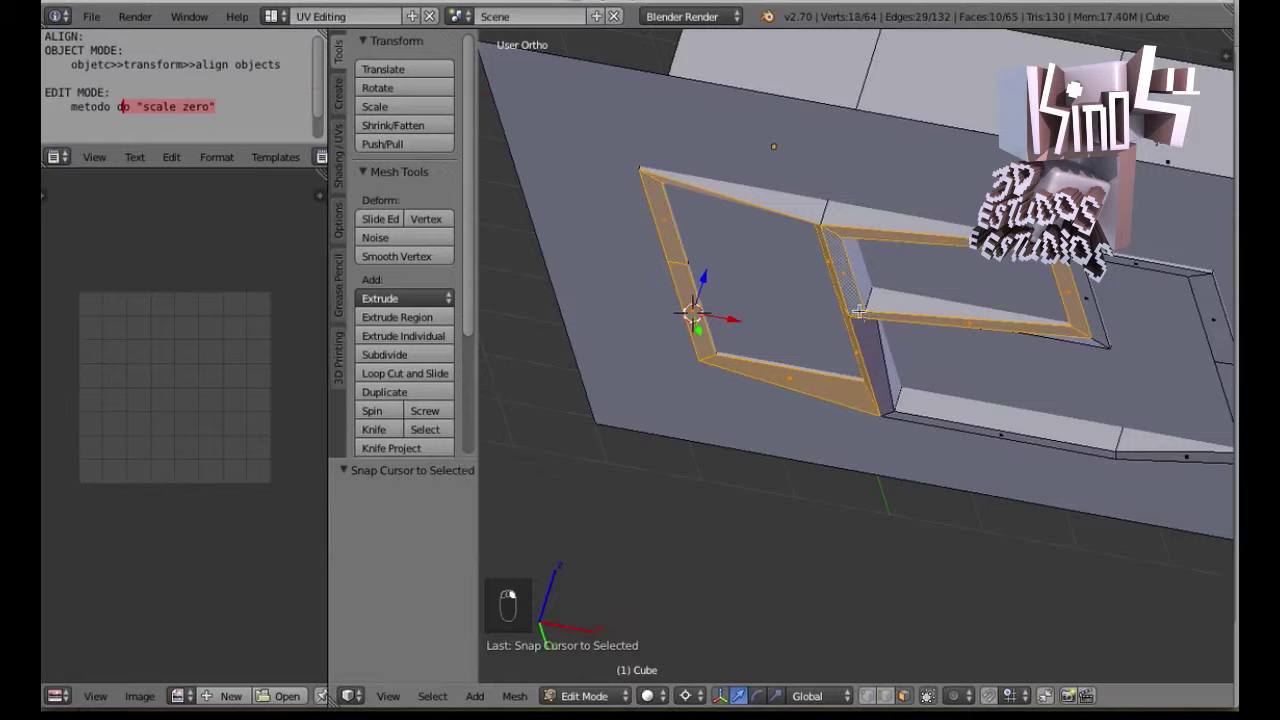
pyautogui.keyDown('alt'); pyautogui.keyDown('shift'); pyautogui.rightClick(893, 414); pyautogui.keyUp('shift'); pyautogui.keyUp('alt')
pyautogui.press('super+z')
pyautogui.keyDown('alt'); pyautogui.keyDown('shift'); pyautogui.rightClick(890, 412); pyautogui.keyUp('shift'); pyautogui.keyUp('alt')
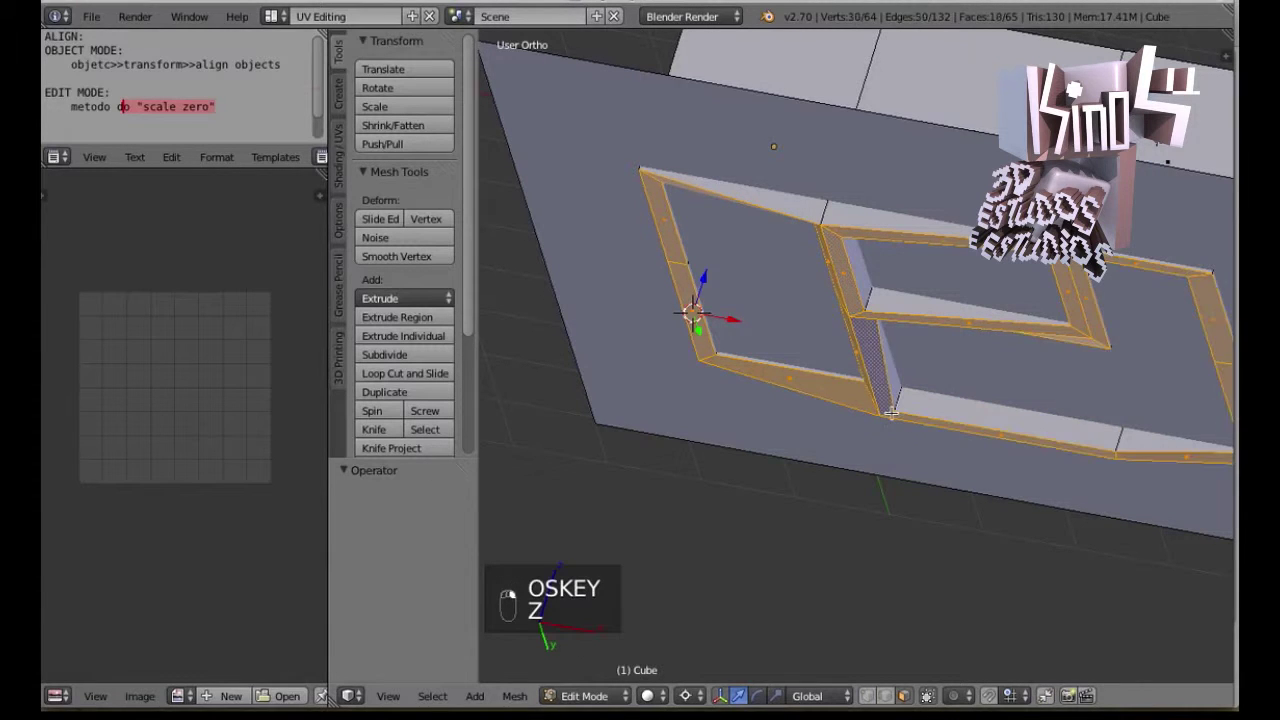
pyautogui.moveTo(752, 318); pyautogui.dragTo(786, 406, button='middle')
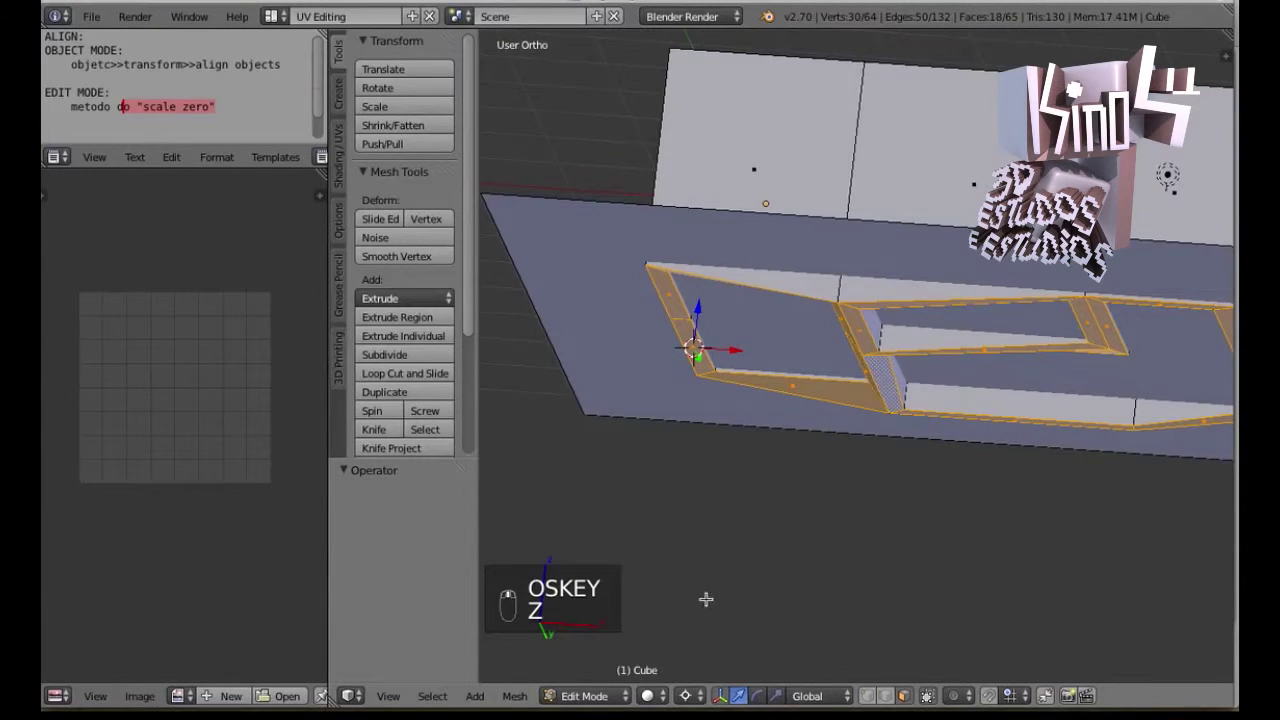
# Preview a uniform scale of the wall-bottom faces with the Bounding Box Center pivot, cancel it and restore the 3D Cursor pivot
pyautogui.click(696, 693)
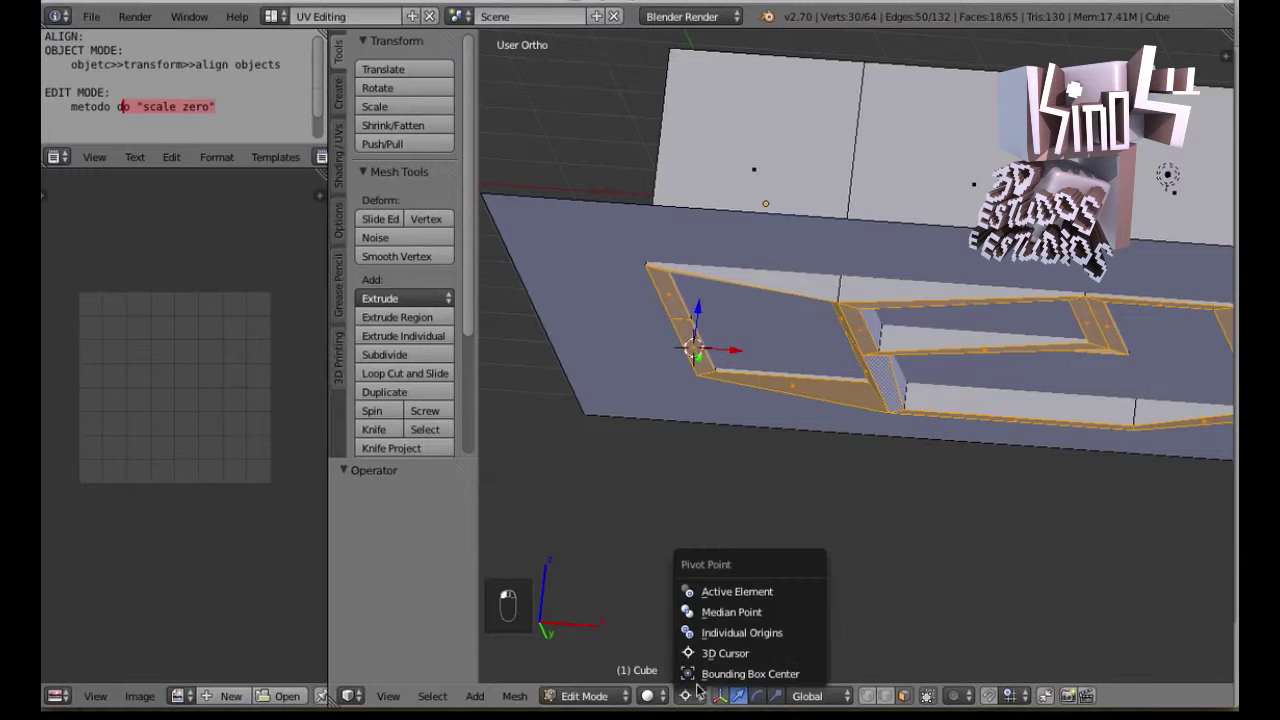
pyautogui.click(719, 648)
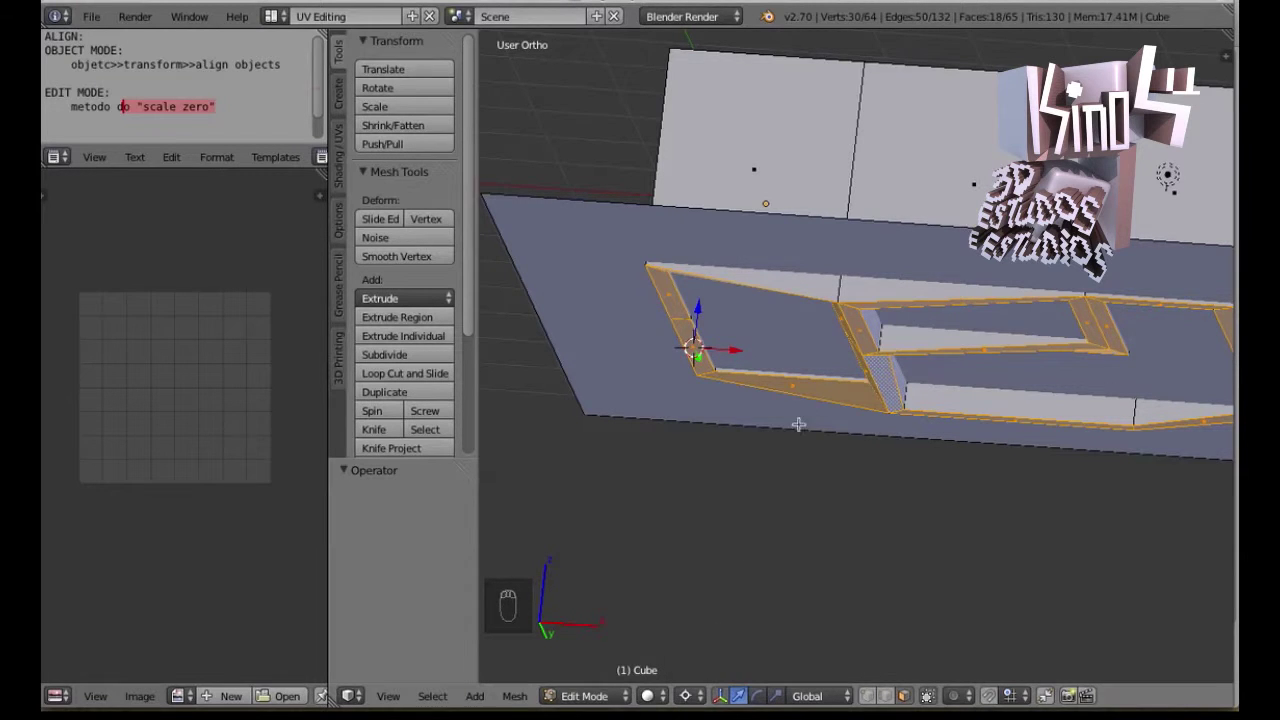
pyautogui.moveTo(797, 423); pyautogui.dragTo(820, 329, button='middle')
pyautogui.scroll(-5, 820, 329)
pyautogui.keyDown('shift'); pyautogui.moveTo(820, 278); pyautogui.dragTo(676, 252, button='middle'); pyautogui.keyUp('shift')
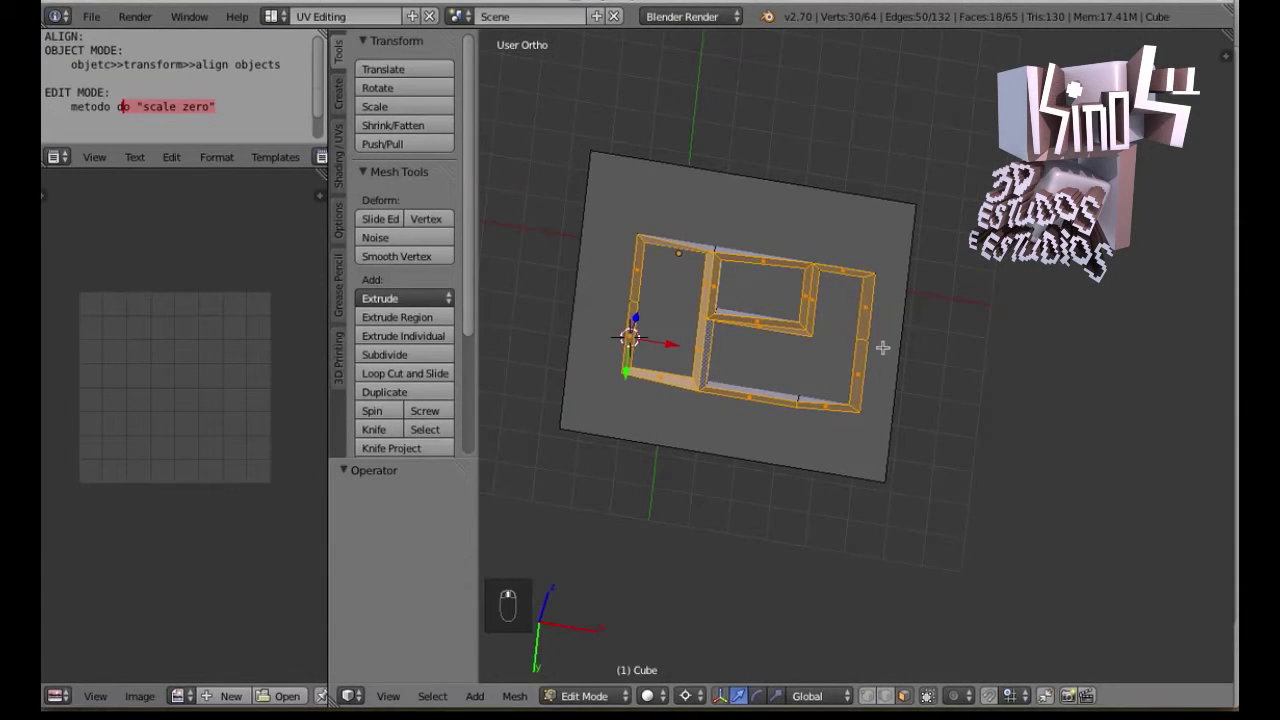
pyautogui.press(',')
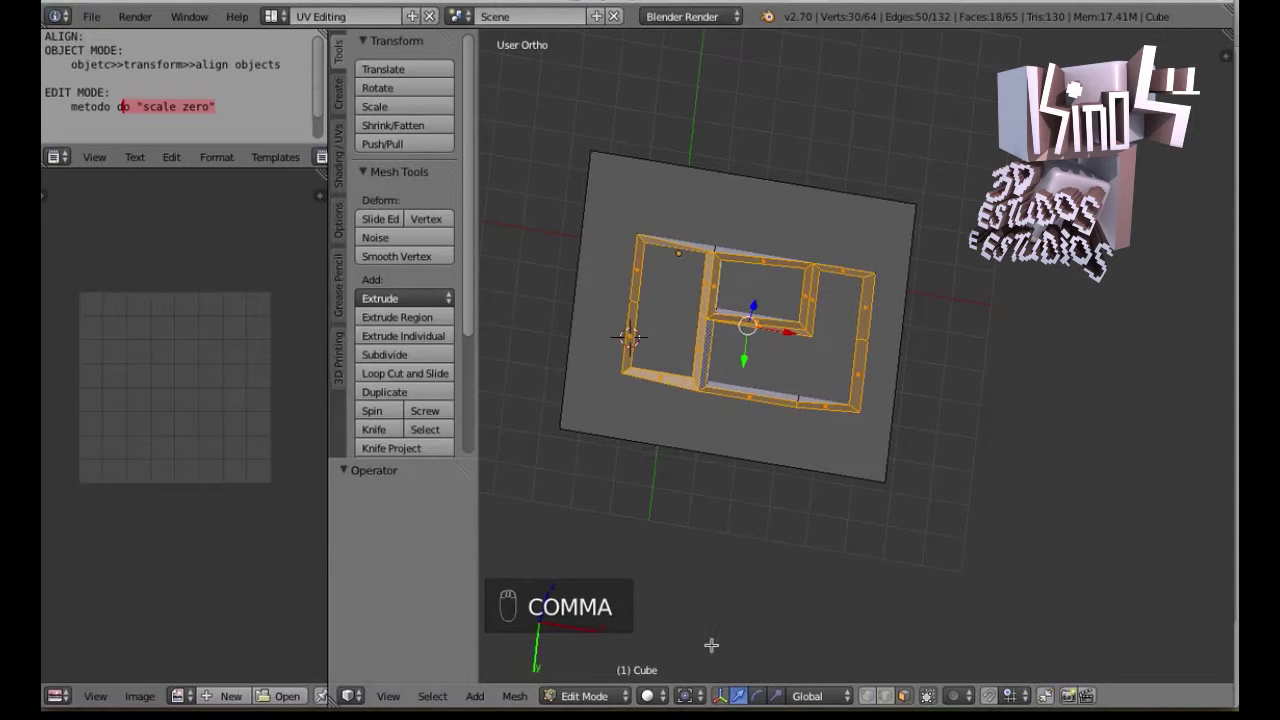
pyautogui.press('s')
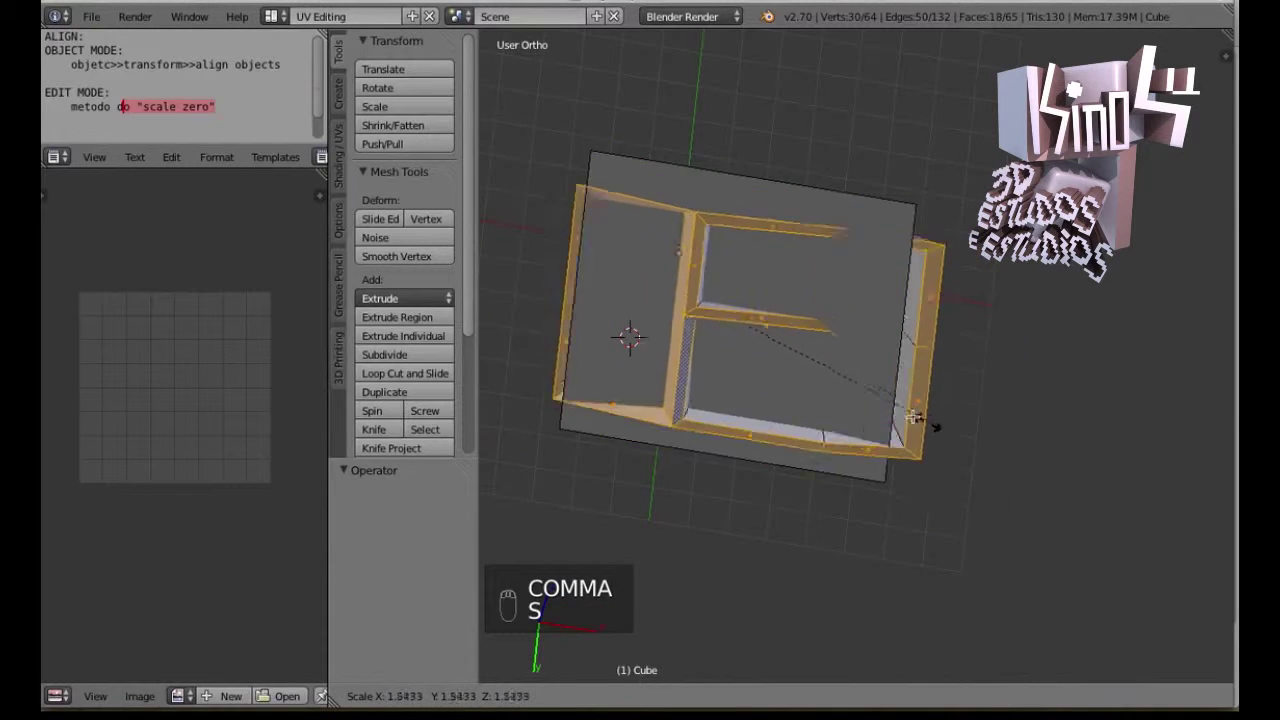
pyautogui.rightClick(895, 418)
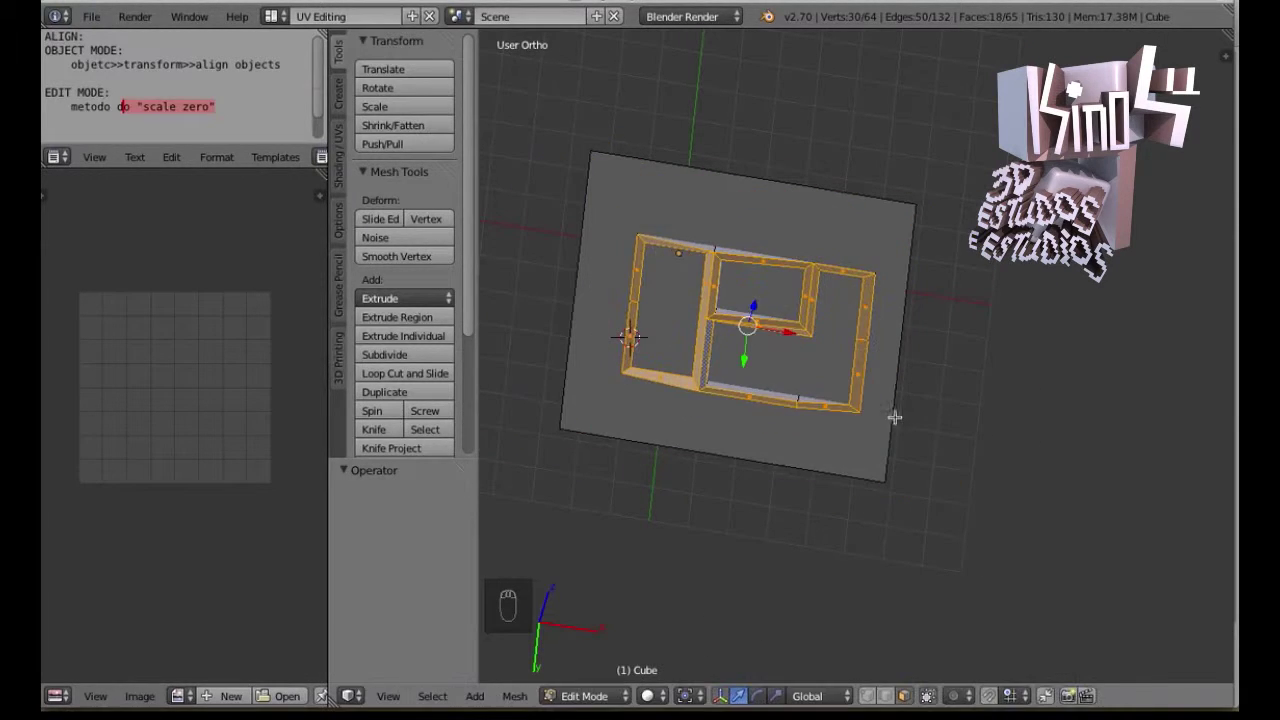
pyautogui.click(707, 695)
pyautogui.click(718, 650)
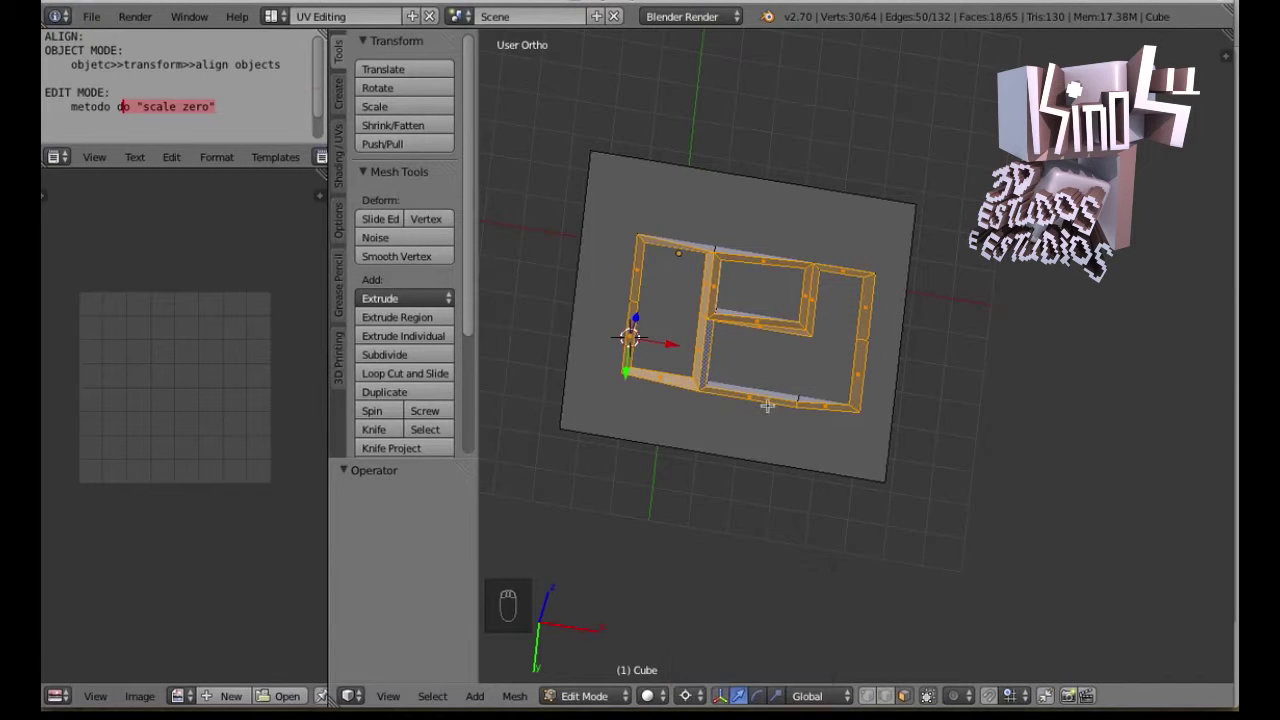
# Preview scaling and rotating the selected wall-bottom faces around the 3D cursor, cancelling both transforms
pyautogui.press('s')
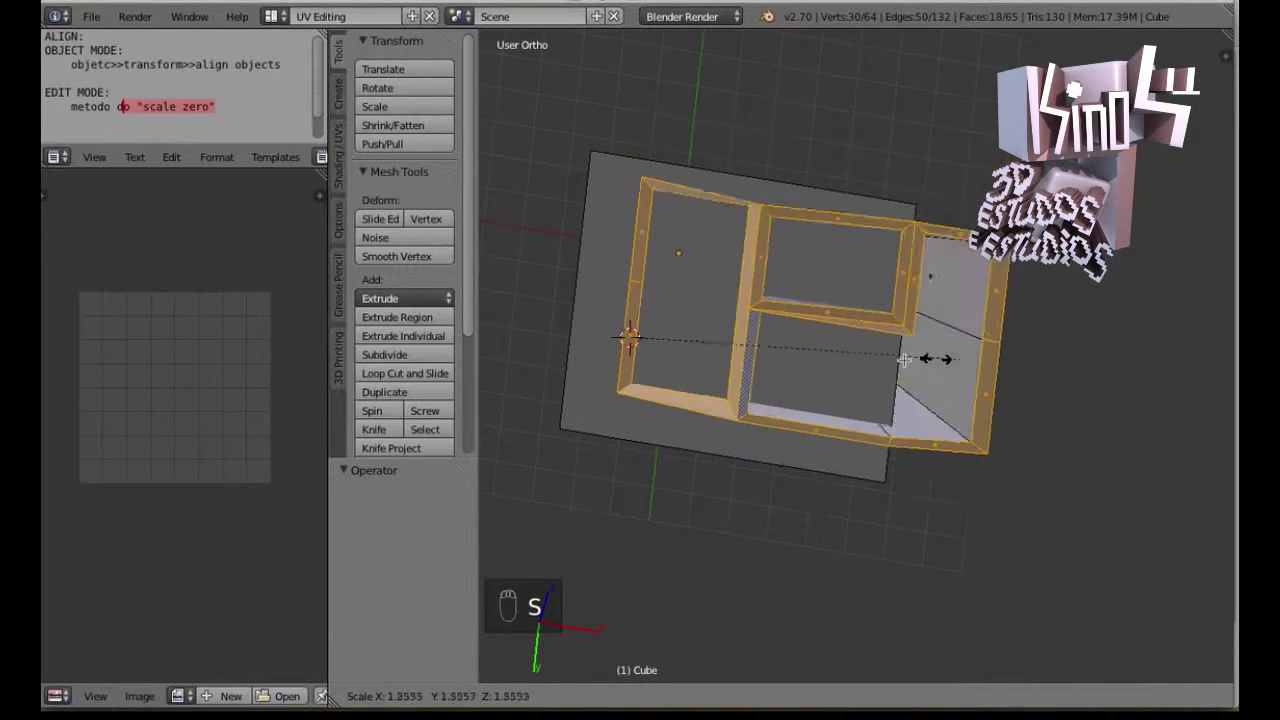
pyautogui.click(1034, 463)
pyautogui.press('KP_1')
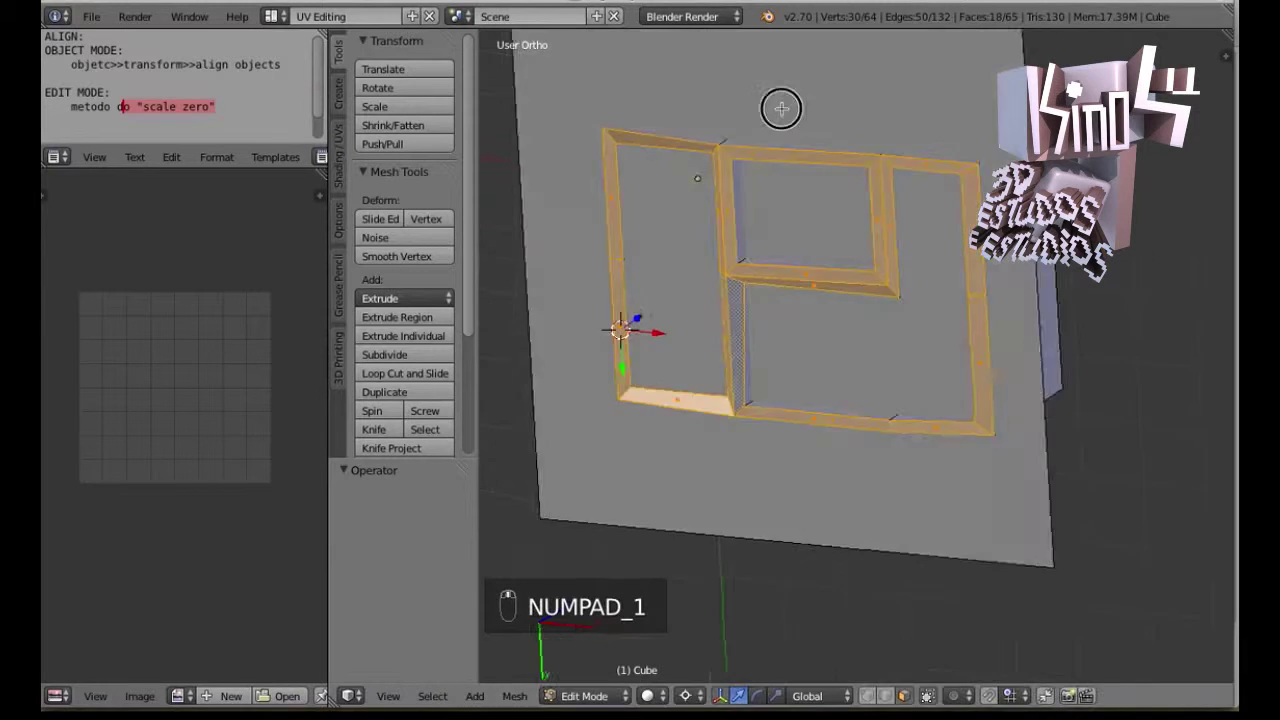
pyautogui.press('r')
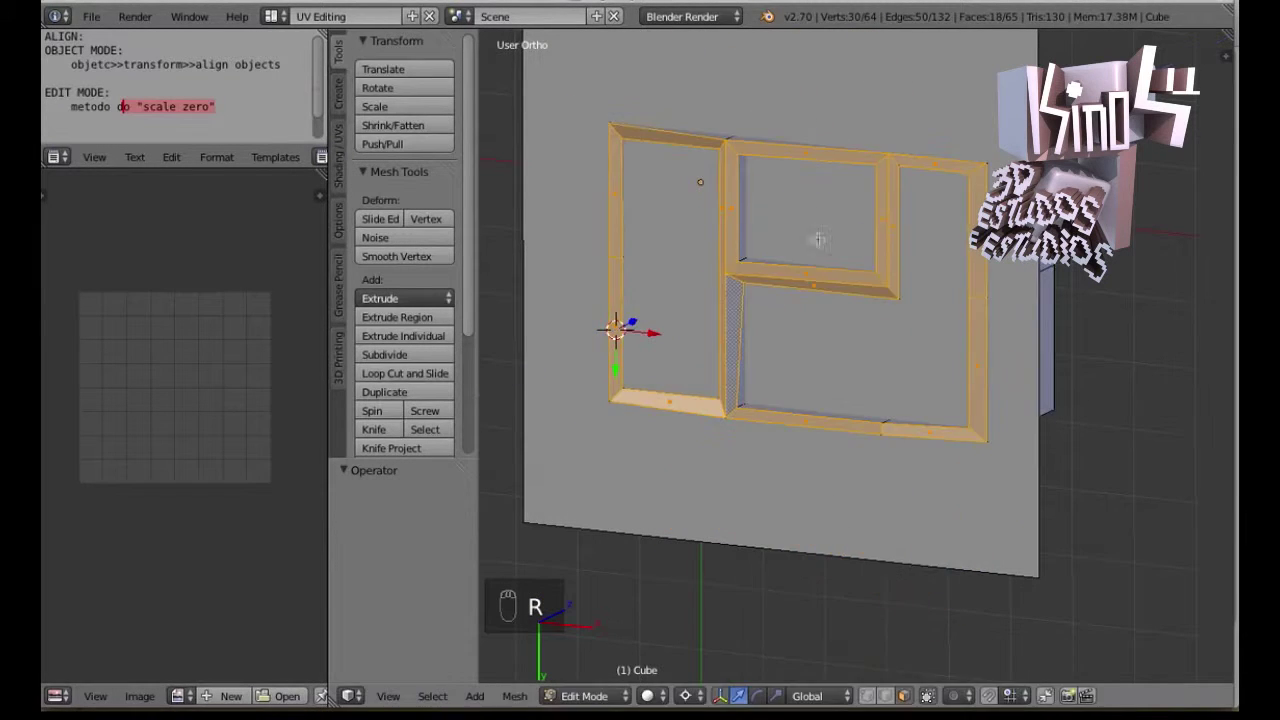
pyautogui.click(834, 251)
pyautogui.moveTo(834, 251); pyautogui.dragTo(766, 529, button='middle')
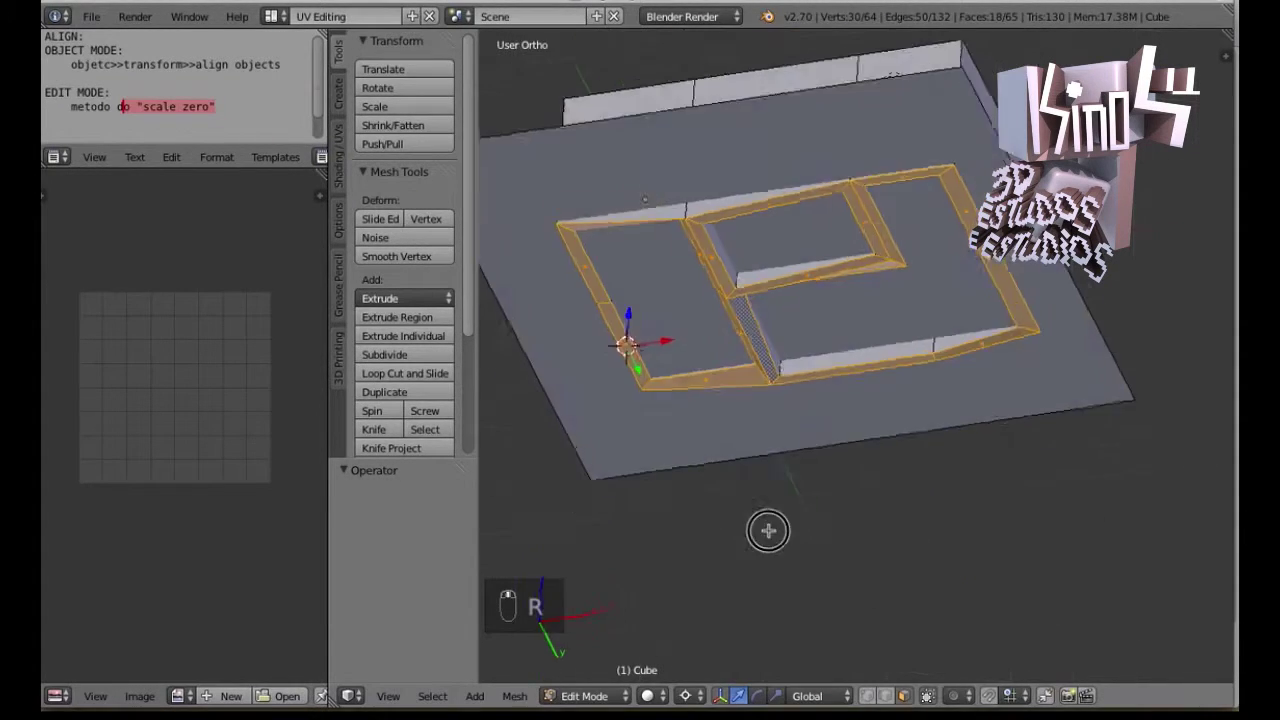
# Flatten the selected wall-bottom faces to the 3D cursor's height by scaling them to 0 along the Z axis
pyautogui.press('KP_1')
pyautogui.scroll(3, 823, 246)
pyautogui.scroll(-4, 894, 323)
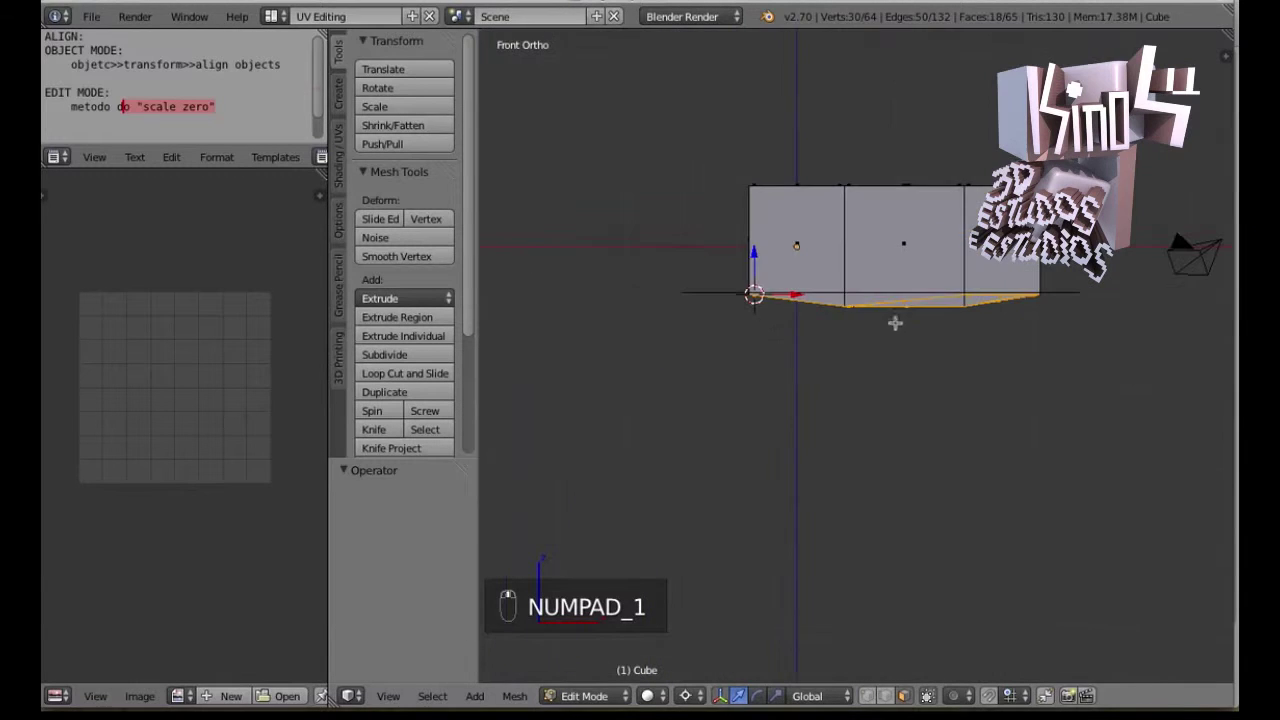
pyautogui.scroll(1, 908, 295)
pyautogui.scroll(5, 908, 295)
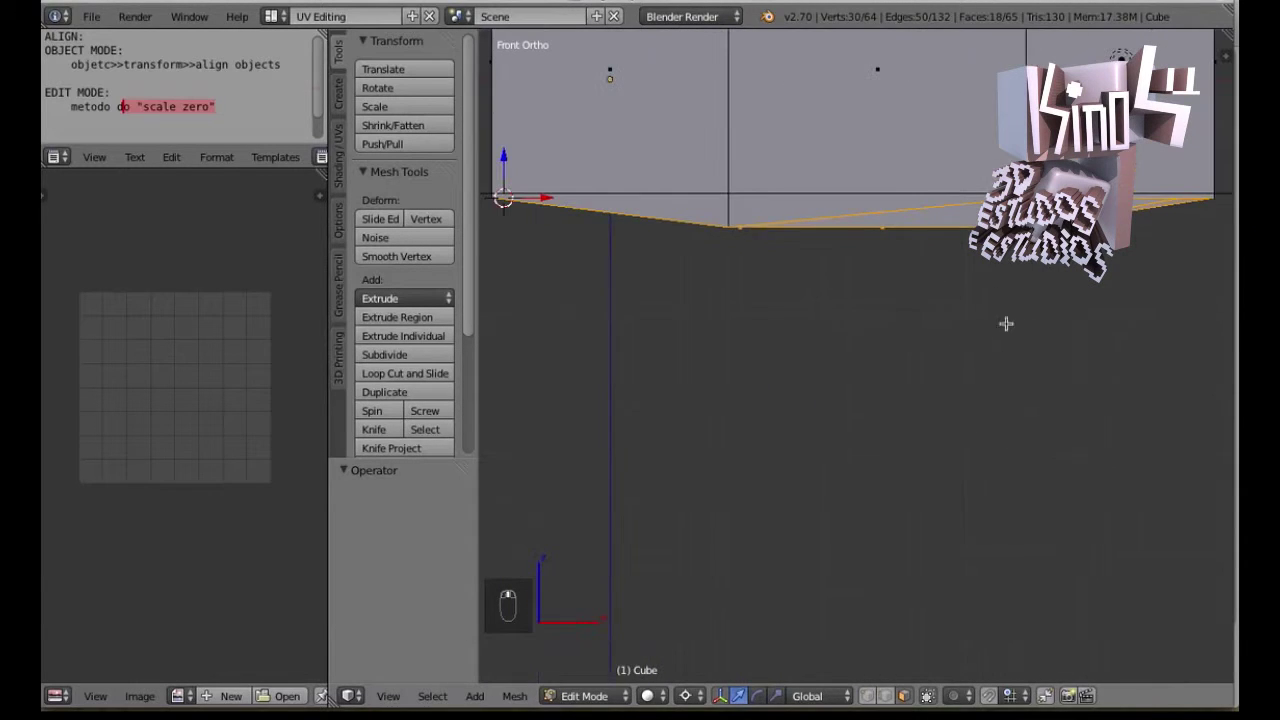
pyautogui.press('s')
pyautogui.press('z')
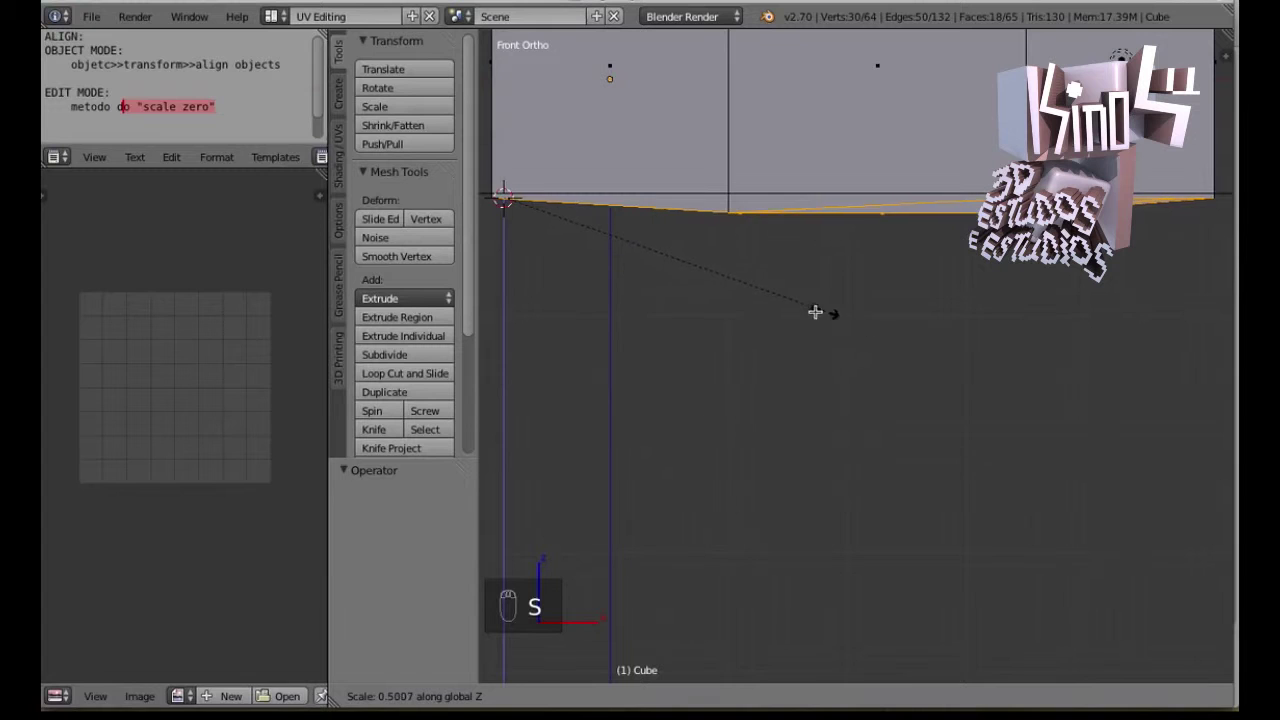
pyautogui.press('0')
pyautogui.press('Return')
# Select the large ground plane face and snap the 3D cursor to it
pyautogui.moveTo(806, 289); pyautogui.dragTo(830, 215, button='middle')
pyautogui.rightClick(831, 235)
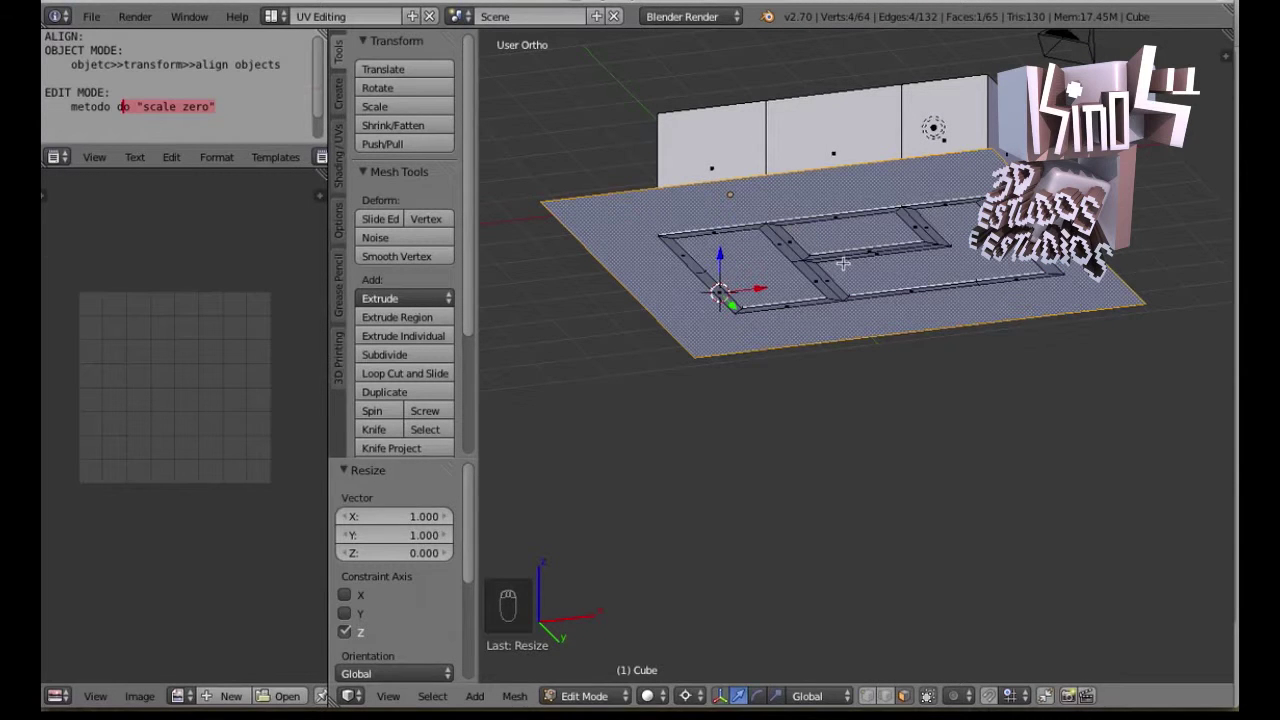
pyautogui.hotkey('shift', 's')
pyautogui.click(842, 264)
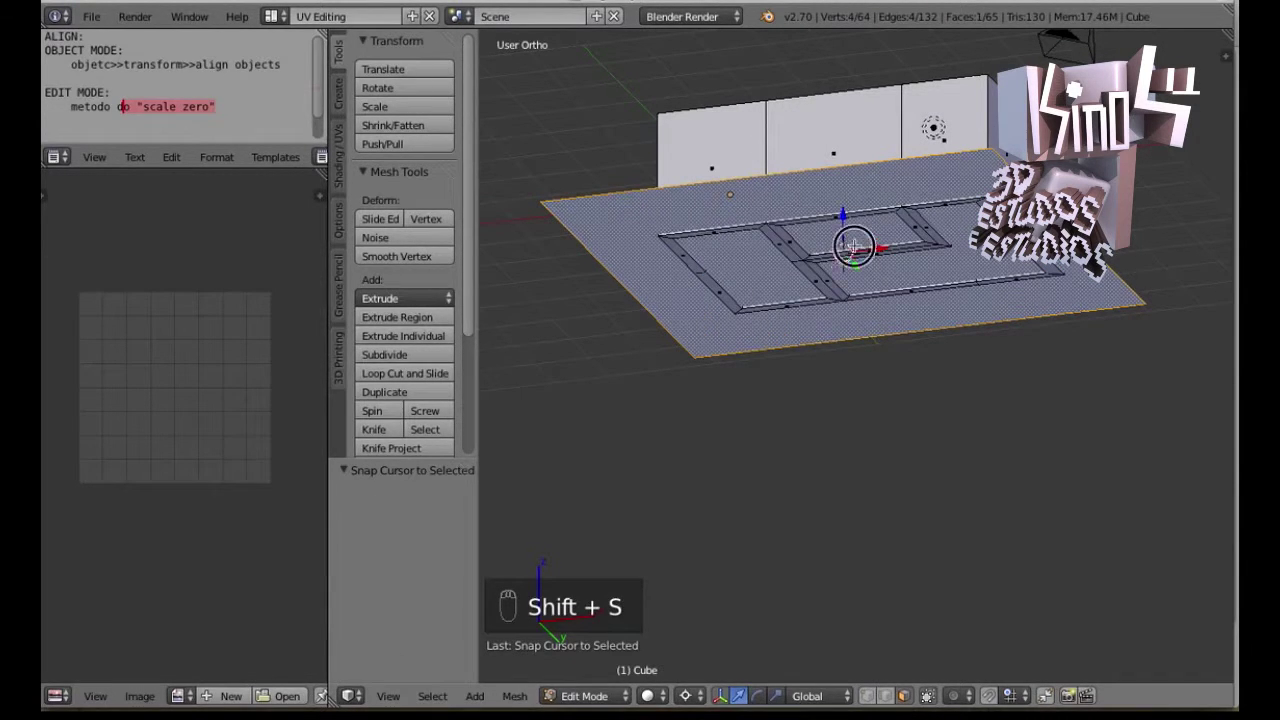
# Toggle the pivot point repeatedly between Bounding Box Center and 3D Cursor, ending on 3D Cursor
pyautogui.moveTo(852, 247); pyautogui.dragTo(850, 300, button='middle')
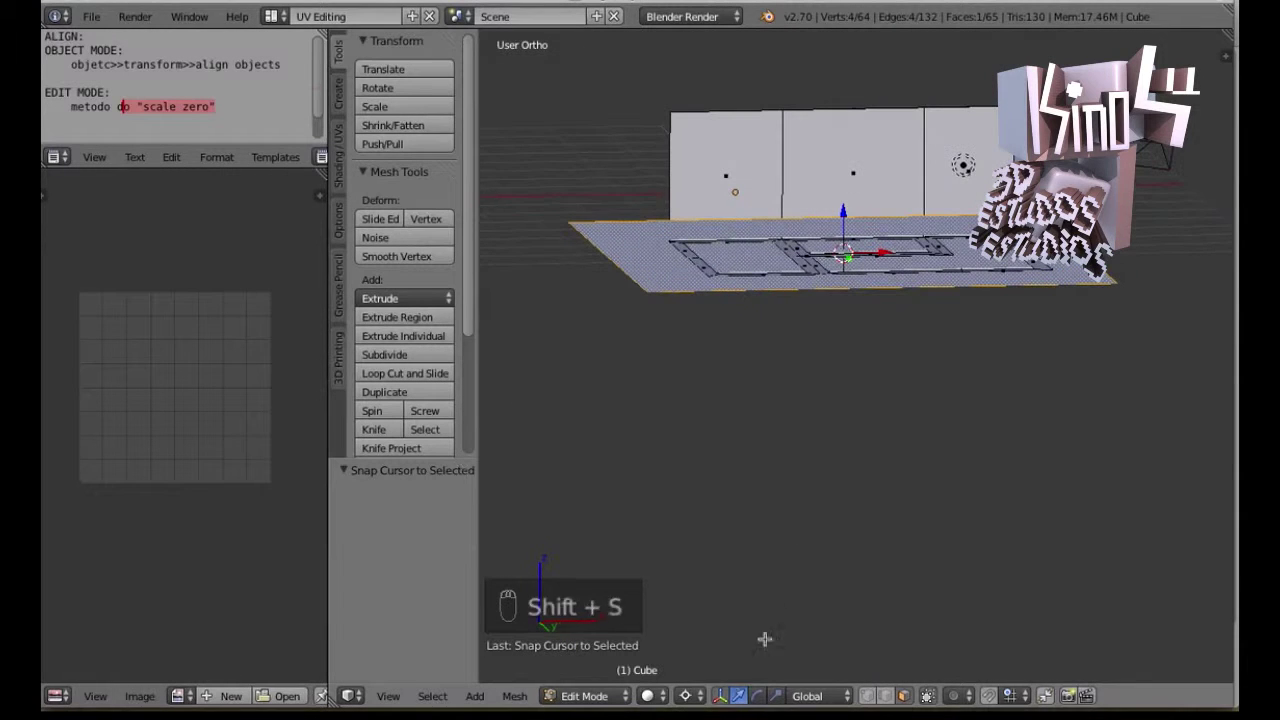
pyautogui.press(',')
pyautogui.press('.')
pyautogui.press(',')
pyautogui.press('.')
pyautogui.press(',')
pyautogui.press('.')
pyautogui.press(',')
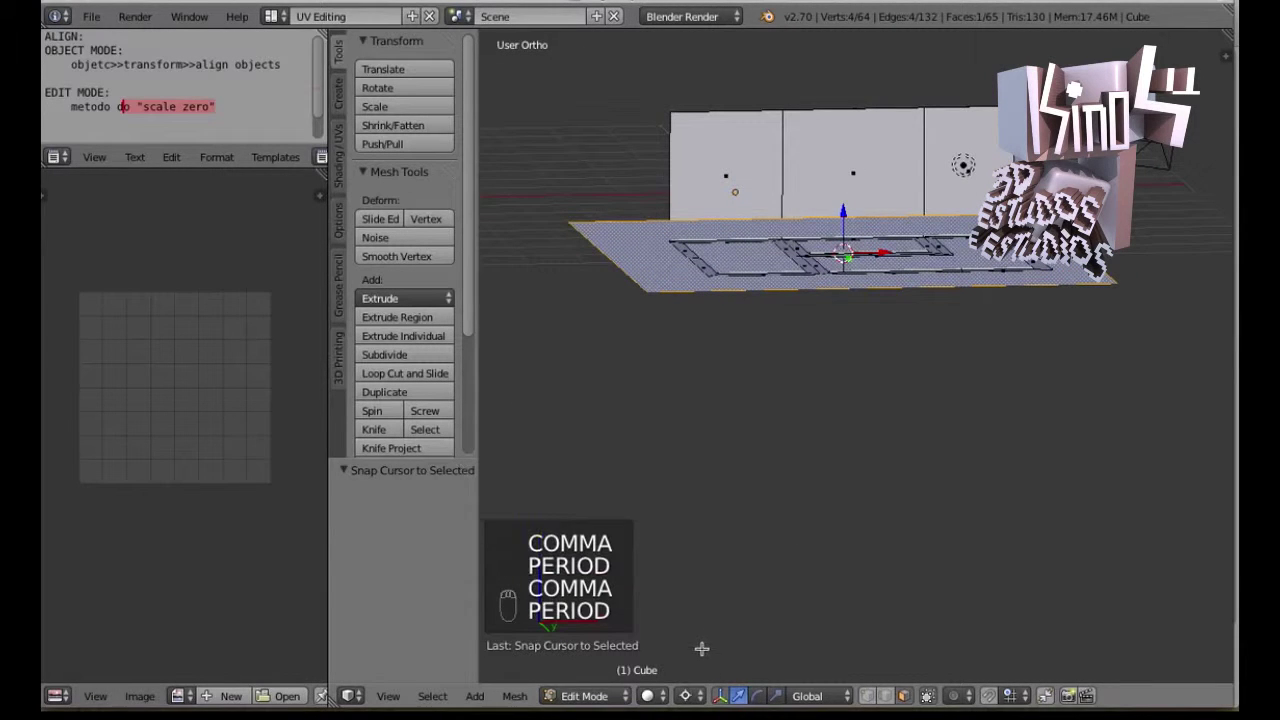
pyautogui.press(',')
pyautogui.press('.')
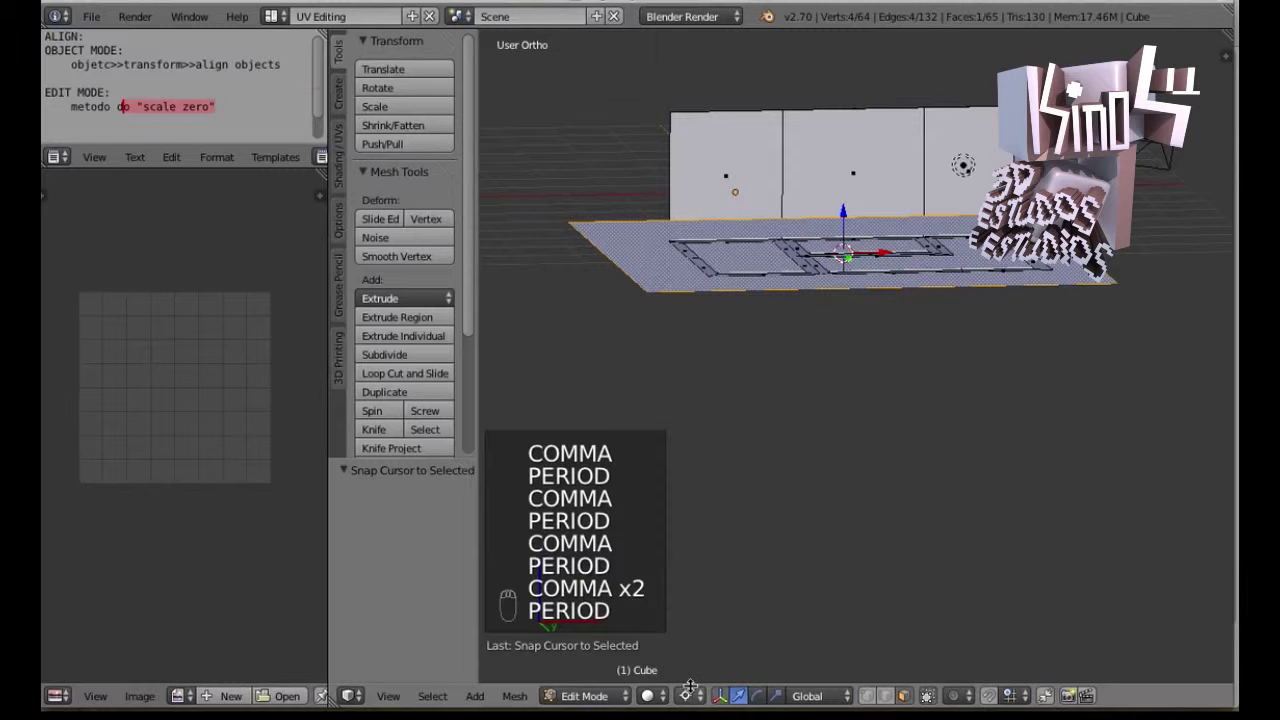
pyautogui.press('KP_1')
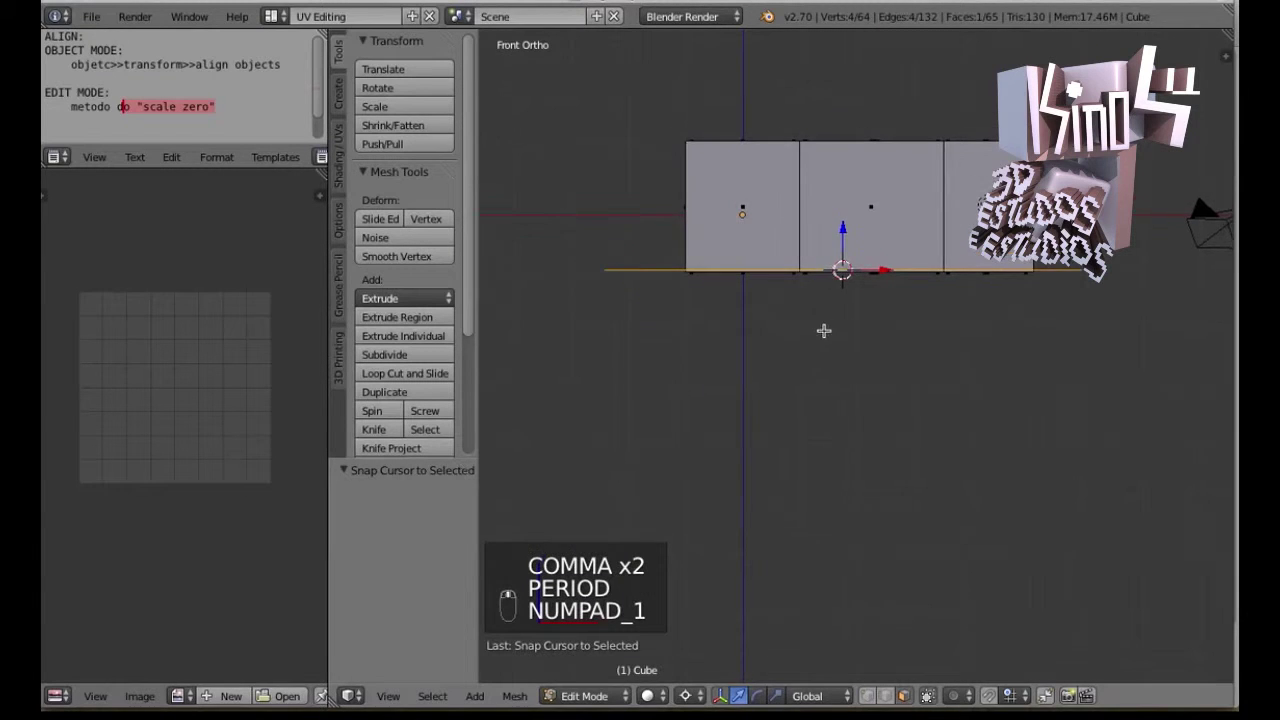
# Select the bottom face loops of all the walls, adding each connected loop to the selection
pyautogui.moveTo(809, 287); pyautogui.dragTo(748, 223, button='middle')
pyautogui.scroll(6, 674, 203)
pyautogui.keyDown('alt'); pyautogui.rightClick(655, 180); pyautogui.keyUp('alt')
pyautogui.keyDown('shift'); pyautogui.moveTo(929, 277); pyautogui.dragTo(744, 299, button='middle'); pyautogui.keyUp('shift')
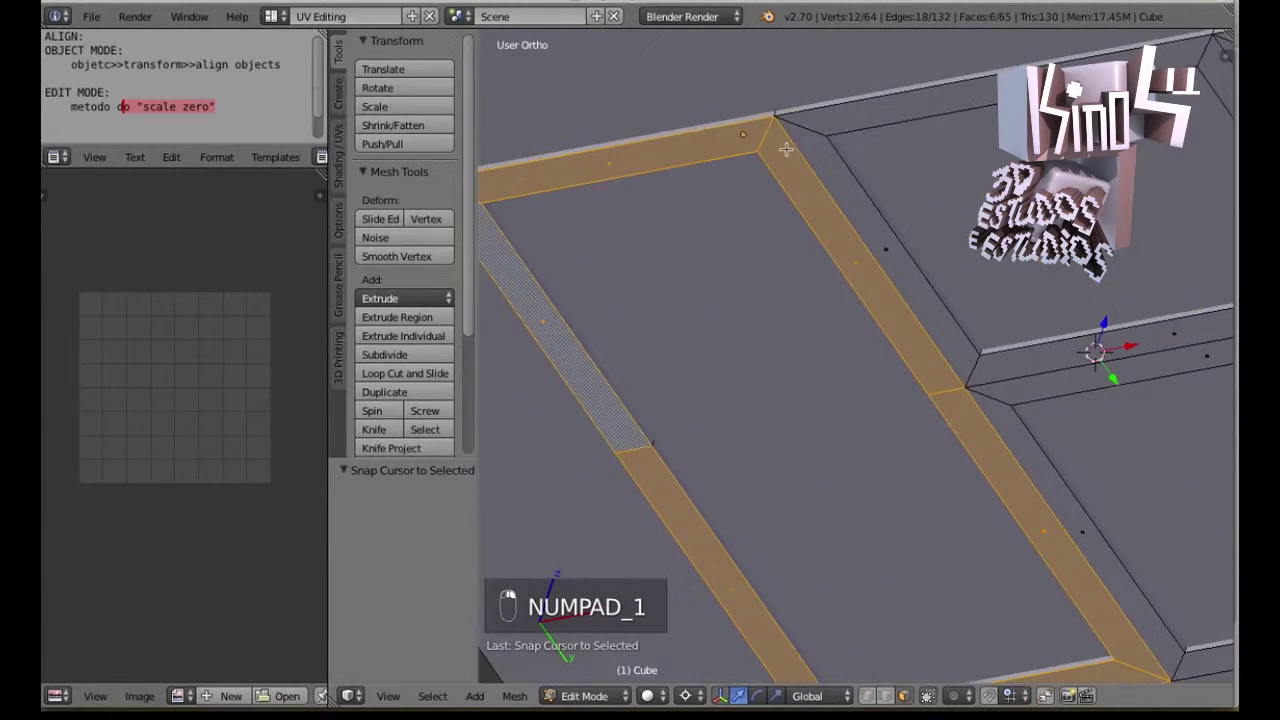
pyautogui.keyDown('alt'); pyautogui.keyDown('shift'); pyautogui.rightClick(800, 128); pyautogui.keyUp('shift'); pyautogui.keyUp('alt')
pyautogui.scroll(-5, 850, 200)
pyautogui.keyDown('shift'); pyautogui.moveTo(1000, 197); pyautogui.dragTo(880, 170, button='middle'); pyautogui.keyUp('shift')
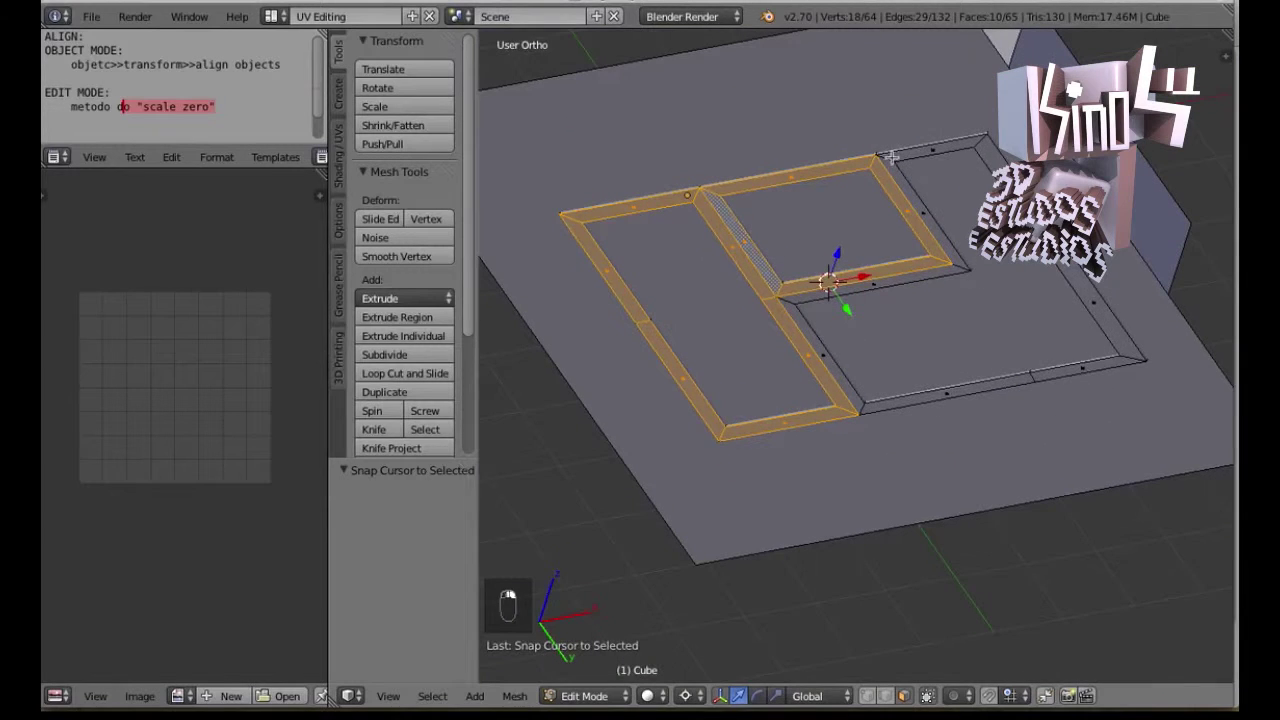
pyautogui.keyDown('alt'); pyautogui.keyDown('shift'); pyautogui.rightClick(890, 157); pyautogui.keyUp('shift'); pyautogui.keyUp('alt')
# Flatten the selected wall-bottom faces to the ground plane by scaling them to 0 along Z around the 3D cursor, and switch to Object Mode
pyautogui.press('KP_1')
pyautogui.press('s')
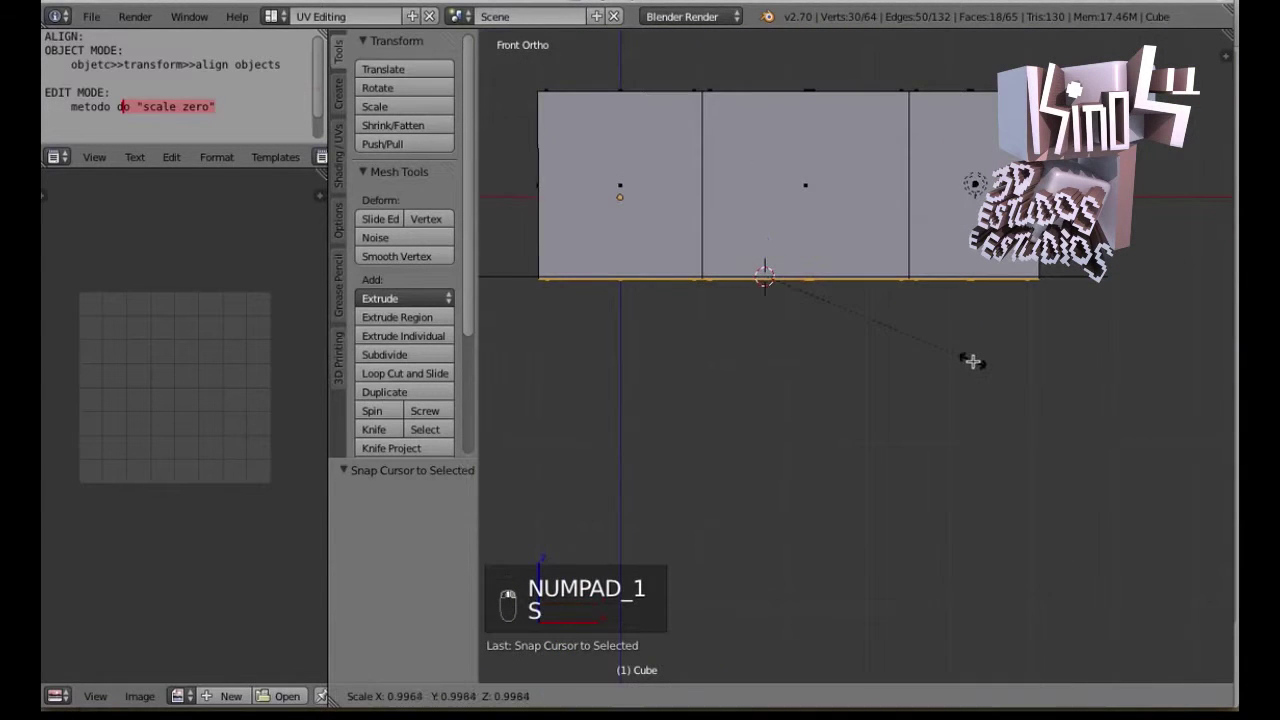
pyautogui.press('z')
pyautogui.click(960, 360)
pyautogui.moveTo(948, 354); pyautogui.dragTo(831, 246, button='middle')
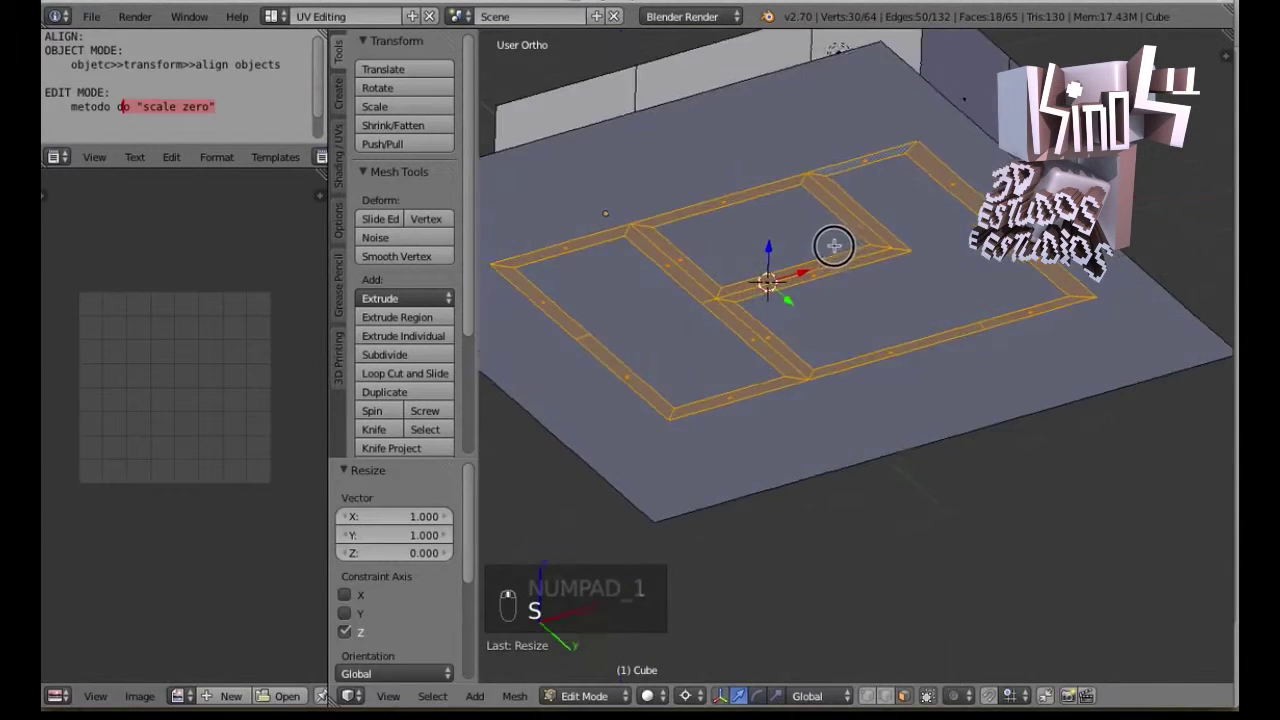
pyautogui.scroll(3, 831, 280)
pyautogui.press('Tab')
pyautogui.moveTo(841, 337); pyautogui.dragTo(920, 400, button='middle')
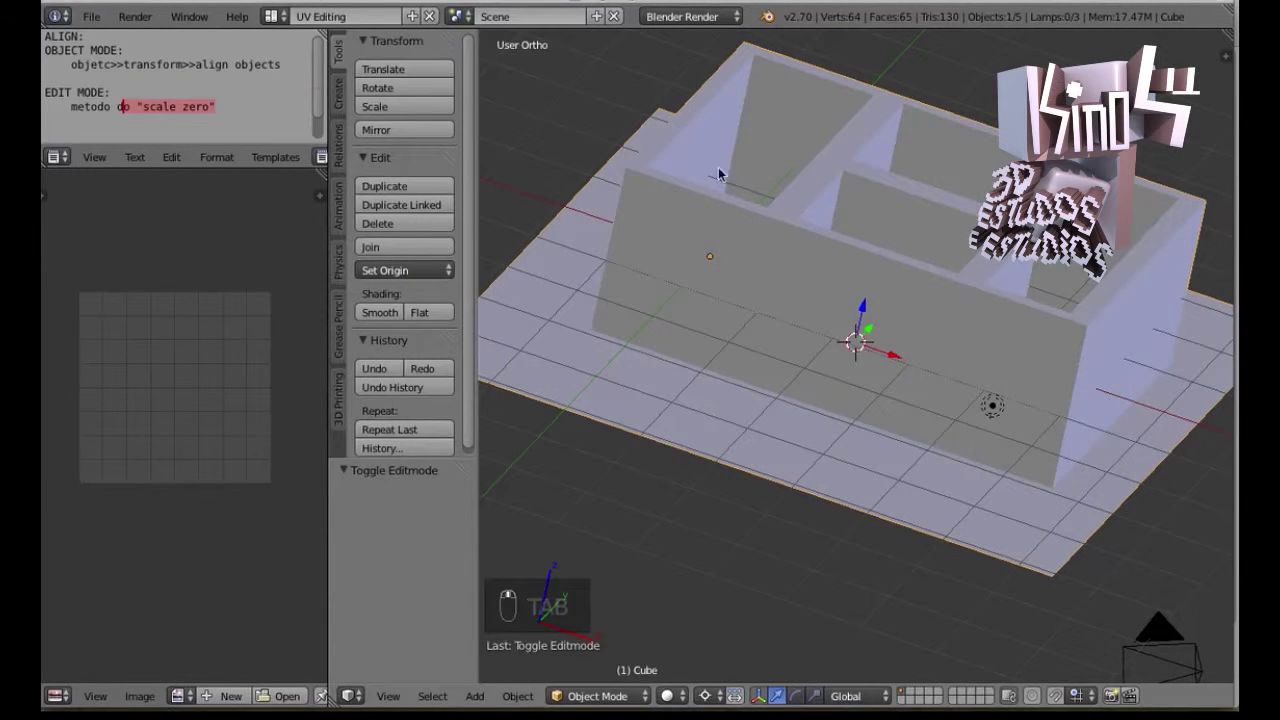
# Return to Edit Mode and unwrap the left and middle front wall faces
pyautogui.press('Tab')
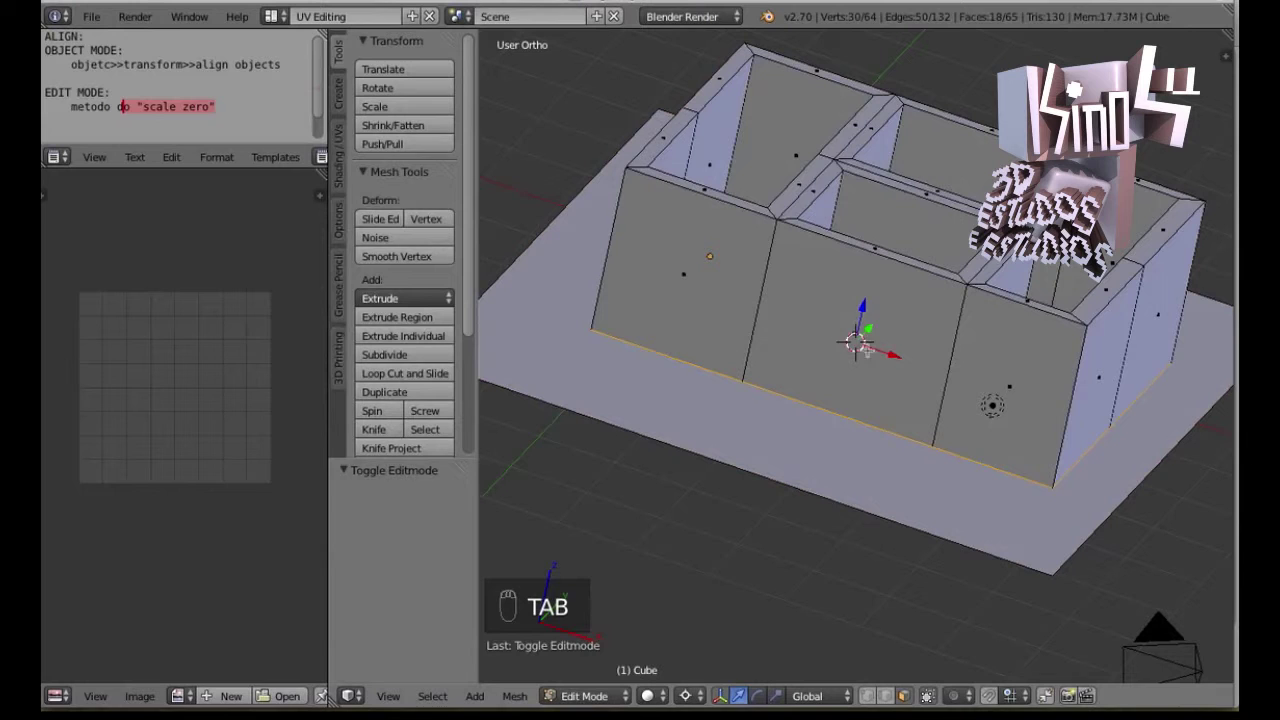
pyautogui.rightClick(847, 340)
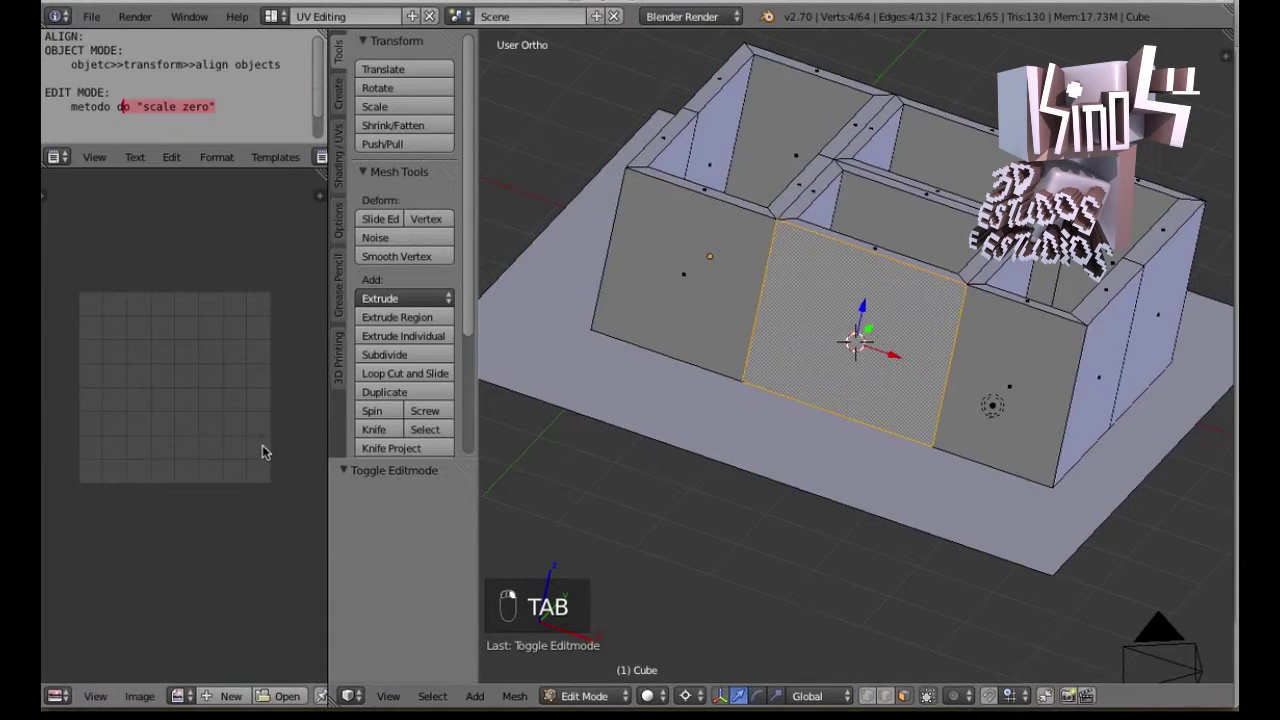
pyautogui.moveTo(269, 455); pyautogui.dragTo(292, 441, button='middle')
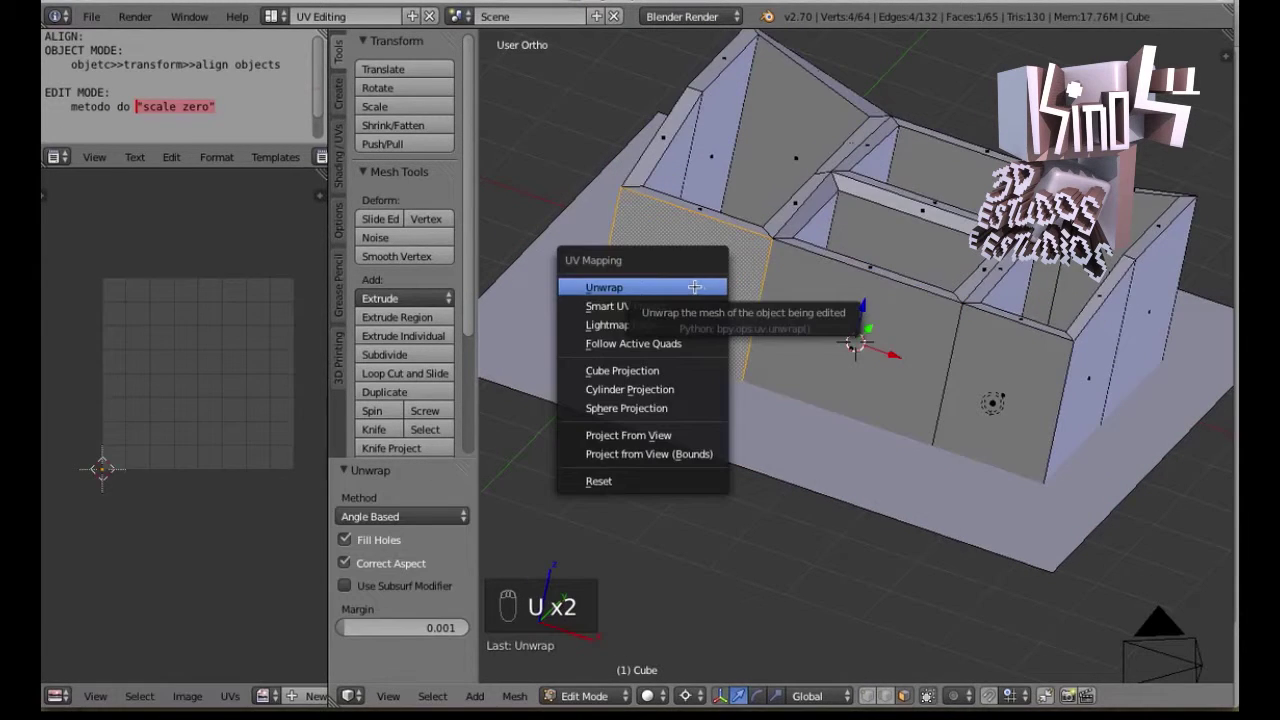
pyautogui.click(695, 287)
pyautogui.keyDown('shift'); pyautogui.rightClick(848, 330); pyautogui.keyUp('shift')
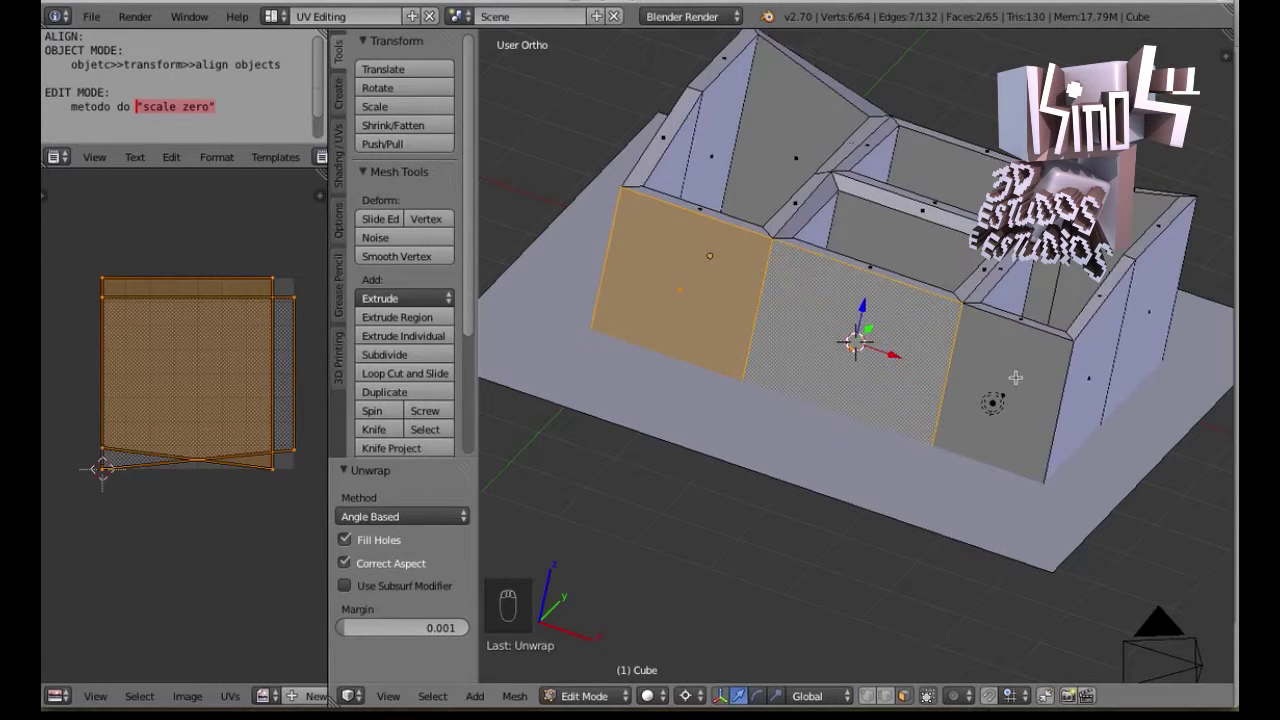
pyautogui.rightClick(771, 254)
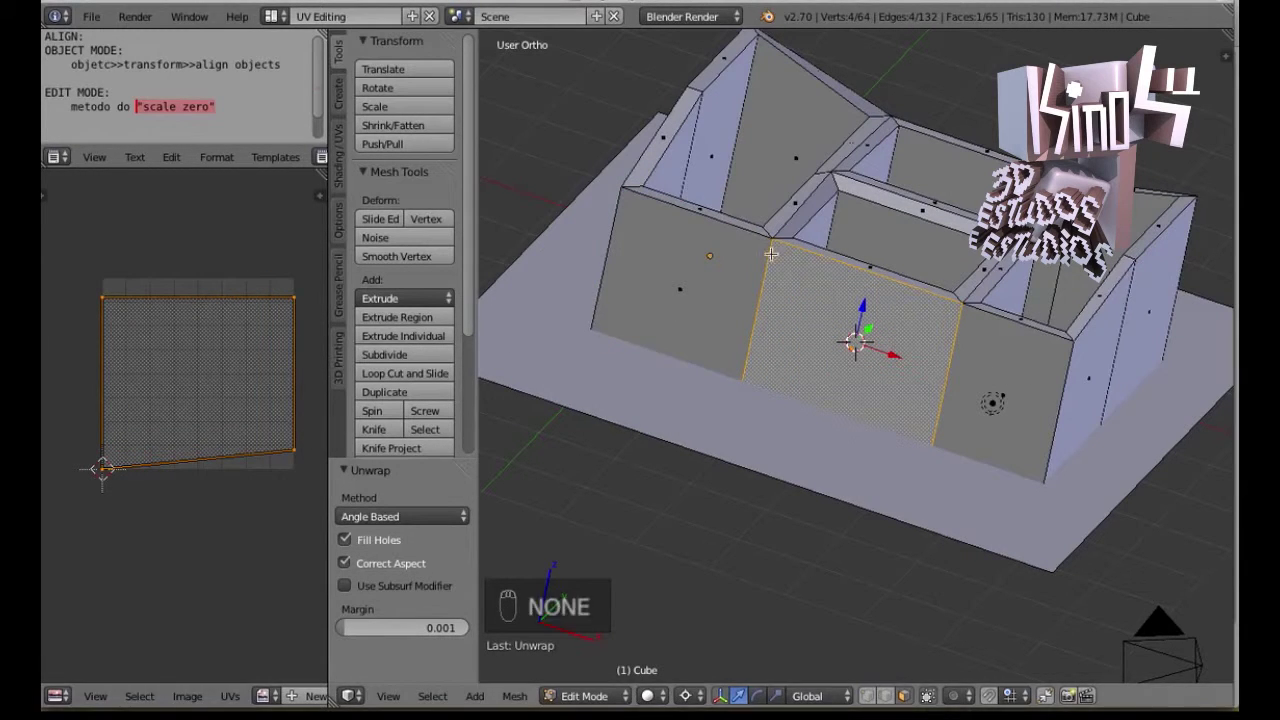
pyautogui.rightClick(695, 286)
pyautogui.press('u')
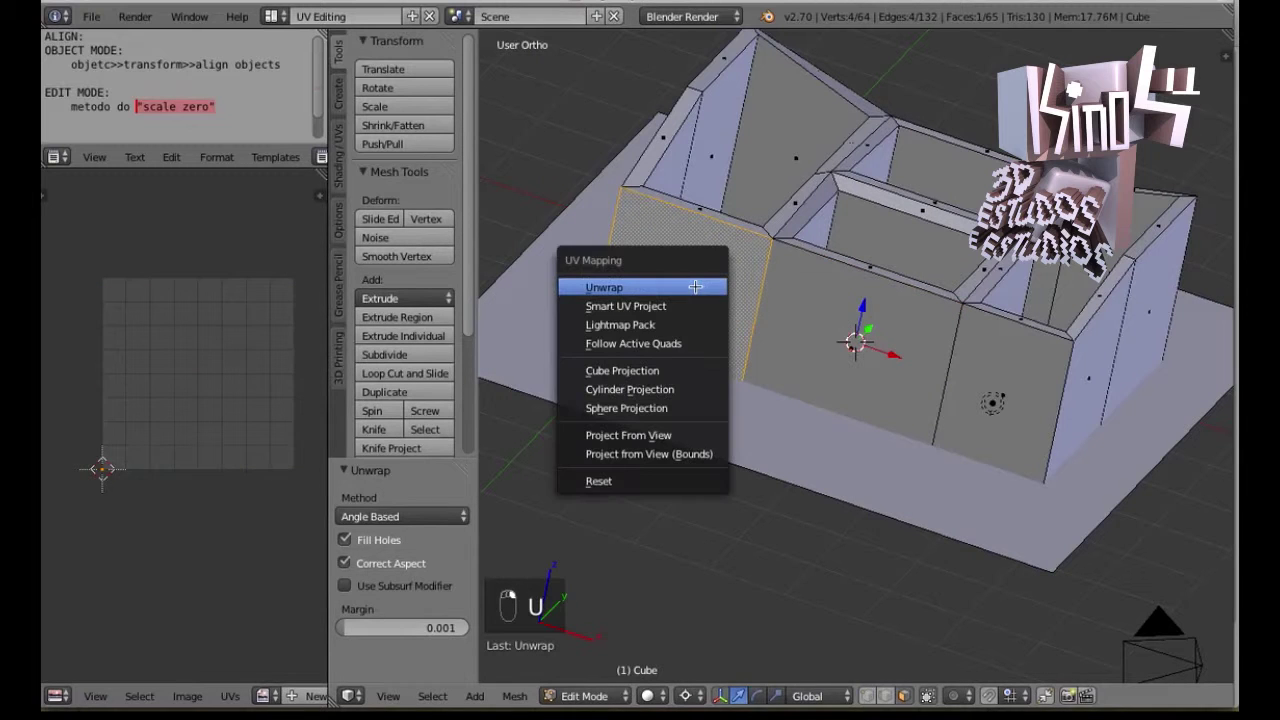
pyautogui.click(695, 286)
# Rotate the middle front wall face's UVs by about 91° in the UV editor
pyautogui.press('u')
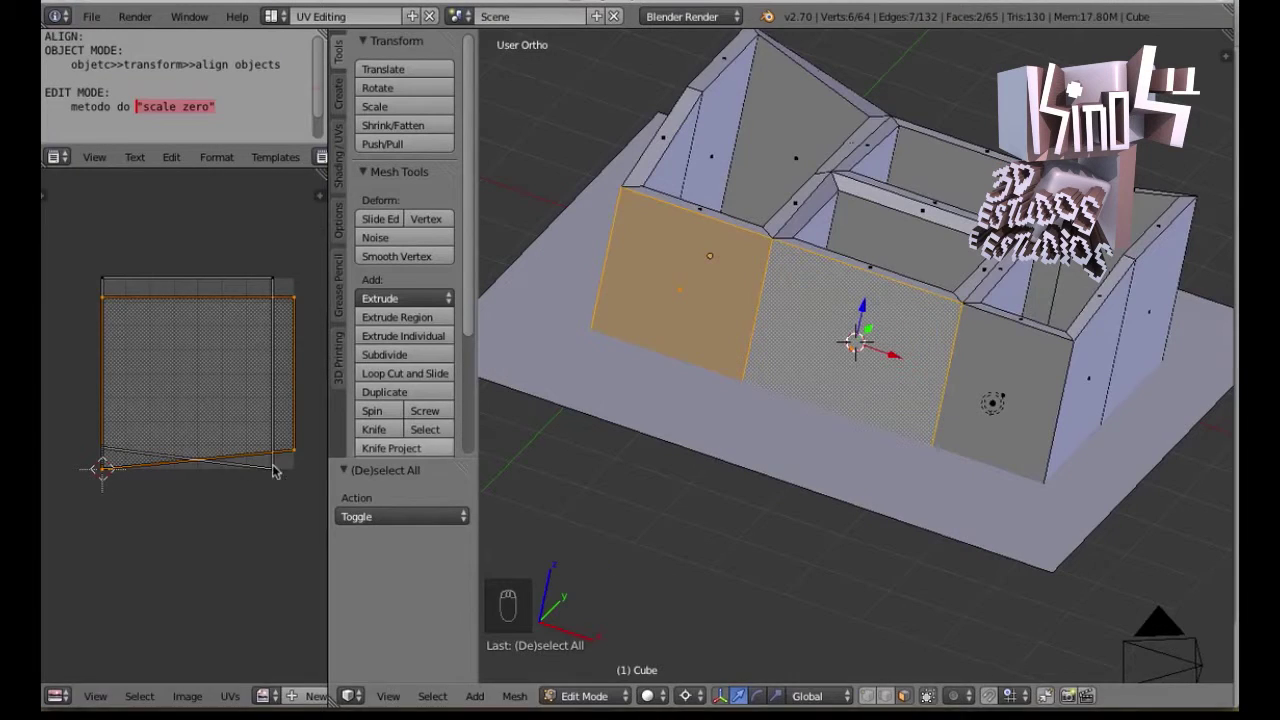
pyautogui.press('r')
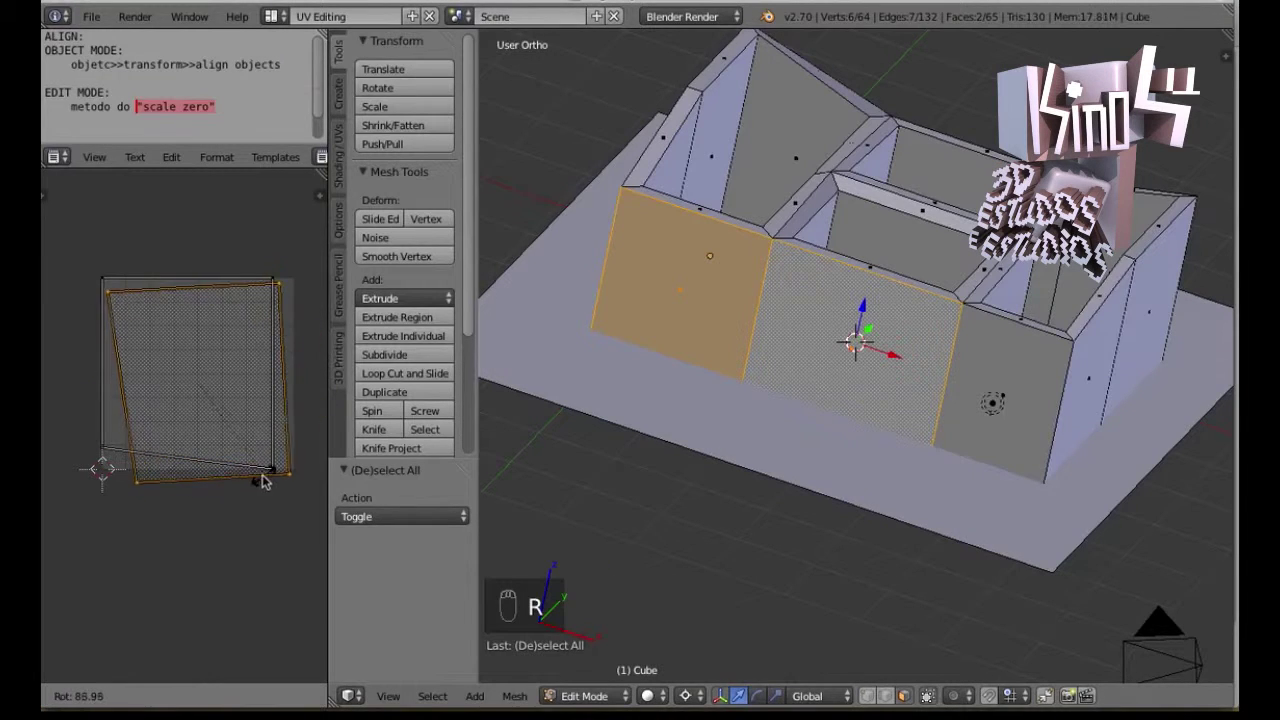
pyautogui.click(130, 302)
# Unwrap the right front wall face and the first room's back inner wall face, and select the latter with the left and middle front faces
pyautogui.rightClick(1005, 371)
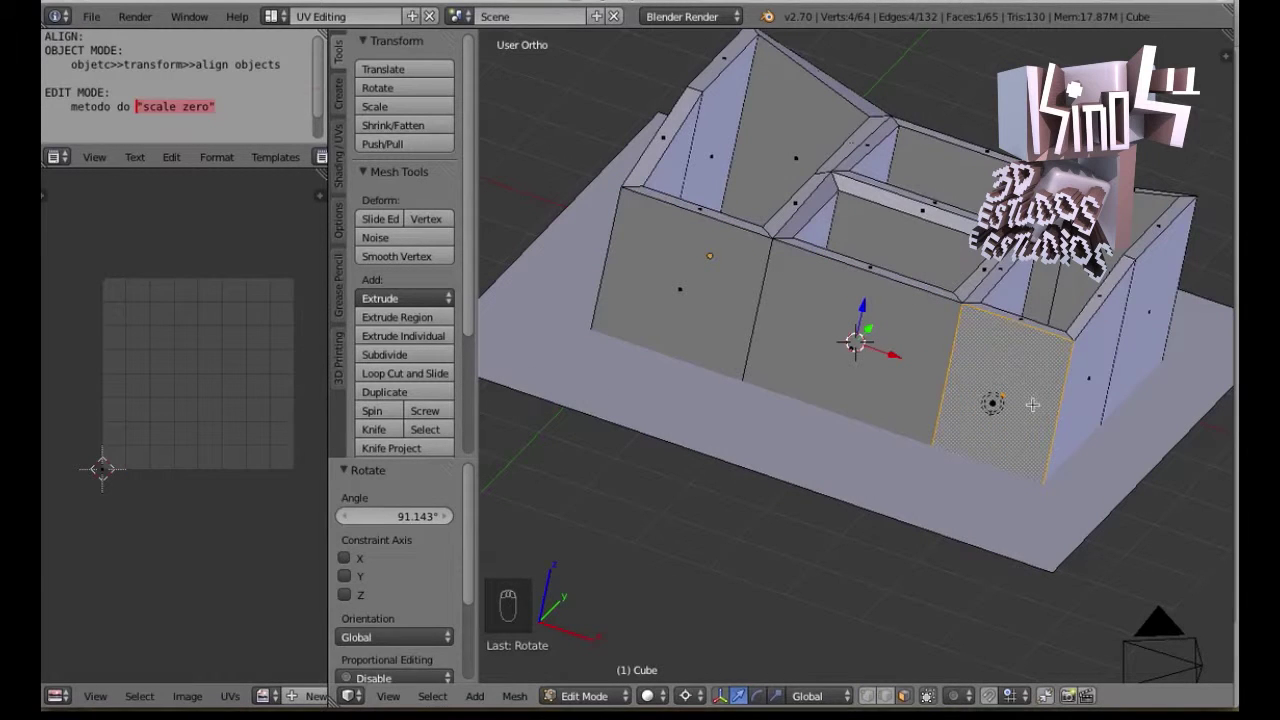
pyautogui.press('u')
pyautogui.press('u')
pyautogui.rightClick(1090, 373)
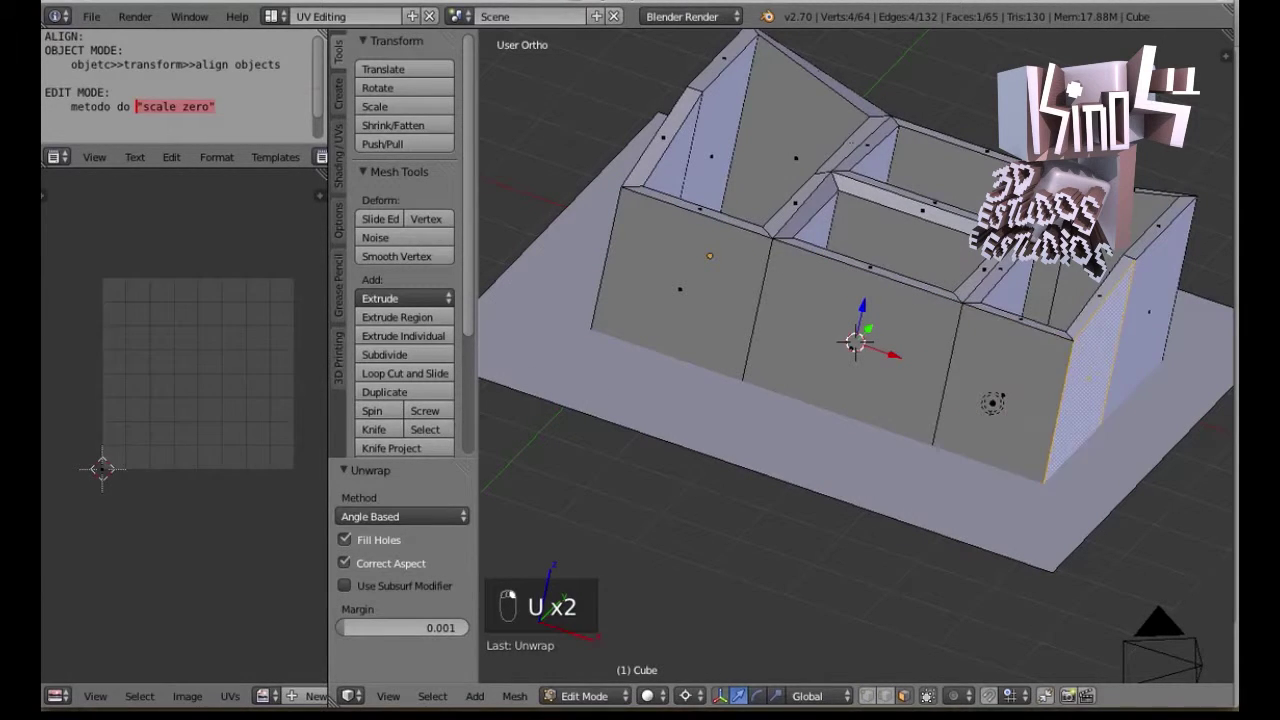
pyautogui.rightClick(945, 170)
pyautogui.rightClick(768, 160)
pyautogui.press('u')
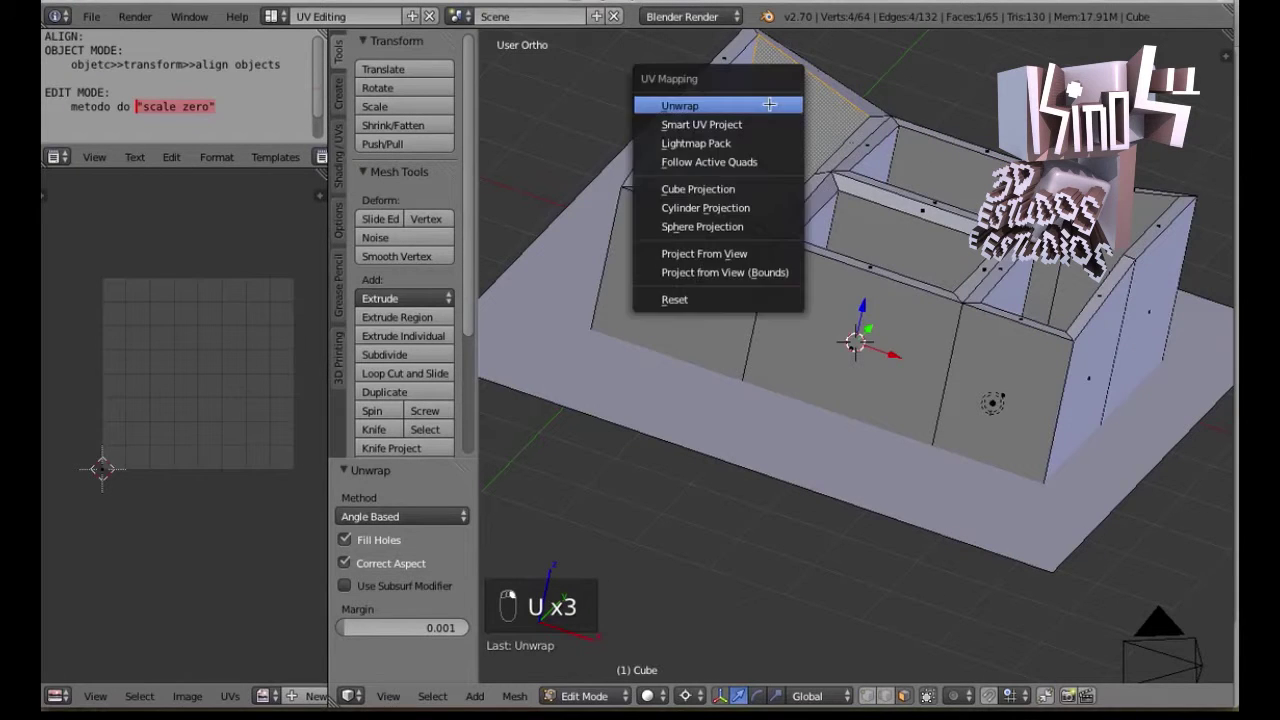
pyautogui.press('u')
pyautogui.keyDown('shift'); pyautogui.rightClick(730, 284); pyautogui.keyUp('shift')
pyautogui.keyDown('shift'); pyautogui.rightClick(860, 300); pyautogui.keyUp('shift')
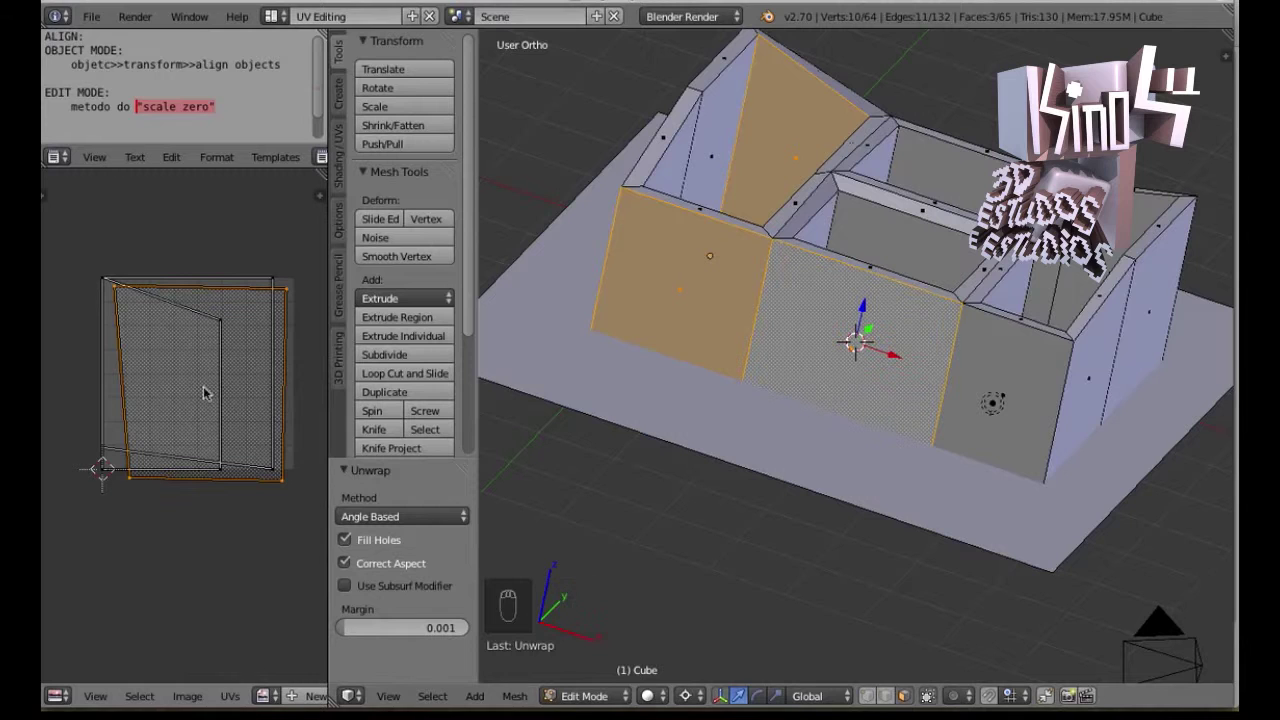
# Select only the upper-left UV corners of the three faces and align them by scaling to 0 along X and Y
pyautogui.press('a')
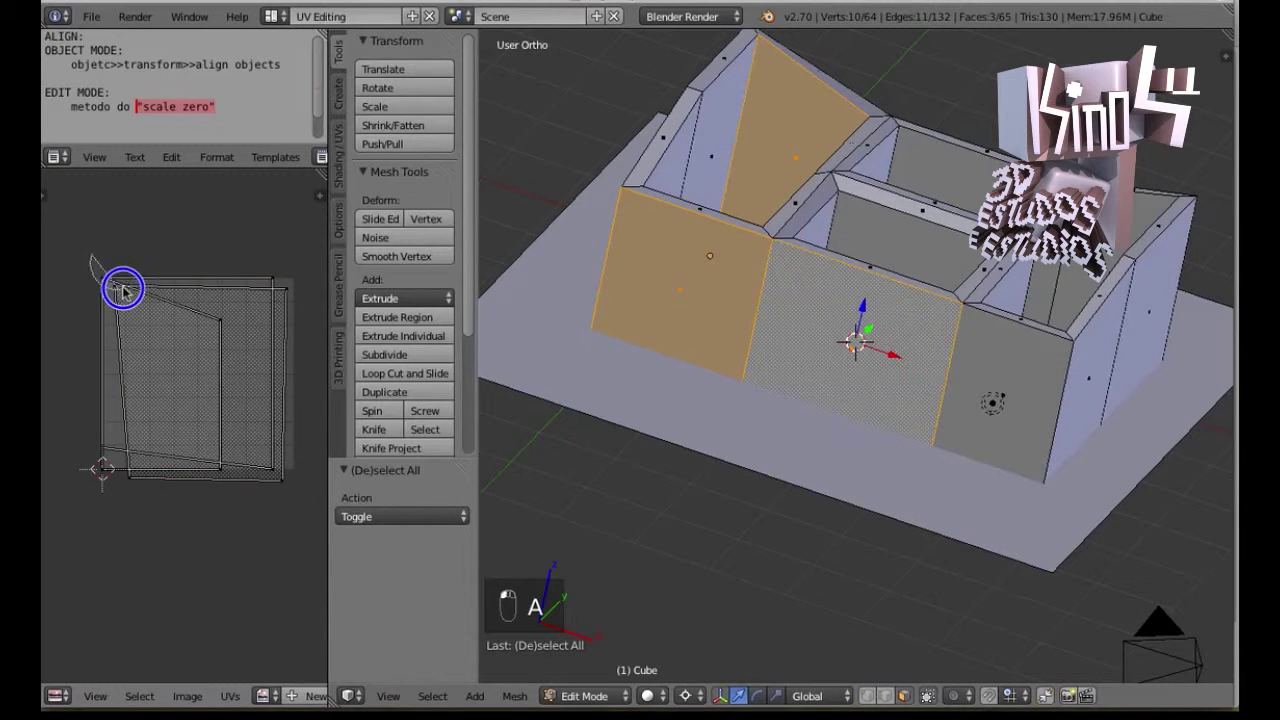
pyautogui.rightClick(125, 286)
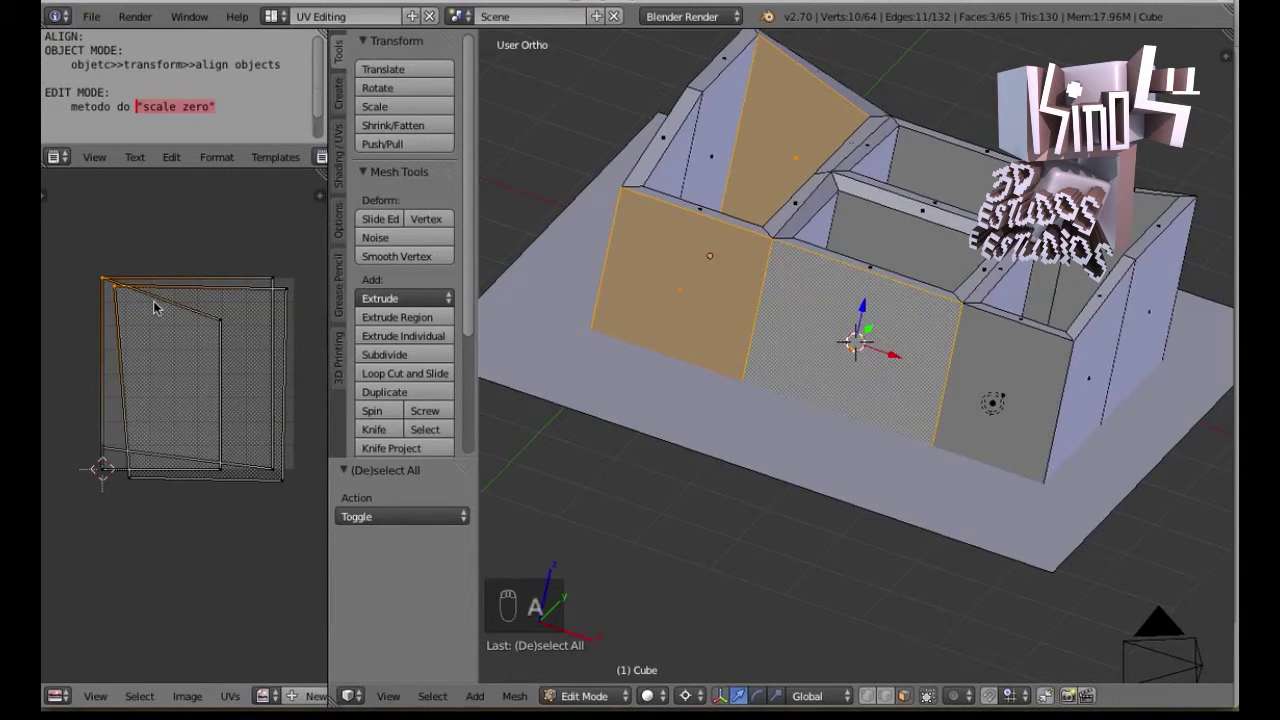
pyautogui.write('s')
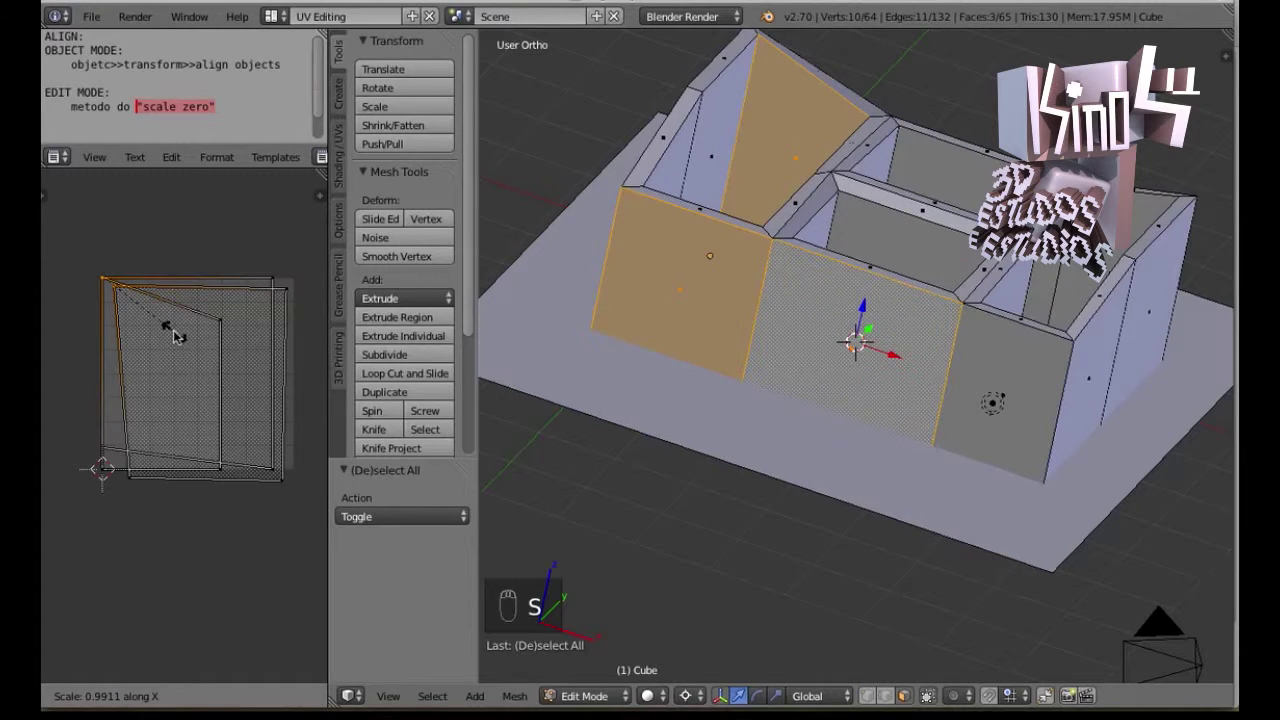
pyautogui.write('0')
pyautogui.press('Return')
pyautogui.write('s')
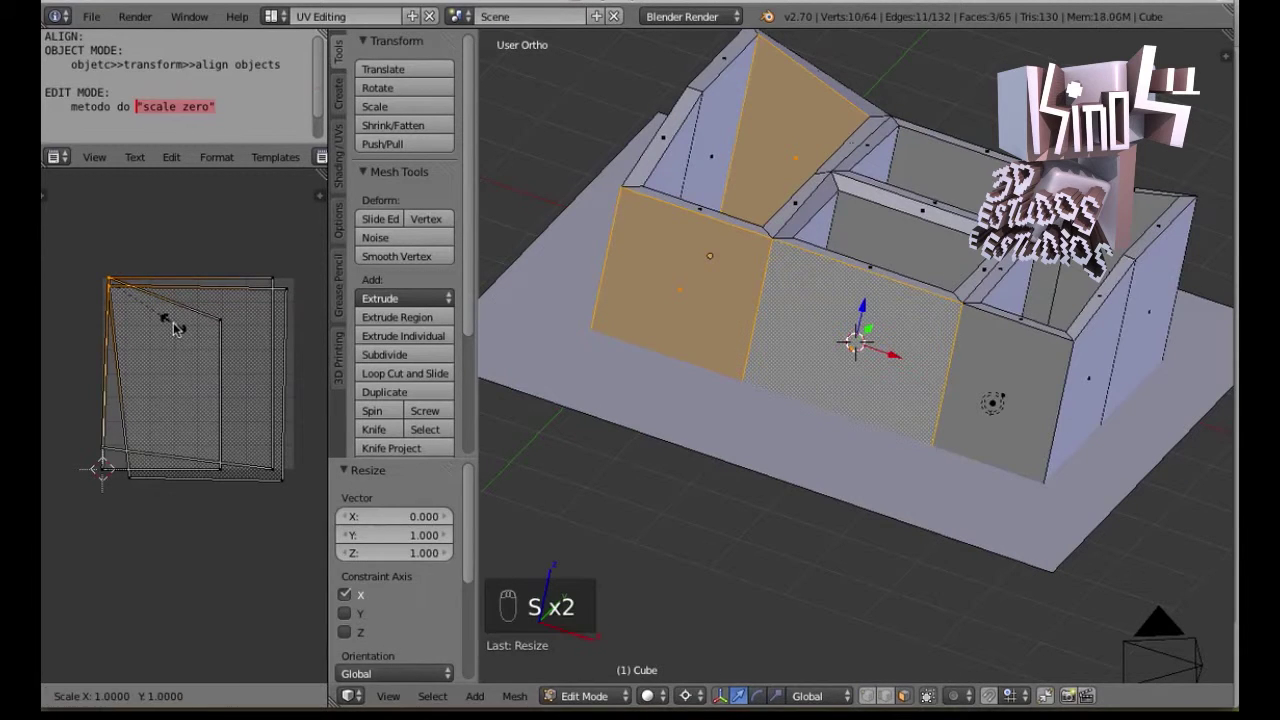
pyautogui.write('y0')
pyautogui.click(165, 320)
# Select the three upper-right UV corners and align them to one point by scaling to 0 along X and Y
pyautogui.press('a')
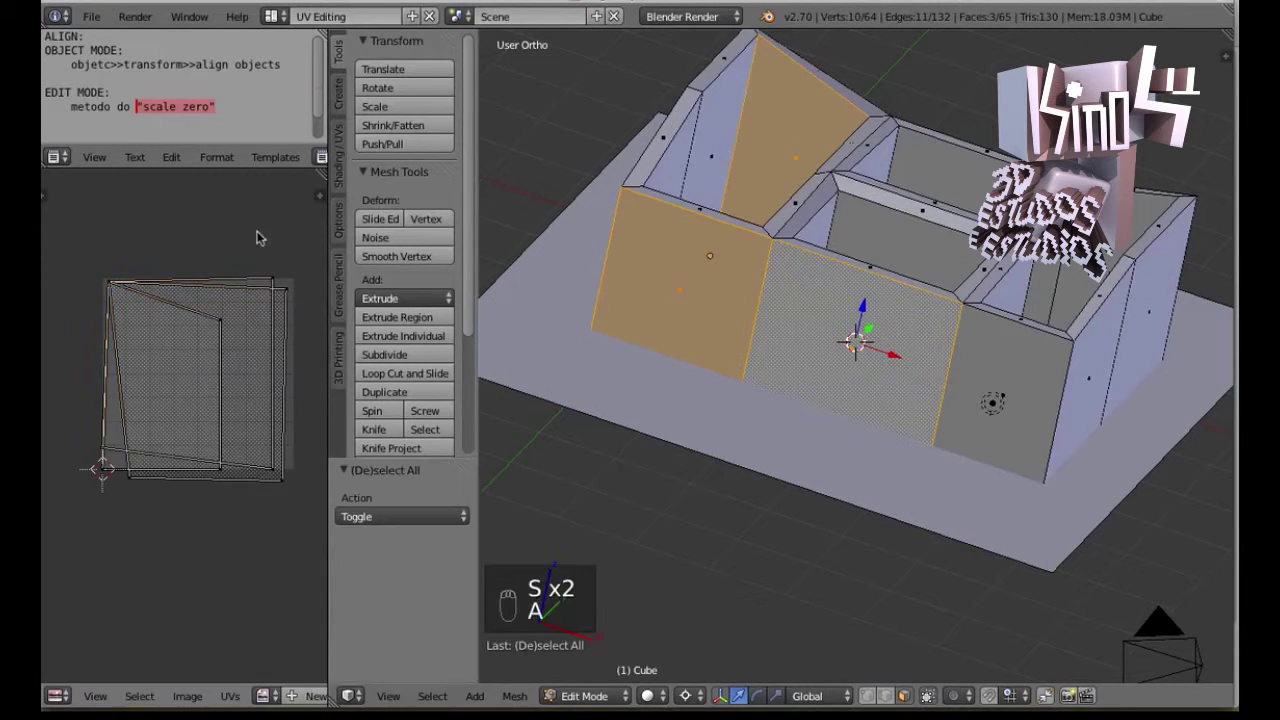
pyautogui.moveTo(250, 236)
pyautogui.keyDown('ctrl'); pyautogui.mouseDown()
pyautogui.moveTo(217, 326)
pyautogui.moveTo(300, 273)
pyautogui.moveTo(240, 231)
pyautogui.moveTo(283, 309)
pyautogui.mouseUp(); pyautogui.keyUp('ctrl')
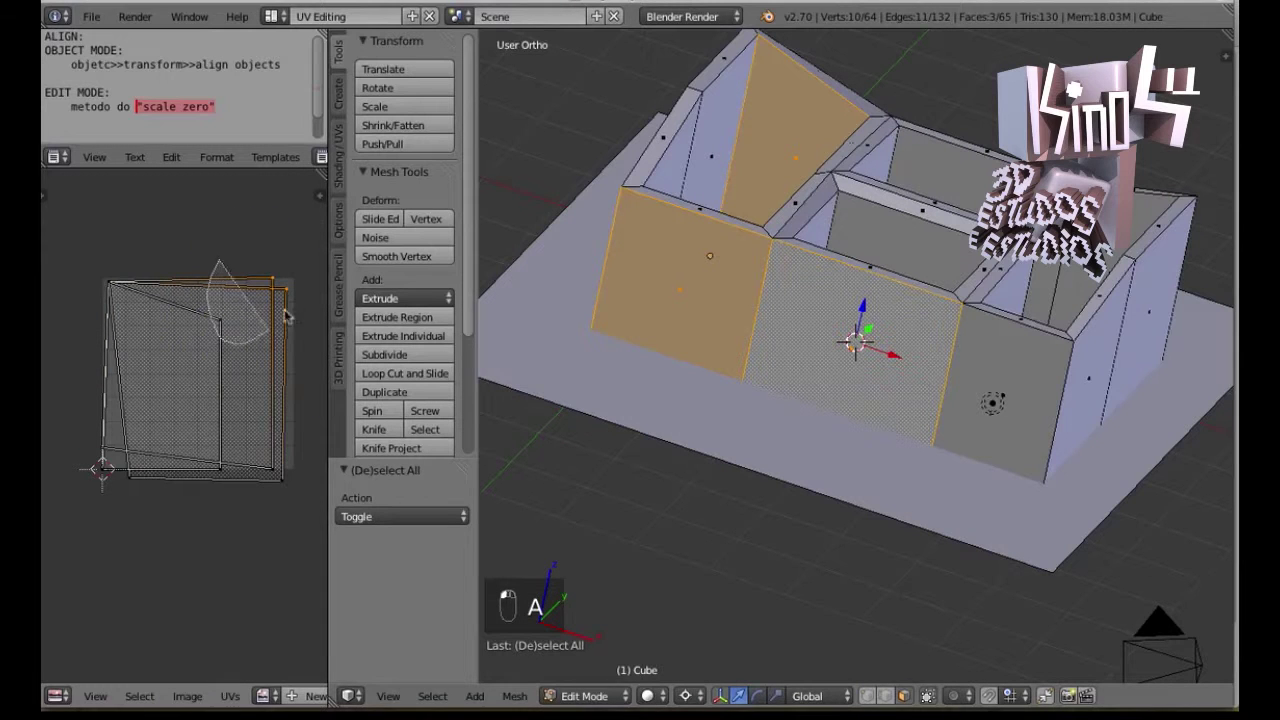
pyautogui.write('sx0')
pyautogui.click(298, 356)
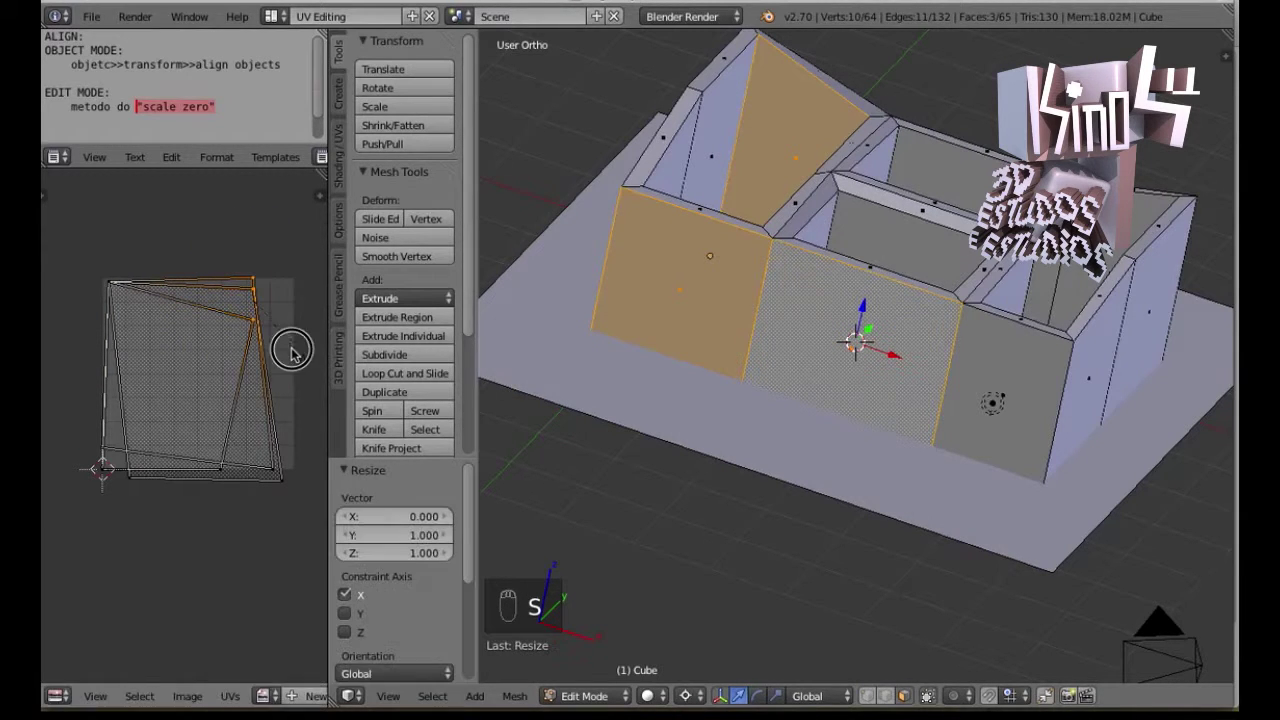
pyautogui.write('sy0')
pyautogui.click(276, 372)
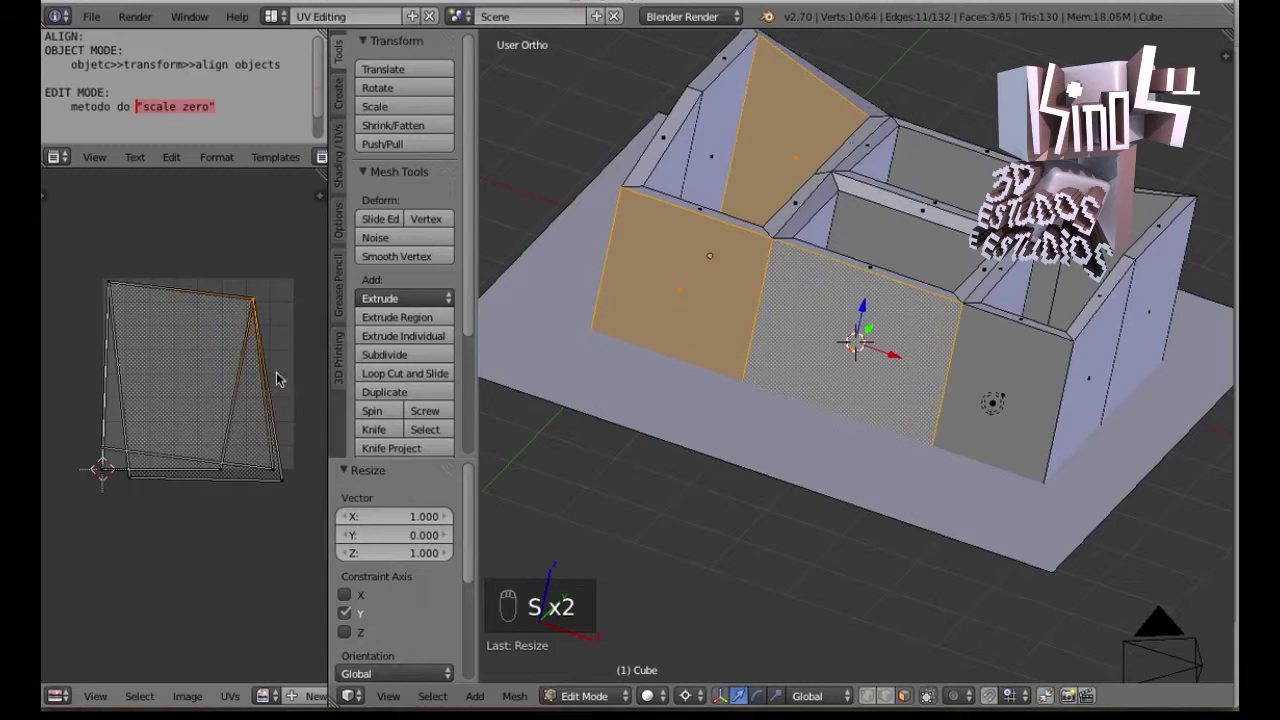
# Select the lower-left UV corners and collapse them onto one point by scaling to 0 along X and Y
pyautogui.press('a')
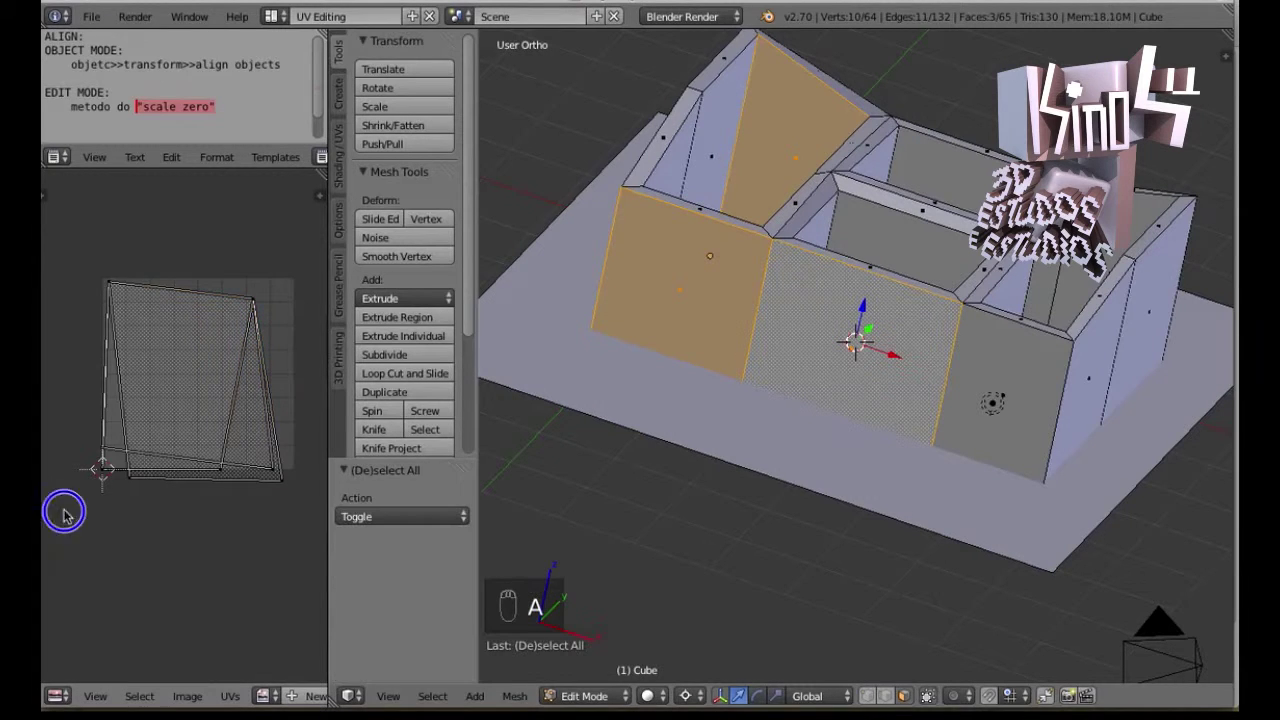
pyautogui.moveTo(63, 509)
pyautogui.keyDown('ctrl'); pyautogui.mouseDown()
pyautogui.moveTo(126, 523)
pyautogui.moveTo(146, 500)
pyautogui.mouseUp(); pyautogui.keyUp('ctrl')
pyautogui.write('s')
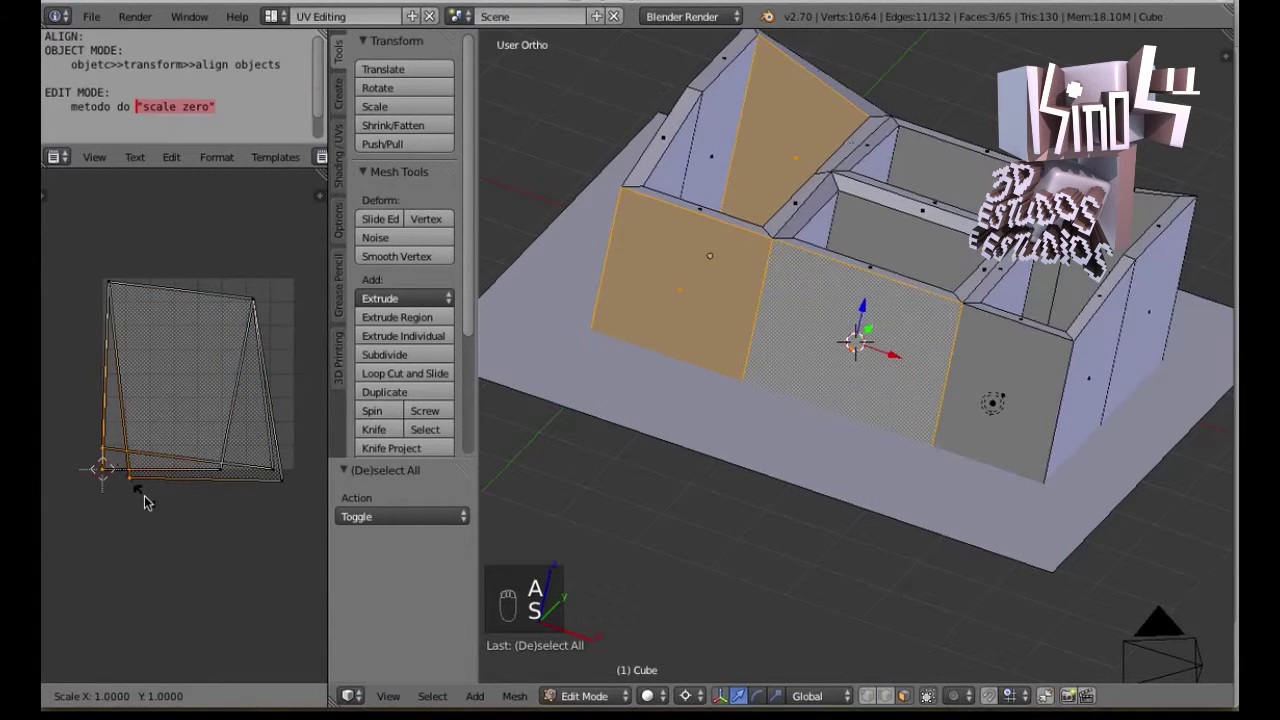
pyautogui.write('x0')
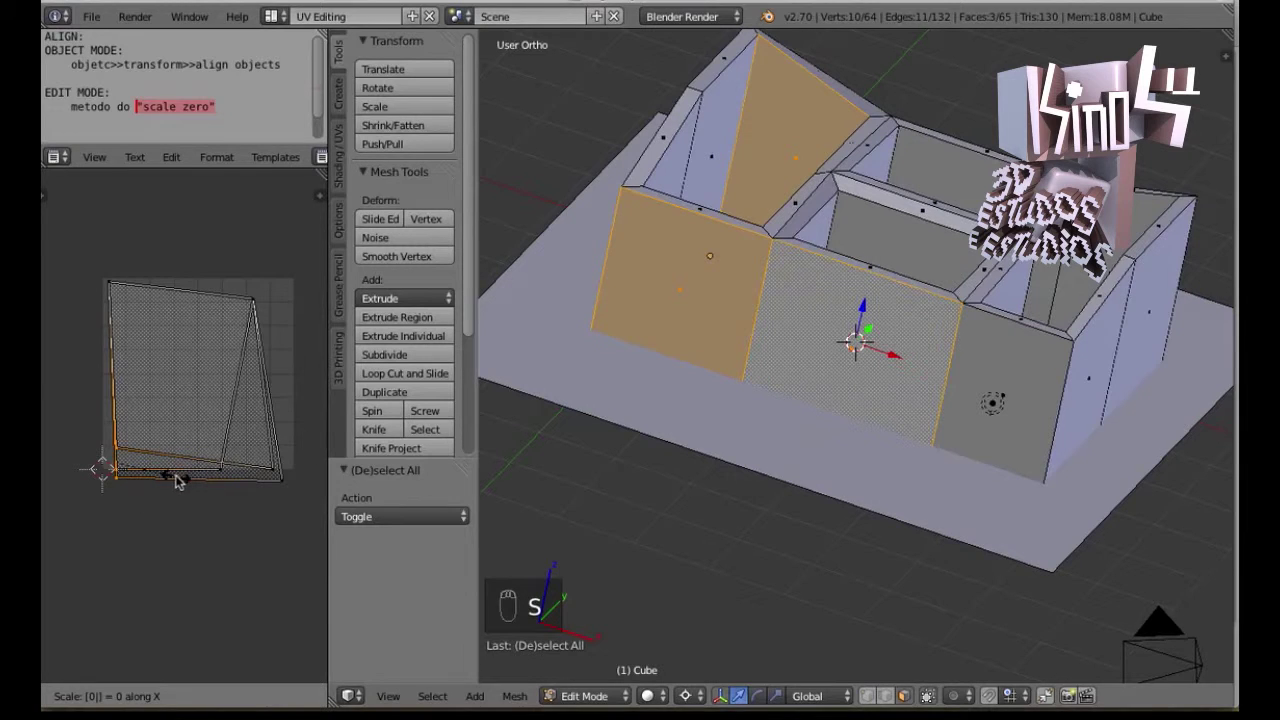
pyautogui.click(178, 482)
pyautogui.write('sy0')
pyautogui.click(183, 498)
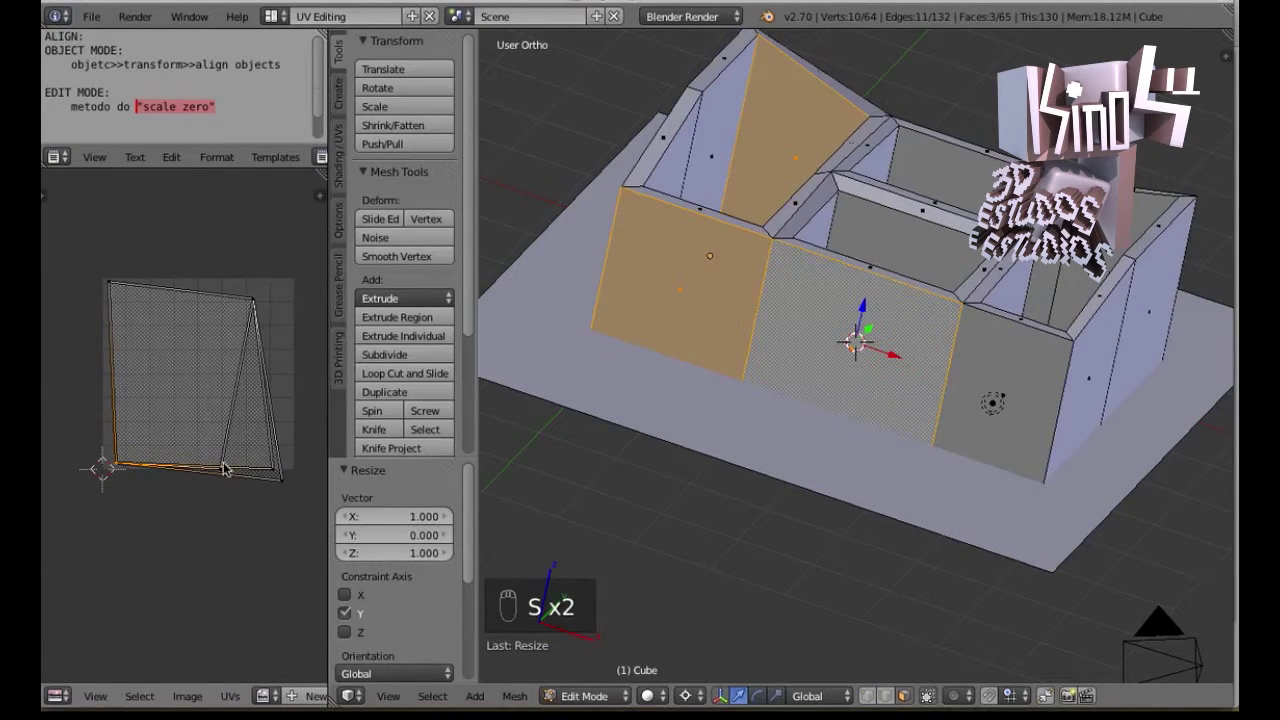
# Select the lower-right UV corners and collapse them onto one point by scaling to 0 along Y and X
pyautogui.press('a')
pyautogui.moveTo(190, 515)
pyautogui.keyDown('ctrl'); pyautogui.mouseDown()
pyautogui.moveTo(266, 429)
pyautogui.moveTo(282, 458)
pyautogui.mouseUp(); pyautogui.keyUp('ctrl')
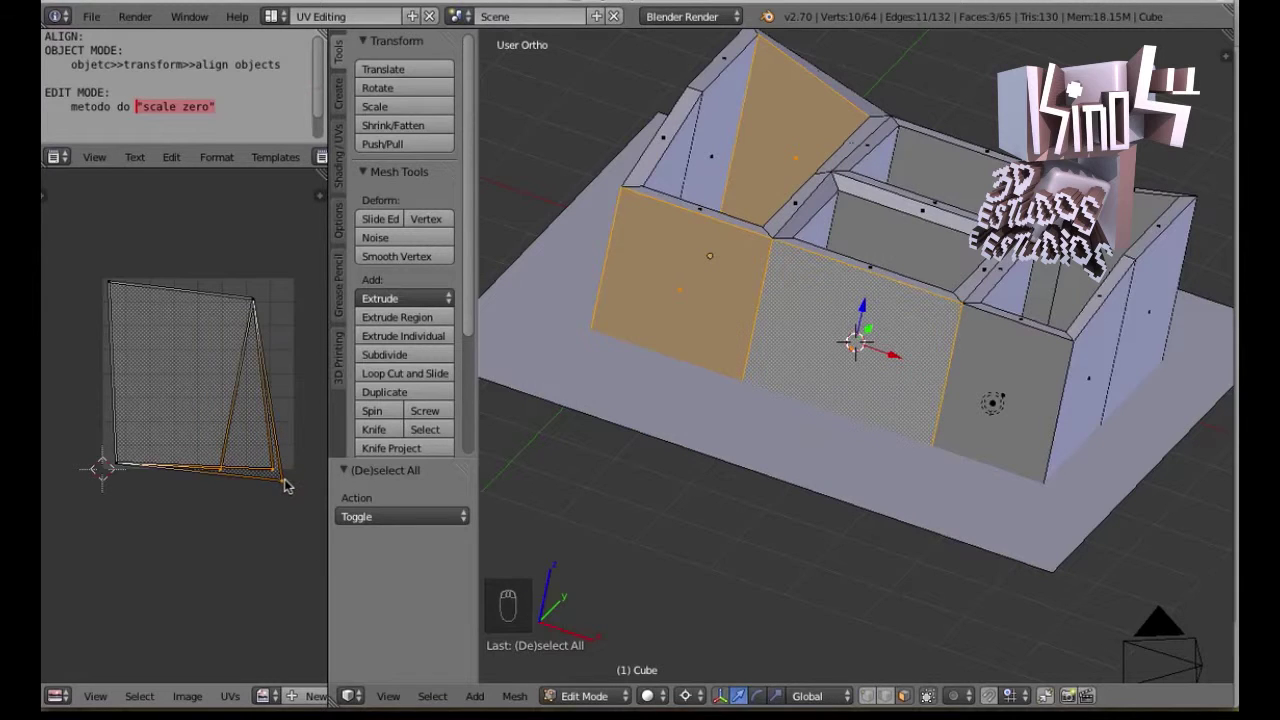
pyautogui.write('sy0')
pyautogui.click(277, 482)
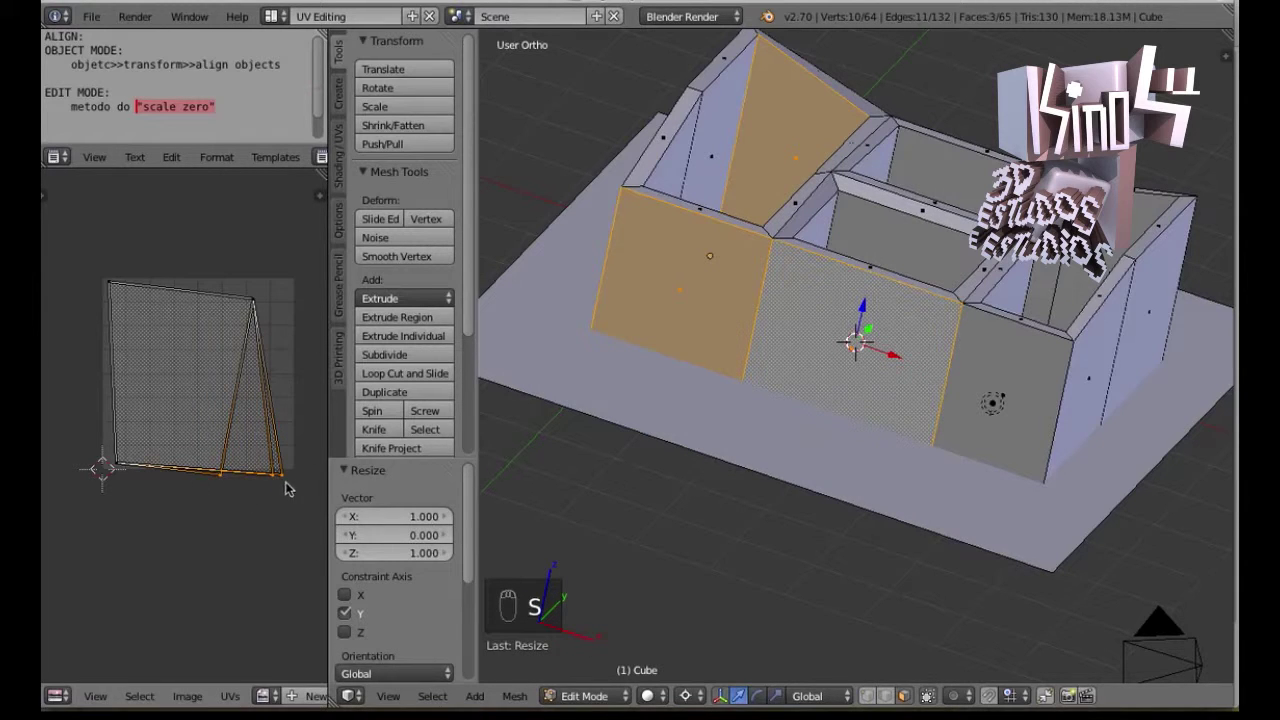
pyautogui.write('sx0')
pyautogui.click(292, 511)
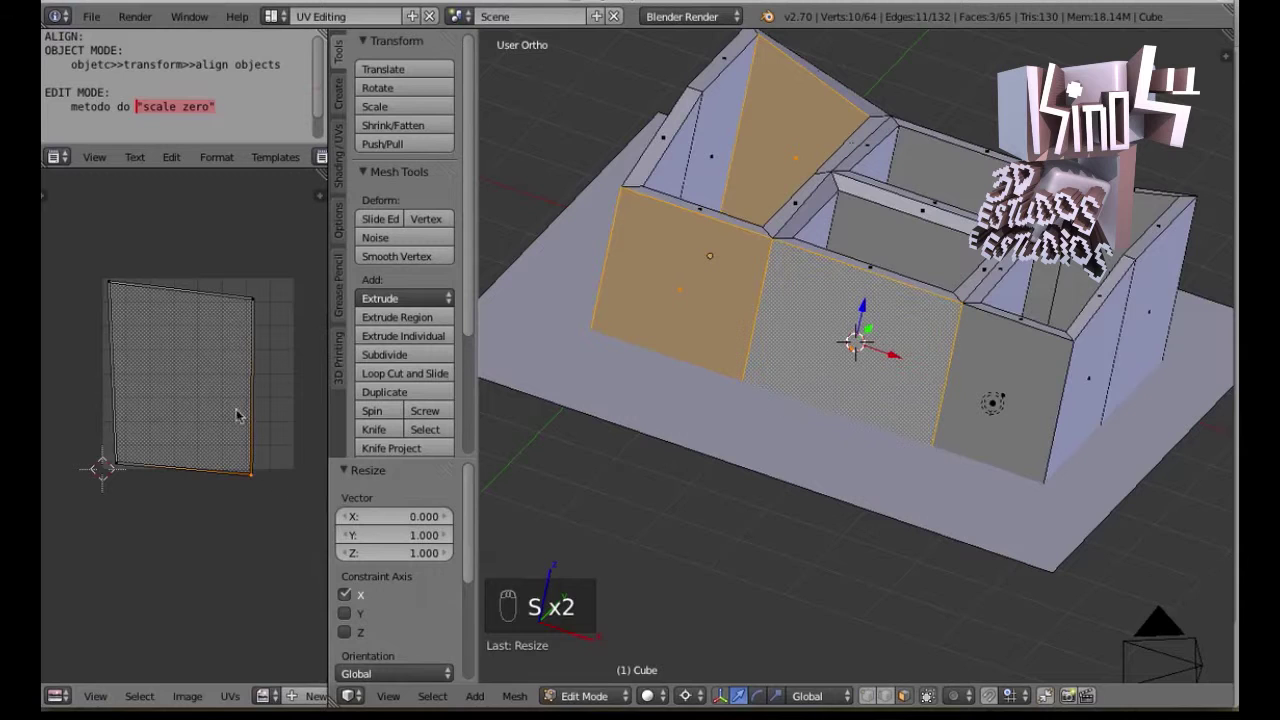
# Try moving single UV vertices at the lower-right and upper-right corners, cancelling both moves
pyautogui.moveTo(251, 475); pyautogui.dragTo(205, 448, button='right')
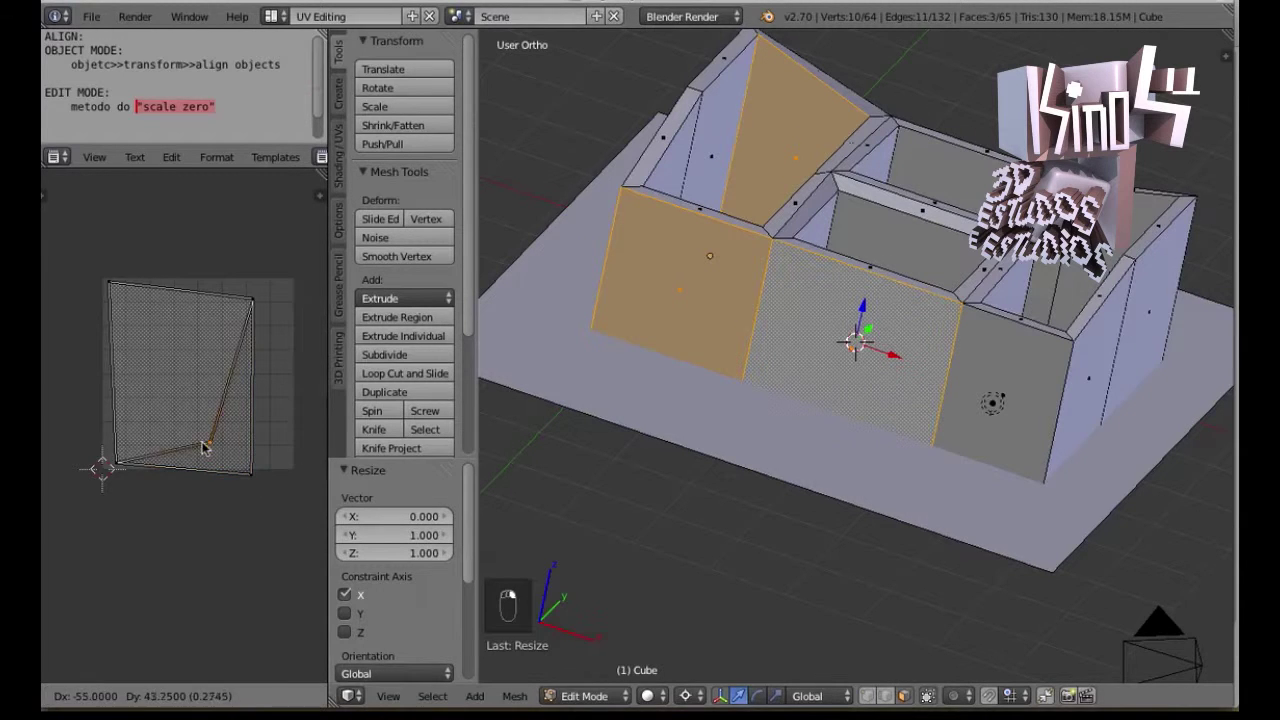
pyautogui.rightClick(210, 443)
pyautogui.moveTo(248, 303); pyautogui.dragTo(209, 366, button='right')
pyautogui.rightClick(192, 276)
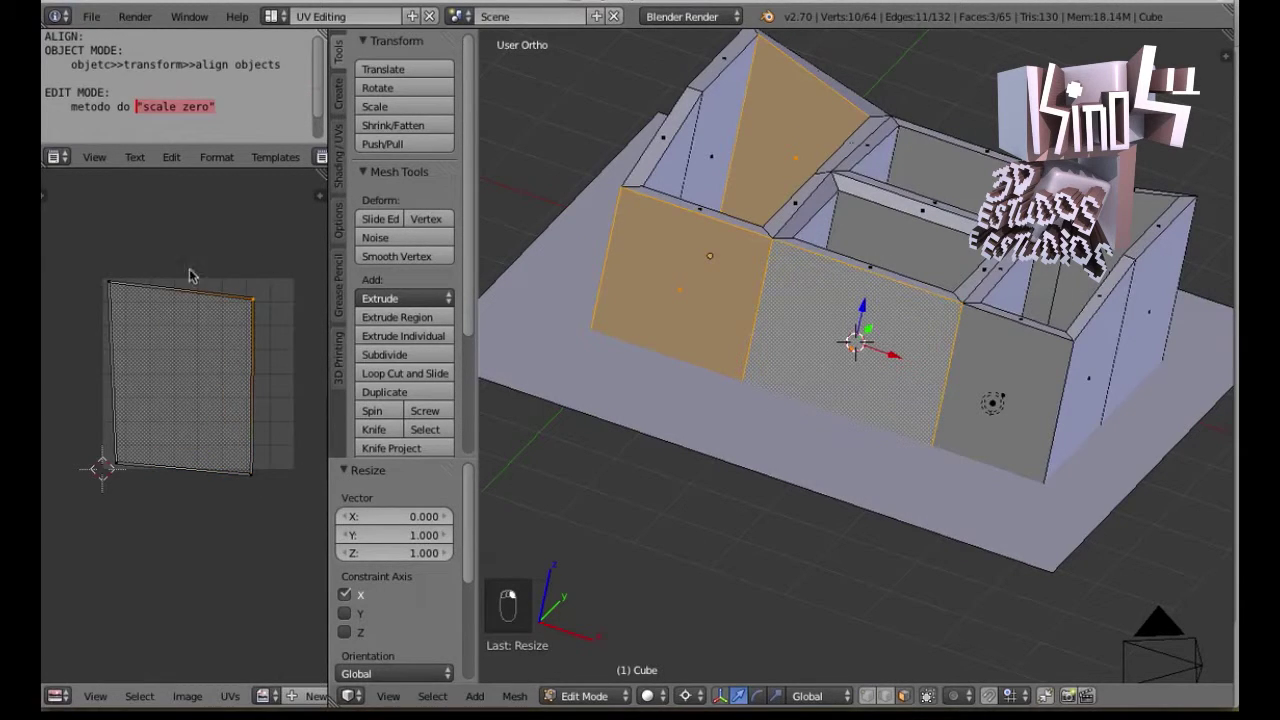
# Select the two upper UV corners and align them horizontally by scaling to 0 along Y
pyautogui.press('a')
pyautogui.moveTo(117, 234); pyautogui.dragTo(271, 297, button='right')
pyautogui.rightClick(325, 380)
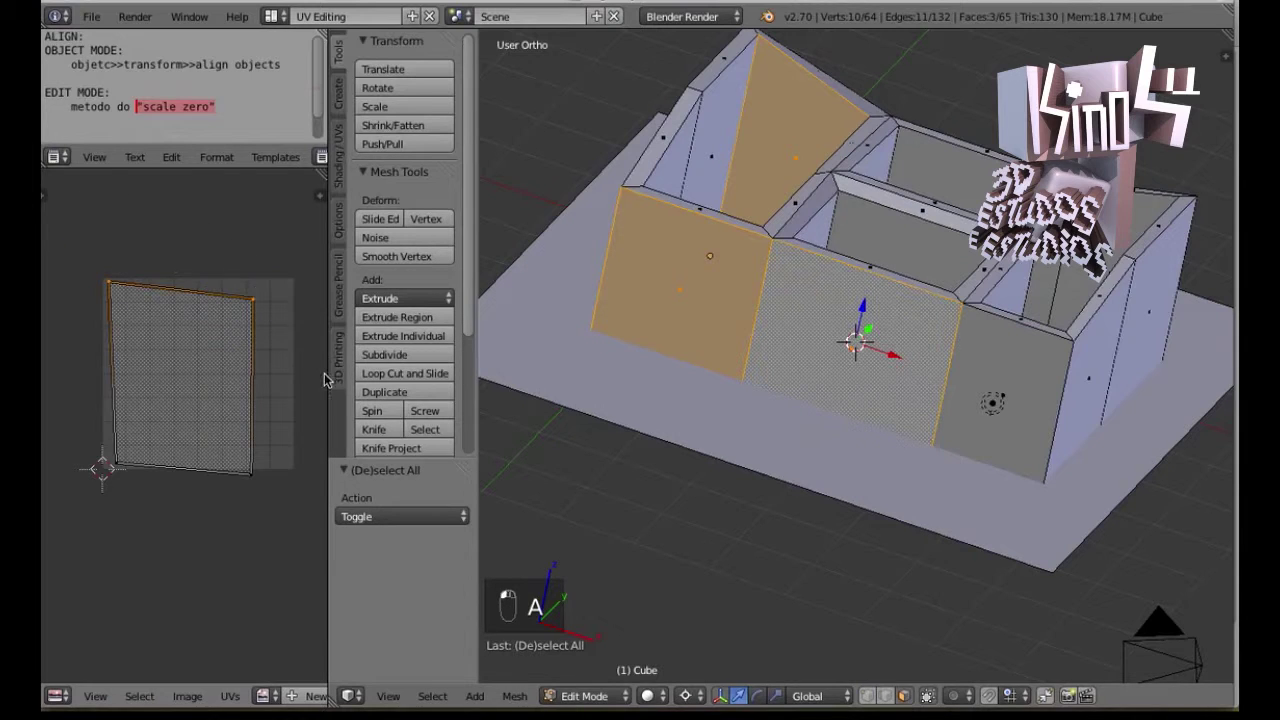
pyautogui.press('s')
pyautogui.press('0')
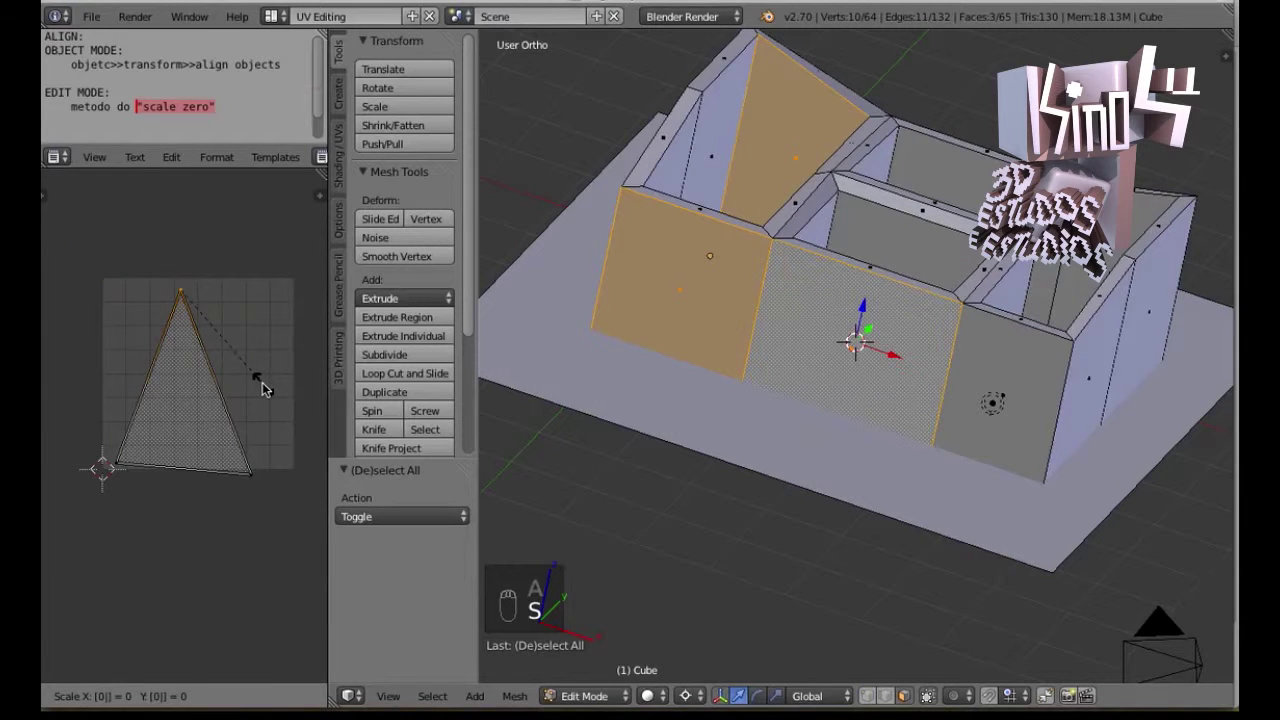
pyautogui.press('y')
pyautogui.press('Return')
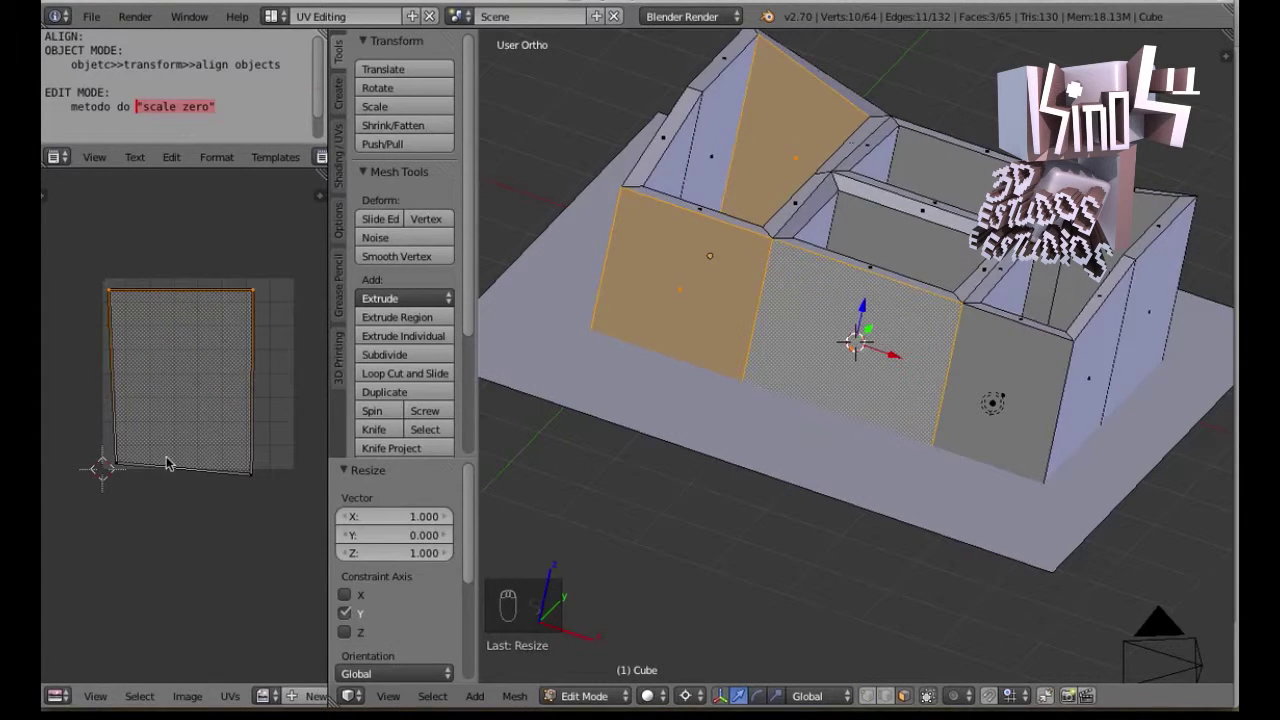
# Select the two lower UV corners and align them horizontally by scaling to 0 along Y
pyautogui.press('a')
pyautogui.keyDown('ctrl'); pyautogui.moveTo(137, 420); pyautogui.dragTo(253, 441); pyautogui.keyUp('ctrl')
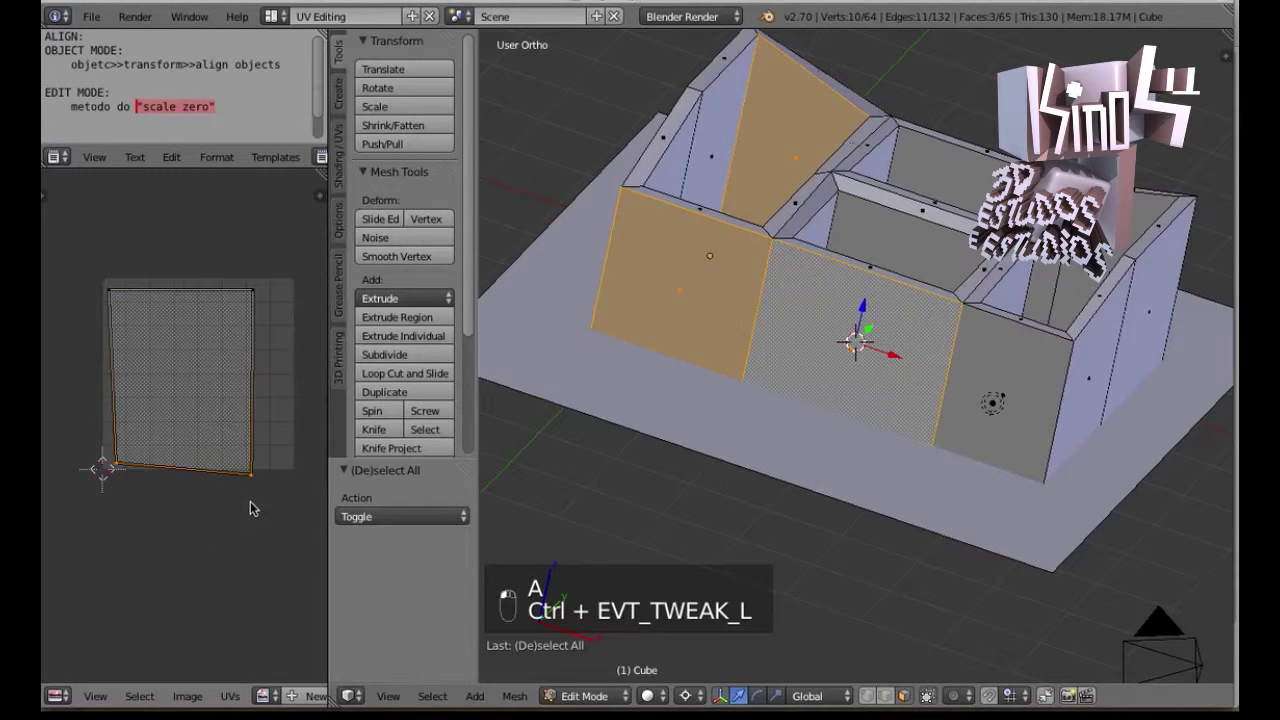
pyautogui.press('s')
pyautogui.press('y')
pyautogui.press('0')
pyautogui.press('Return')
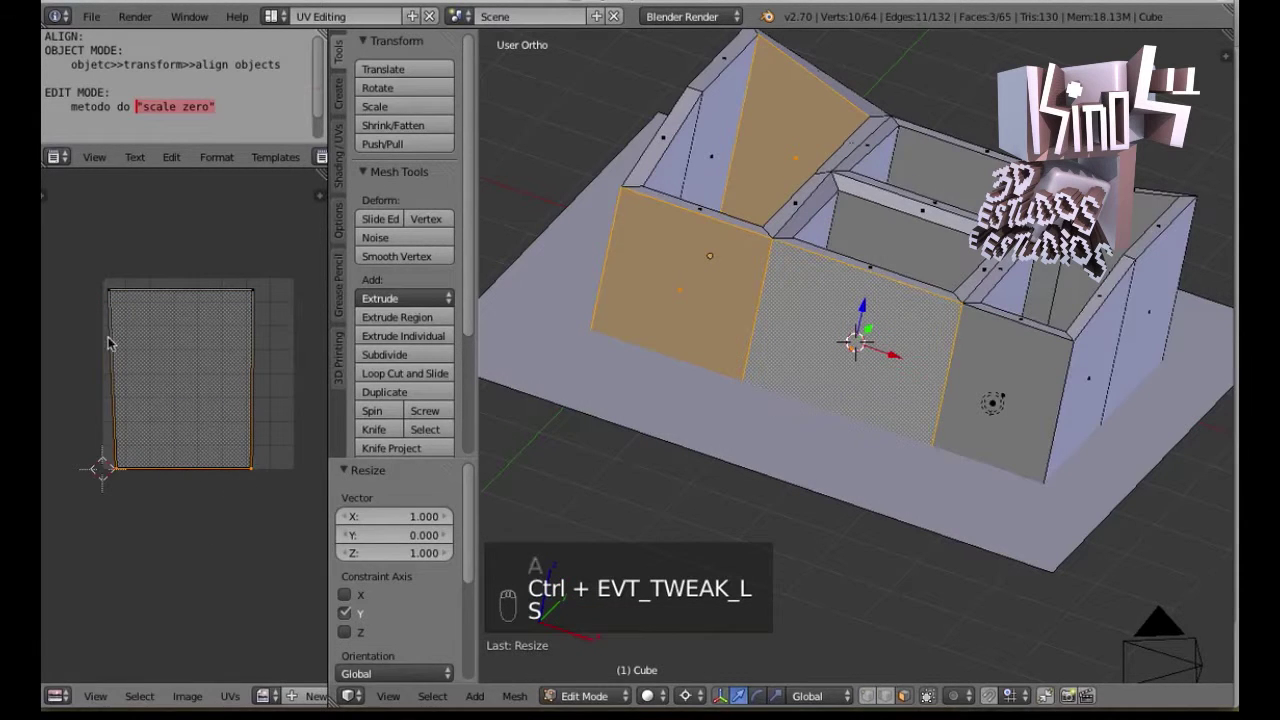
# Select the left-hand UV corners and align them vertically by scaling to 0 along X
pyautogui.press('a')
pyautogui.keyDown('ctrl'); pyautogui.moveTo(77, 314); pyautogui.dragTo(102, 528); pyautogui.keyUp('ctrl')
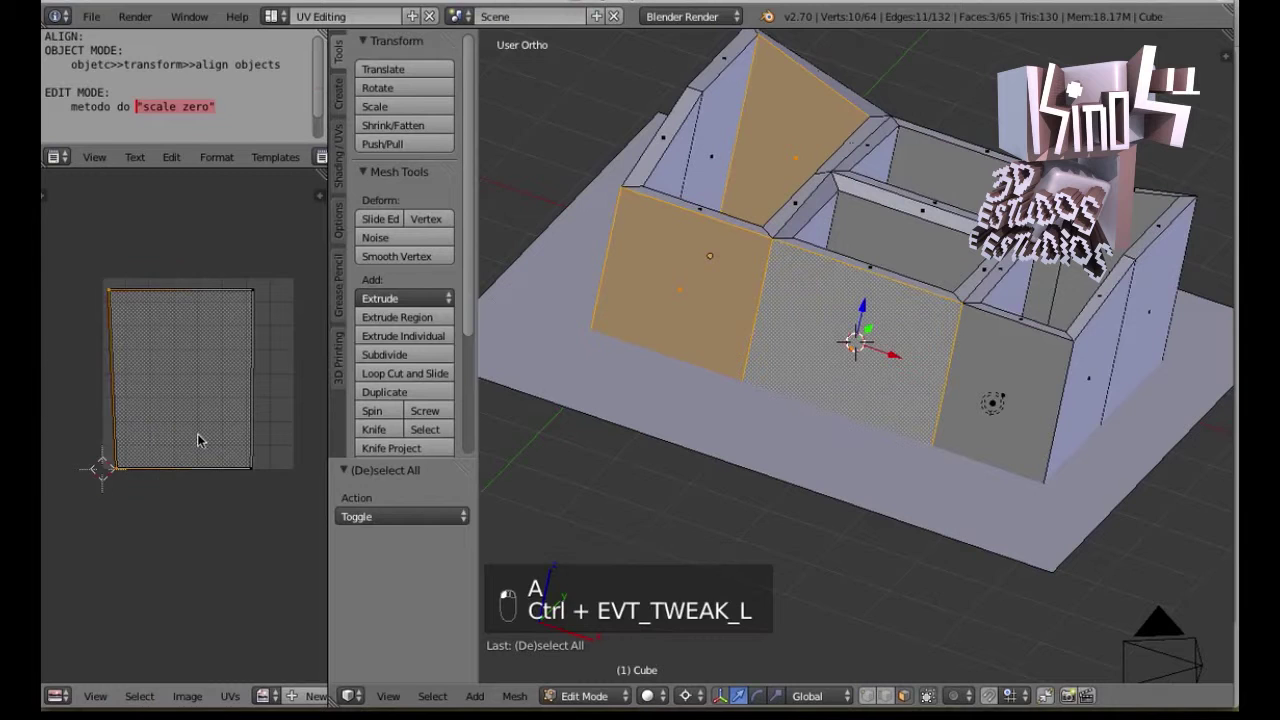
pyautogui.press('s')
pyautogui.press('x')
pyautogui.press('0')
pyautogui.press('Return')
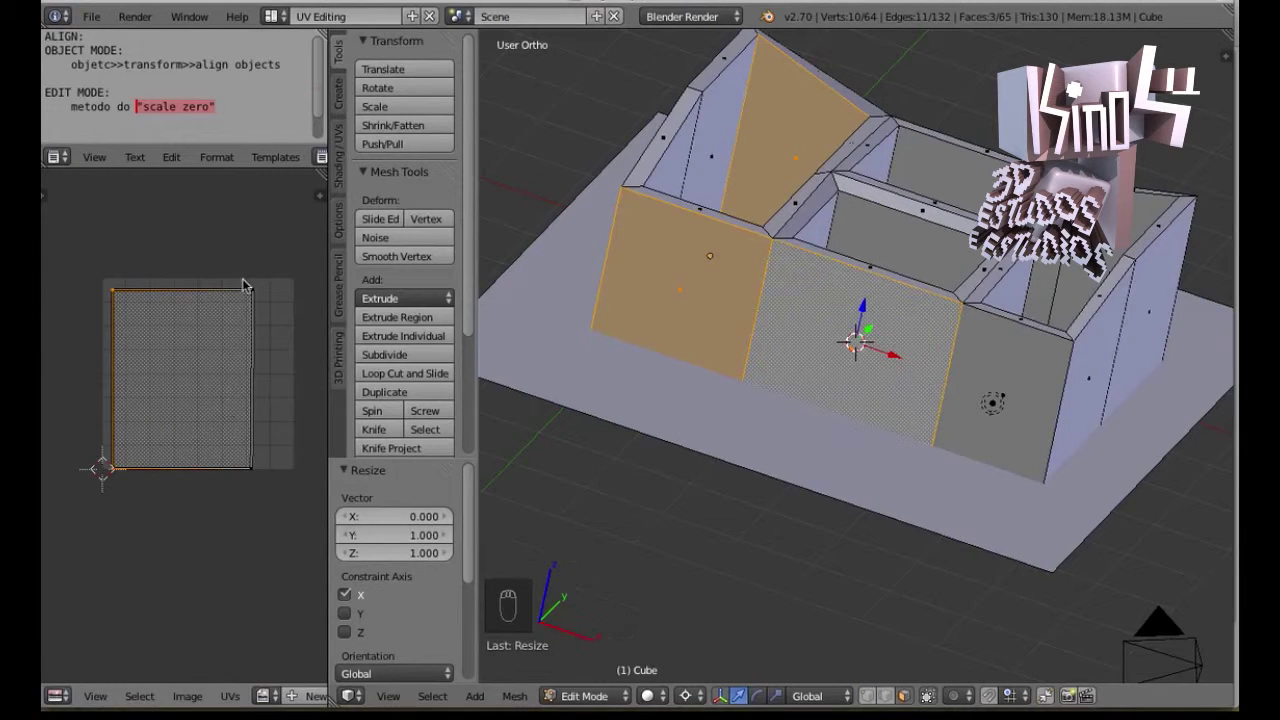
# Select the right-hand UV corners and align them vertically by scaling to 0 along X
pyautogui.press('a')
pyautogui.press('b')
pyautogui.moveTo(225, 268); pyautogui.dragTo(305, 512)
pyautogui.press('s')
pyautogui.press('x')
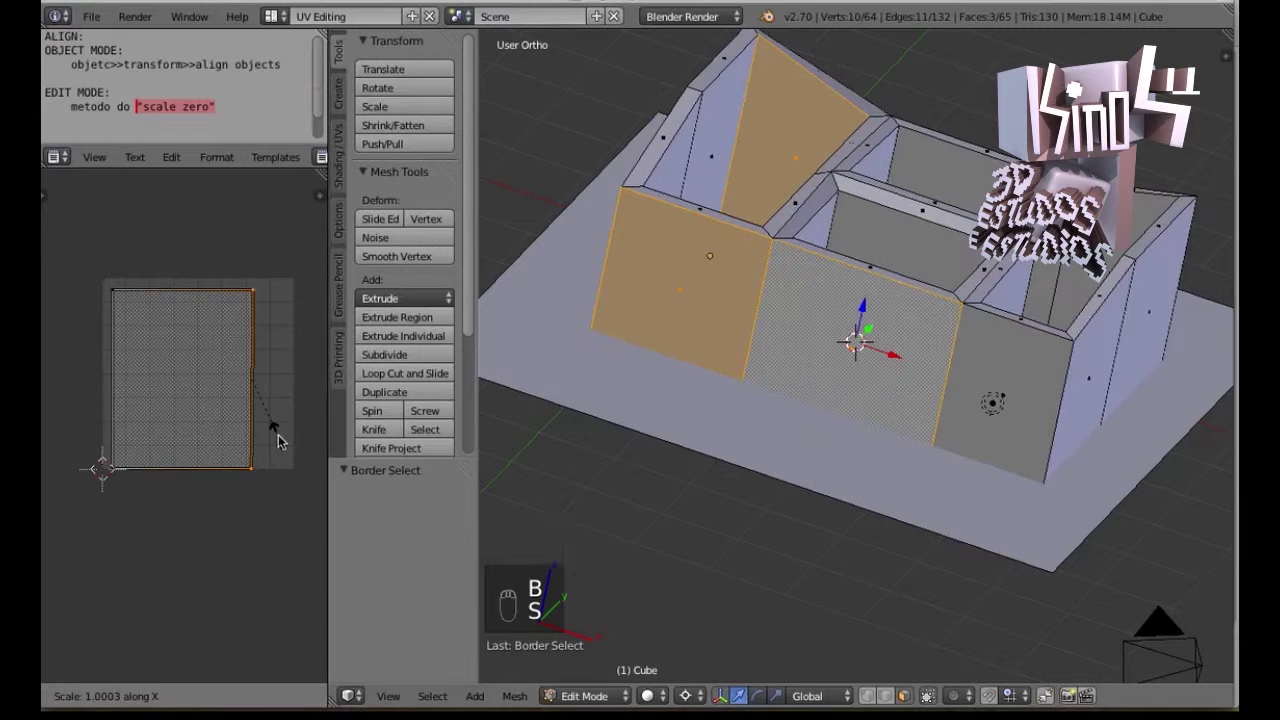
pyautogui.press('0')
pyautogui.press('Return')
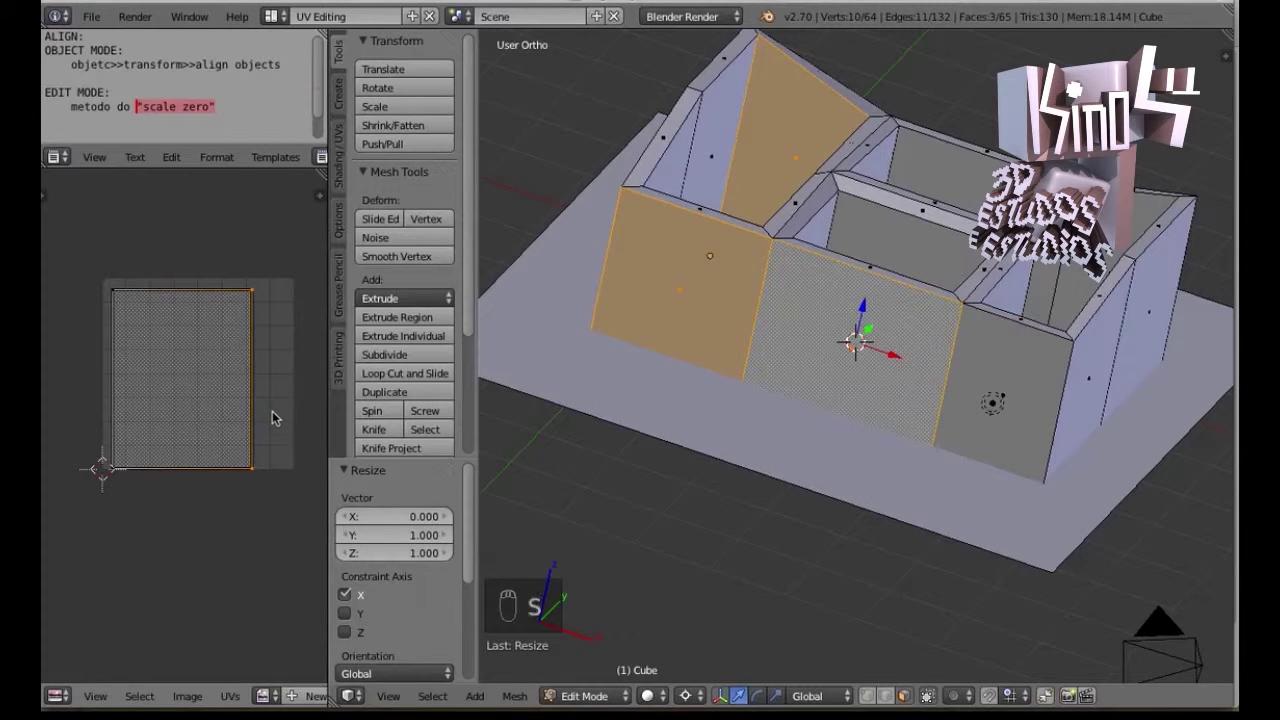
# Move the right UV edge about 0.190 along X and the left UV edge about -0.054 along X to fit the UV bounds
pyautogui.press('g')
pyautogui.press('x')
pyautogui.press('Return')
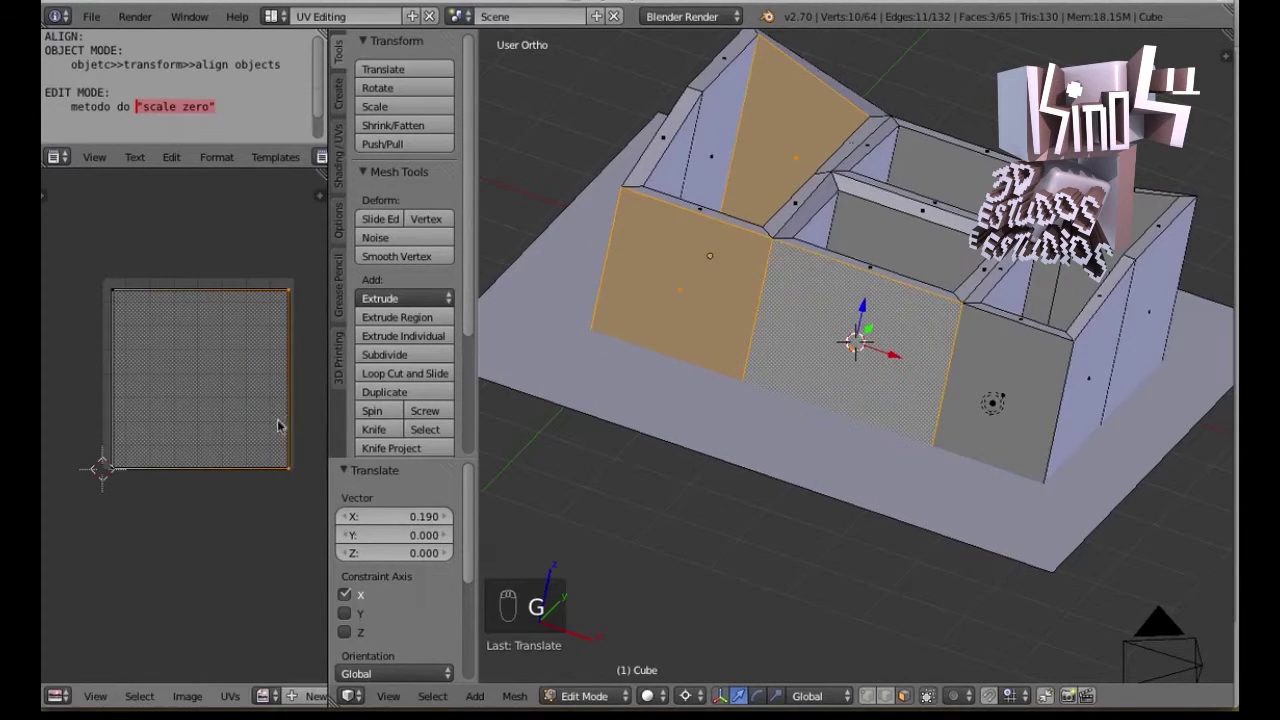
pyautogui.press('a')
pyautogui.moveTo(163, 371)
pyautogui.keyDown('ctrl'); pyautogui.mouseDown()
pyautogui.moveTo(134, 380)
pyautogui.moveTo(200, 383)
pyautogui.mouseUp(); pyautogui.keyUp('ctrl')
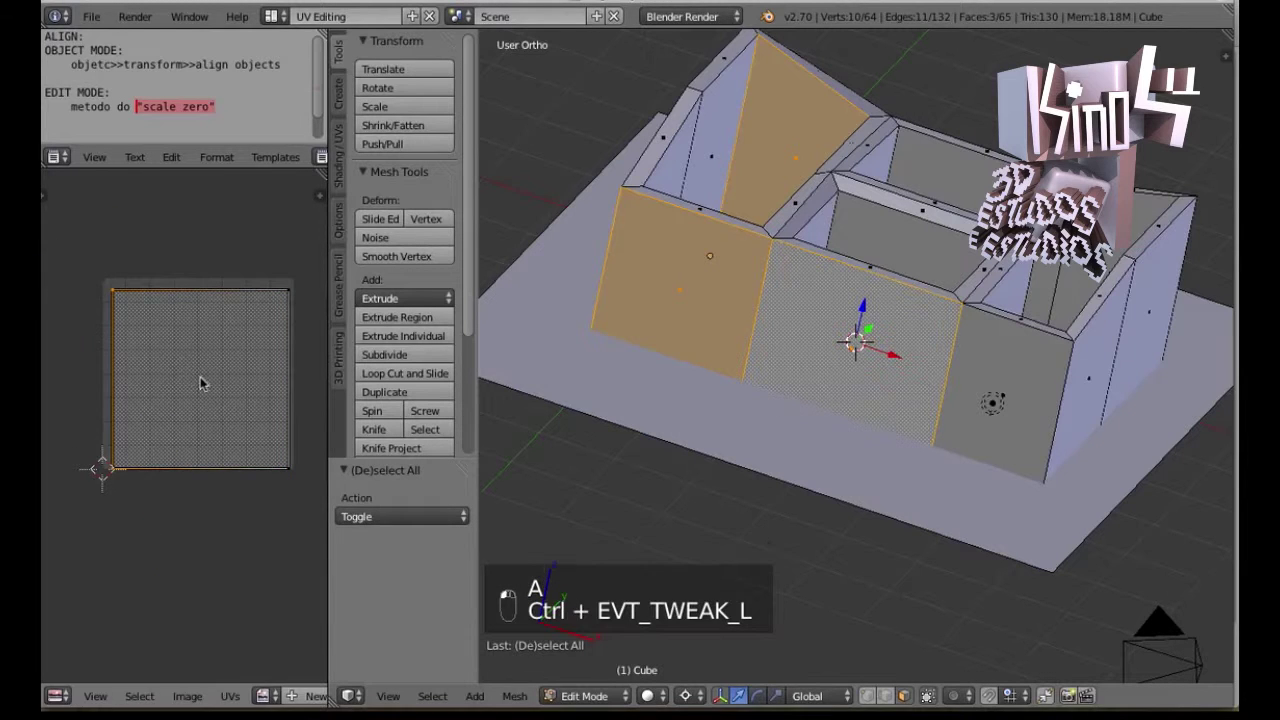
pyautogui.press('g')
pyautogui.press('x')
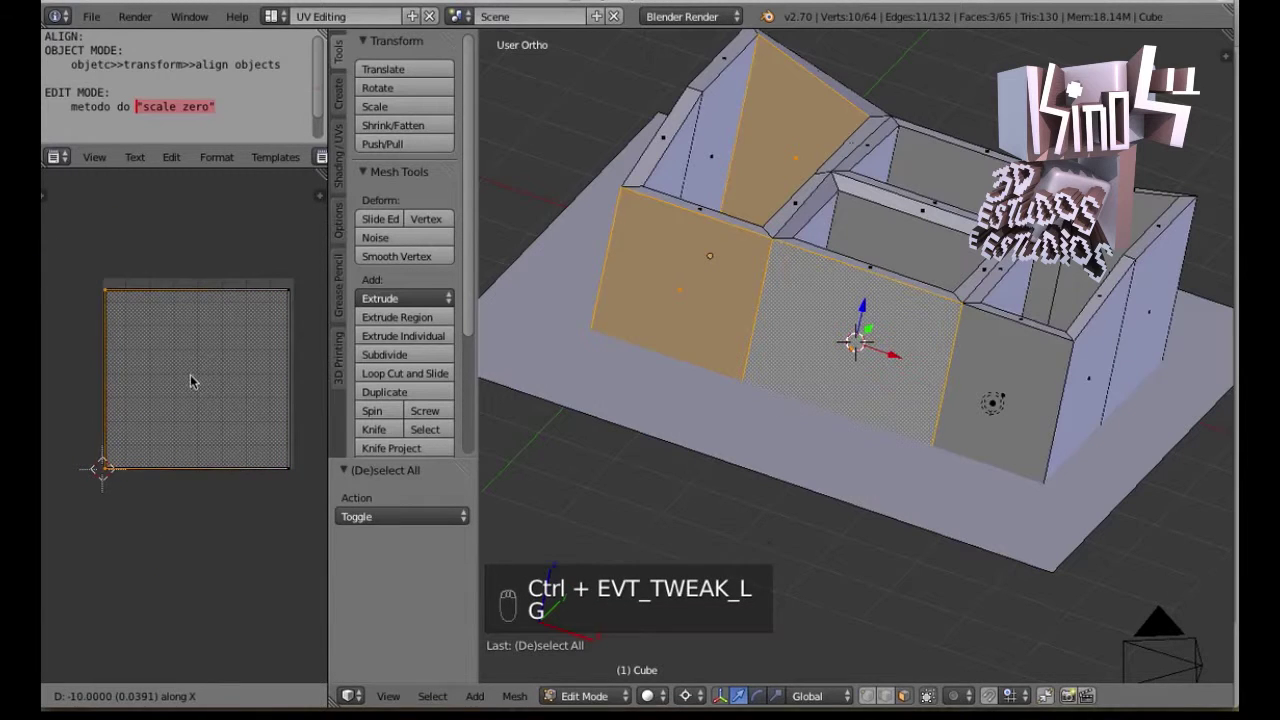
pyautogui.click(190, 381)
# Highlight the "scale zero" line in the notes and select the front middle wall face to show its UVs
pyautogui.click(237, 112)
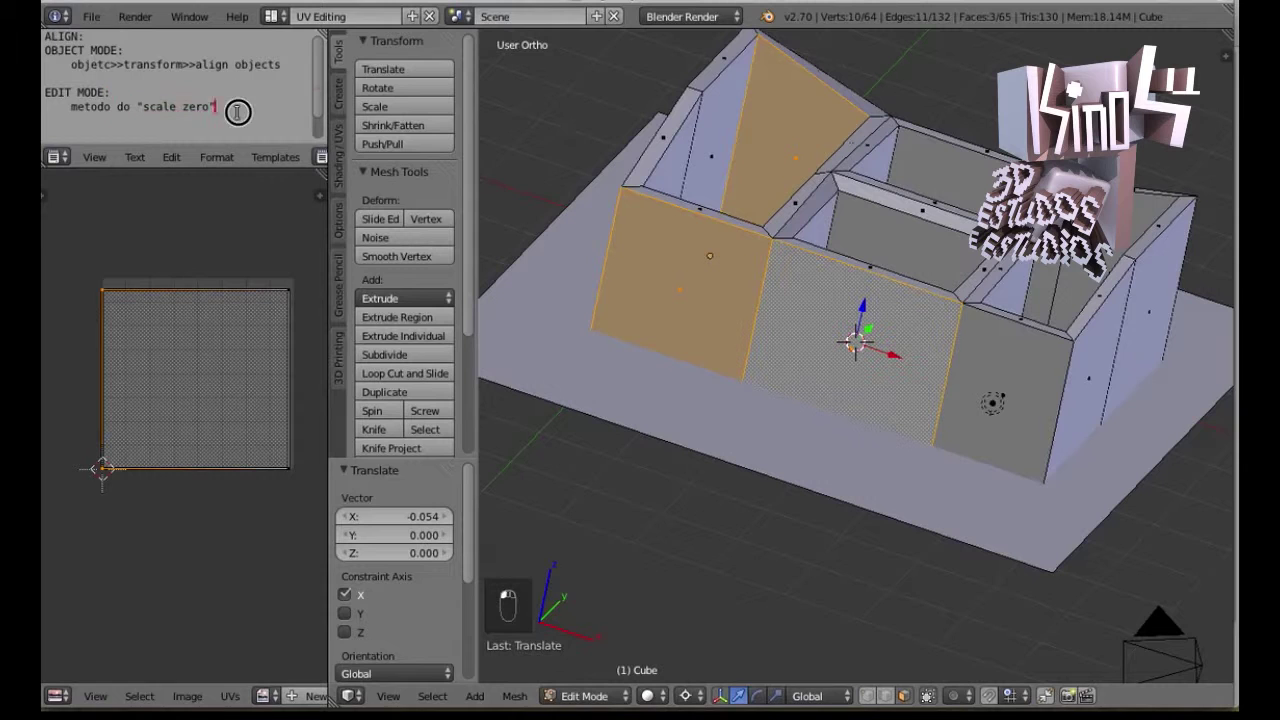
pyautogui.moveTo(237, 108); pyautogui.dragTo(101, 107)
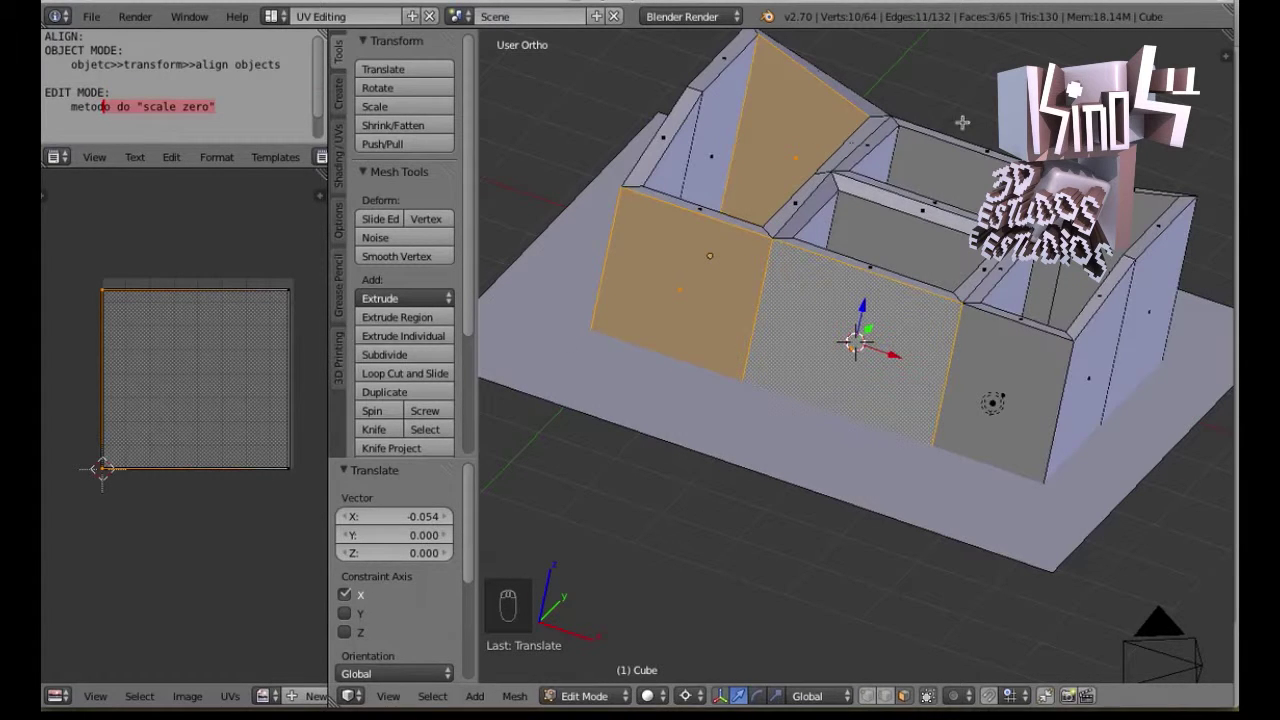
pyautogui.rightClick(906, 252)
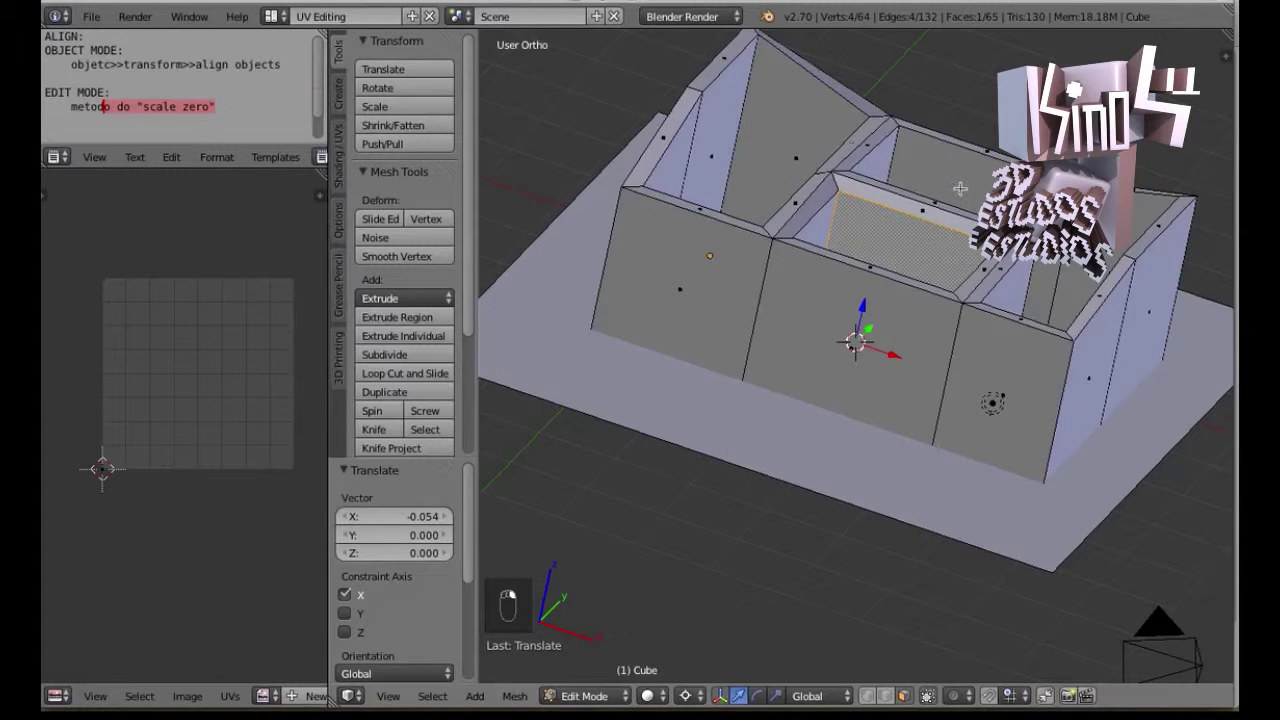
pyautogui.moveTo(959, 188); pyautogui.dragTo(890, 275, button='middle')
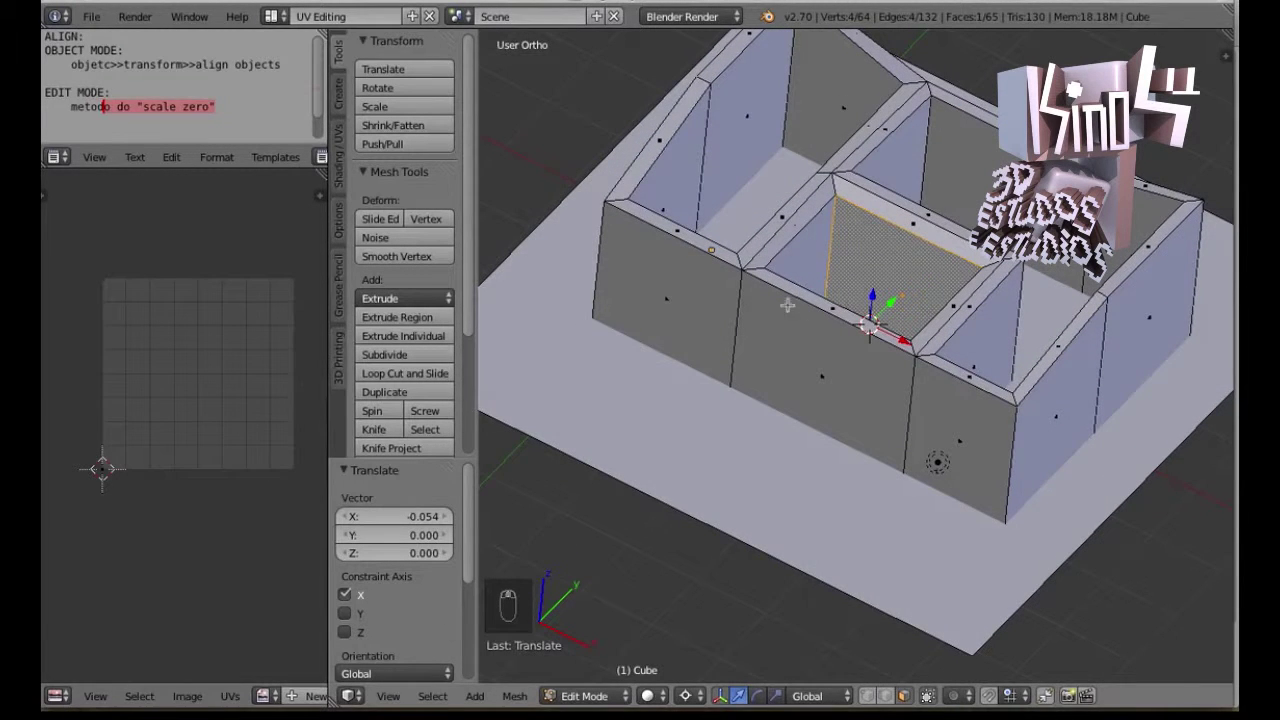
pyautogui.moveTo(788, 306); pyautogui.dragTo(817, 333, button='middle')
pyautogui.rightClick(834, 362)
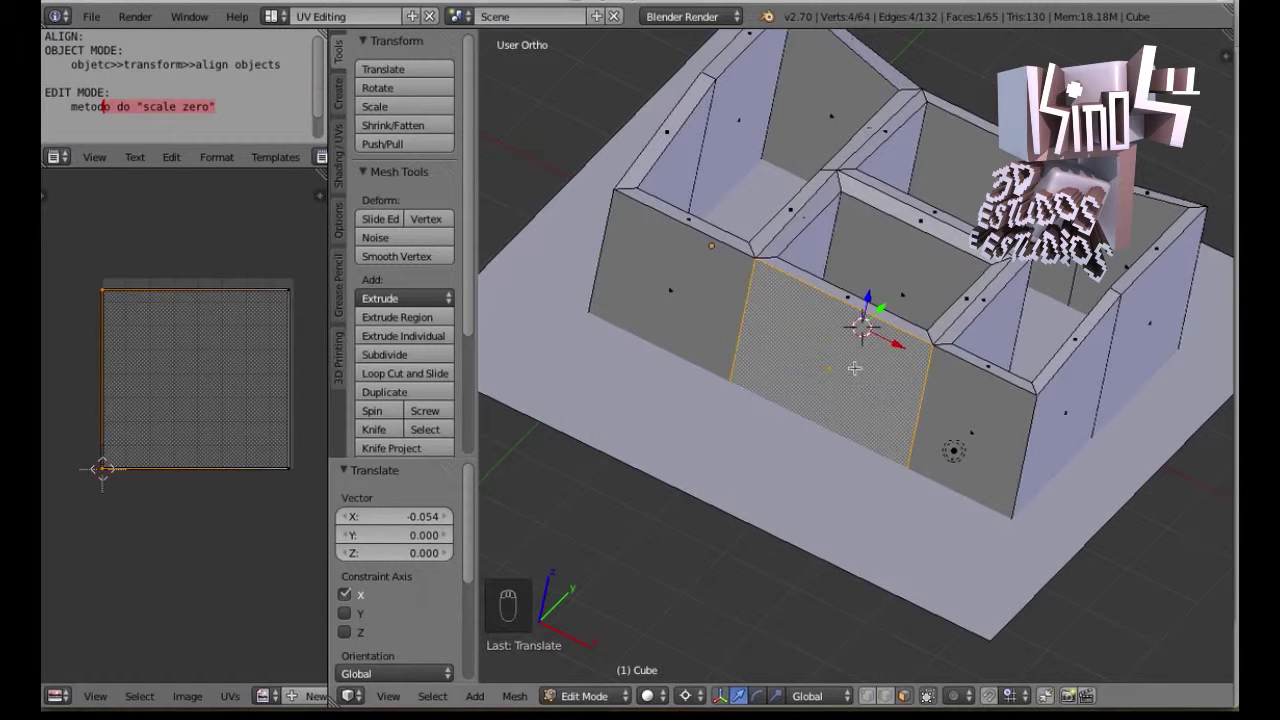
# Select the inner and outer faces of the rear middle wall and unwrap them with the Angle Based method
pyautogui.rightClick(995, 170)
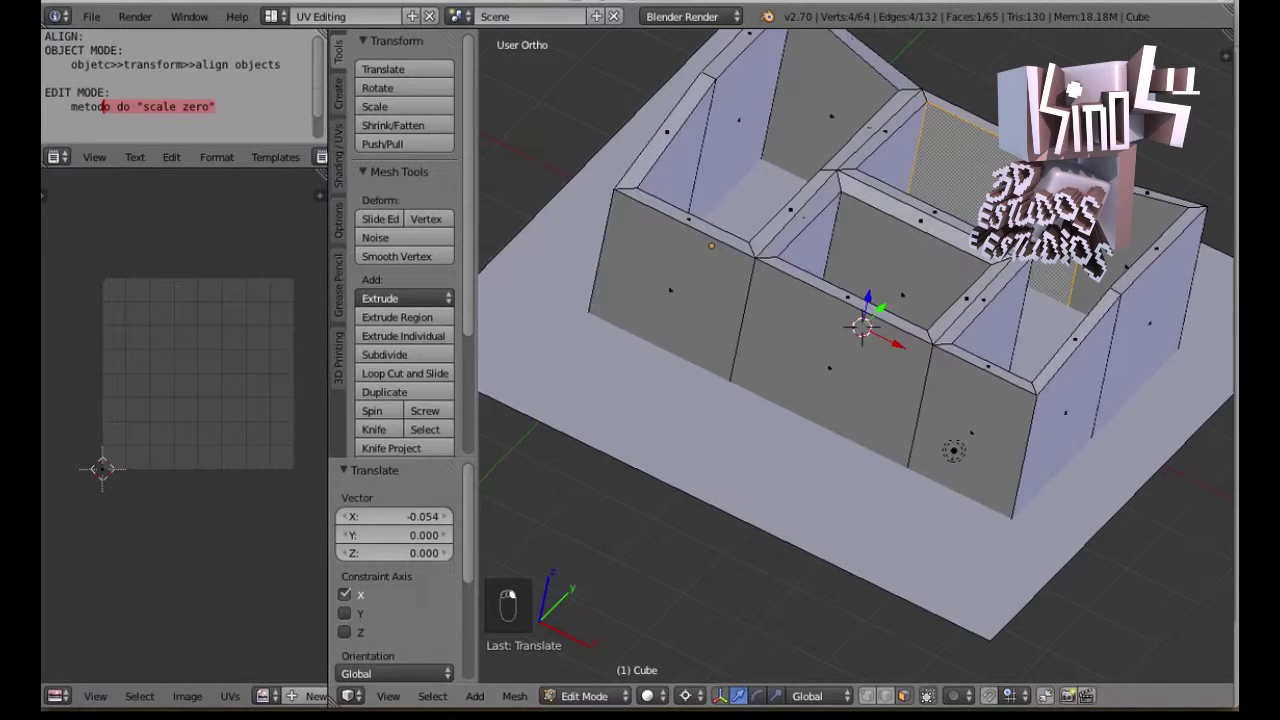
pyautogui.moveTo(953, 450); pyautogui.dragTo(809, 563, button='middle')
pyautogui.press('z')
pyautogui.press('z')
pyautogui.moveTo(897, 337); pyautogui.dragTo(930, 235, button='middle')
pyautogui.keyDown('shift'); pyautogui.rightClick(965, 240); pyautogui.keyUp('shift')
pyautogui.press('z')
pyautogui.press('z')
pyautogui.press('u')
pyautogui.press('u')
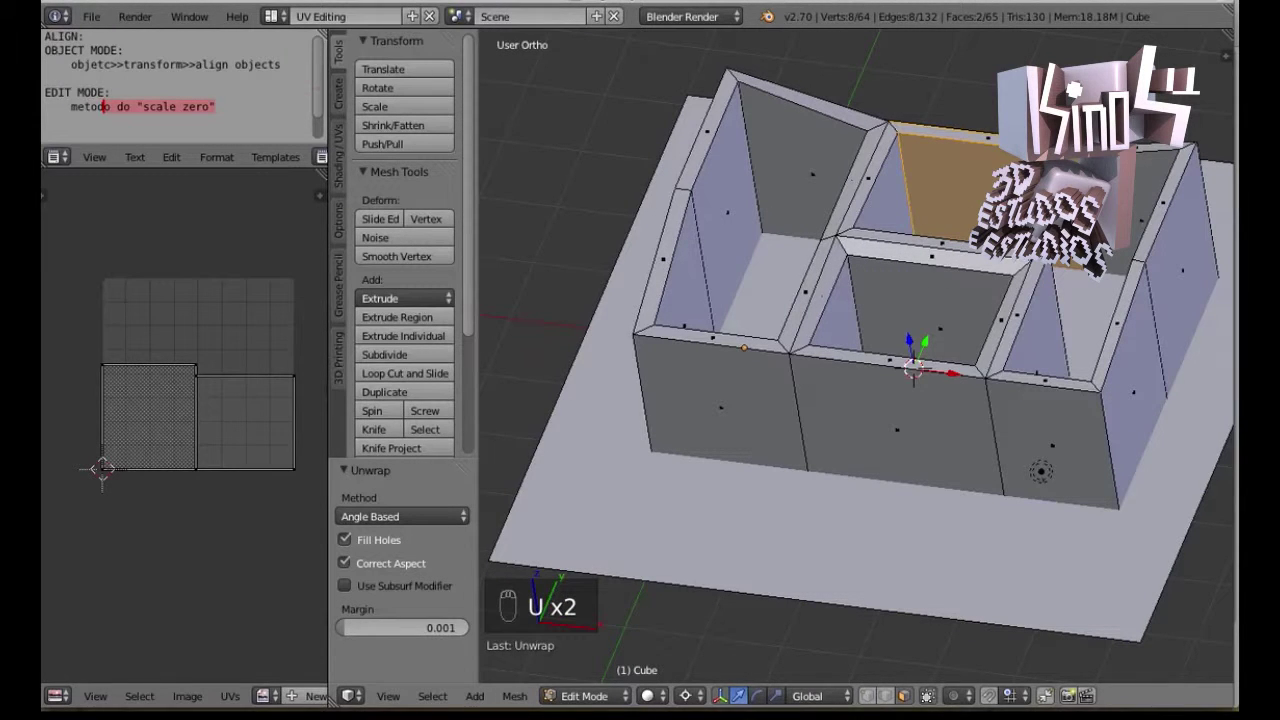
# Reset the UVs of the rear middle wall's inner face and outer face individually
pyautogui.rightClick(952, 187)
pyautogui.press('u')
pyautogui.click(908, 412)
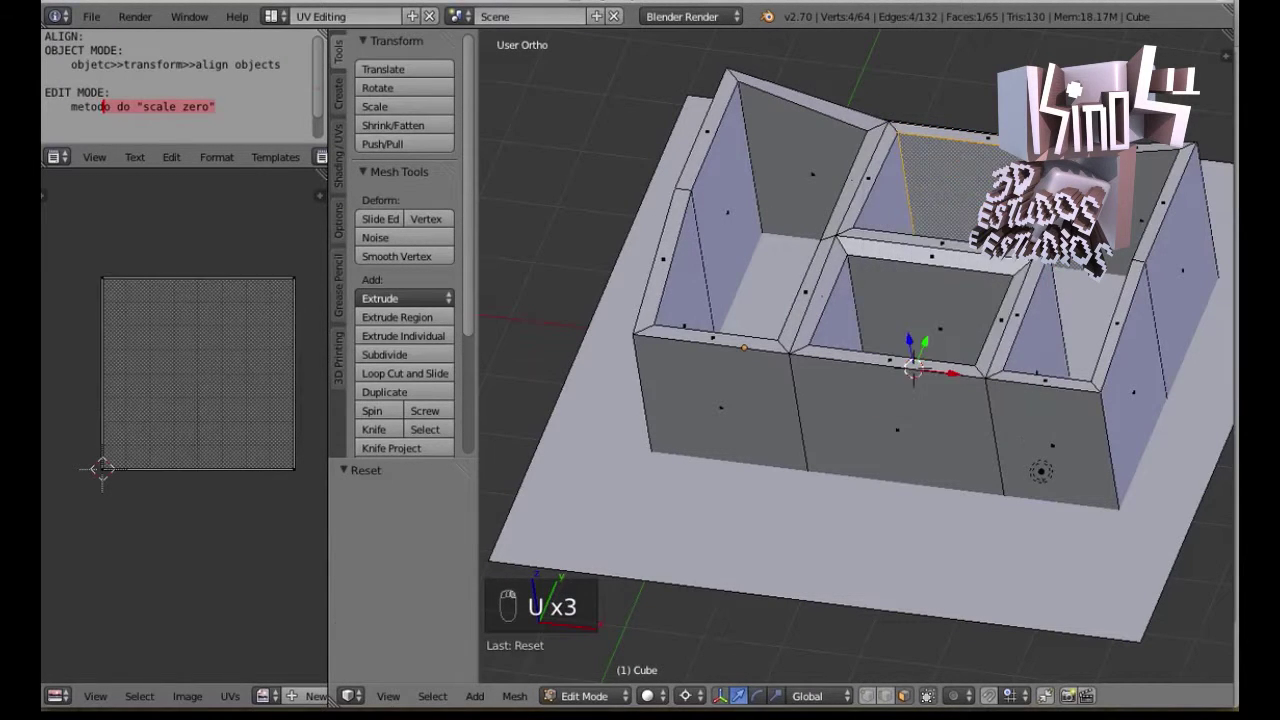
pyautogui.press('z')
pyautogui.press('u')
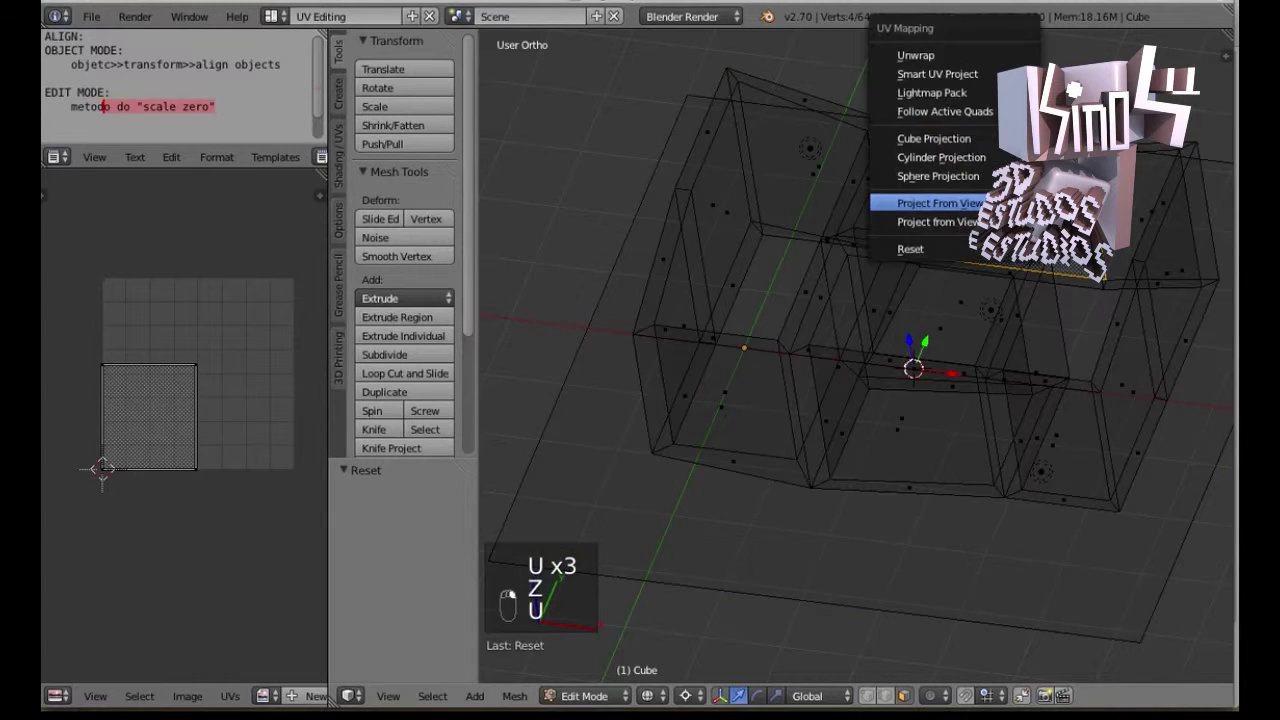
pyautogui.click(905, 222)
pyautogui.press('z')
pyautogui.press('z')
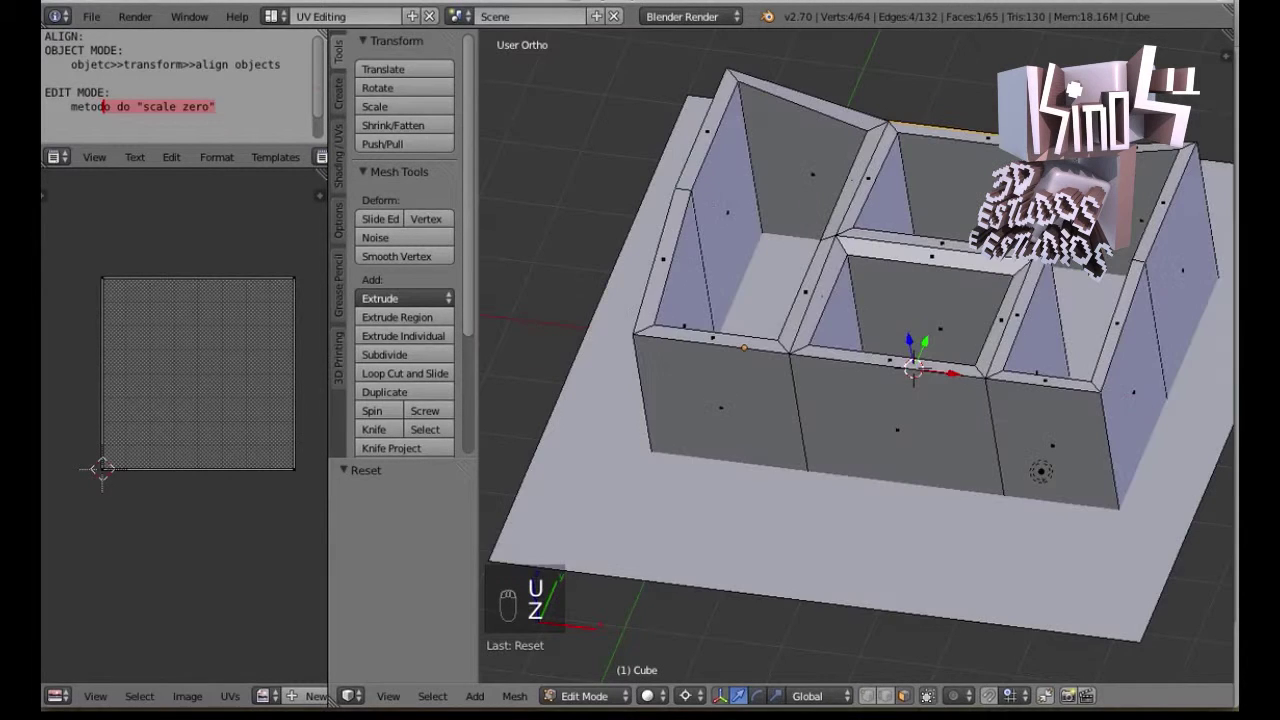
# Select the rear middle wall's inner, outer and bottom faces and inset them with a thickness of about 0.7186
pyautogui.moveTo(950, 330)
pyautogui.mouseDown(button='middle')
pyautogui.moveTo(1028, 340)
pyautogui.moveTo(987, 147)
pyautogui.mouseUp(button='middle')
pyautogui.scroll(4, 1028, 340)
pyautogui.keyDown('shift'); pyautogui.rightClick(988, 147); pyautogui.keyUp('shift')
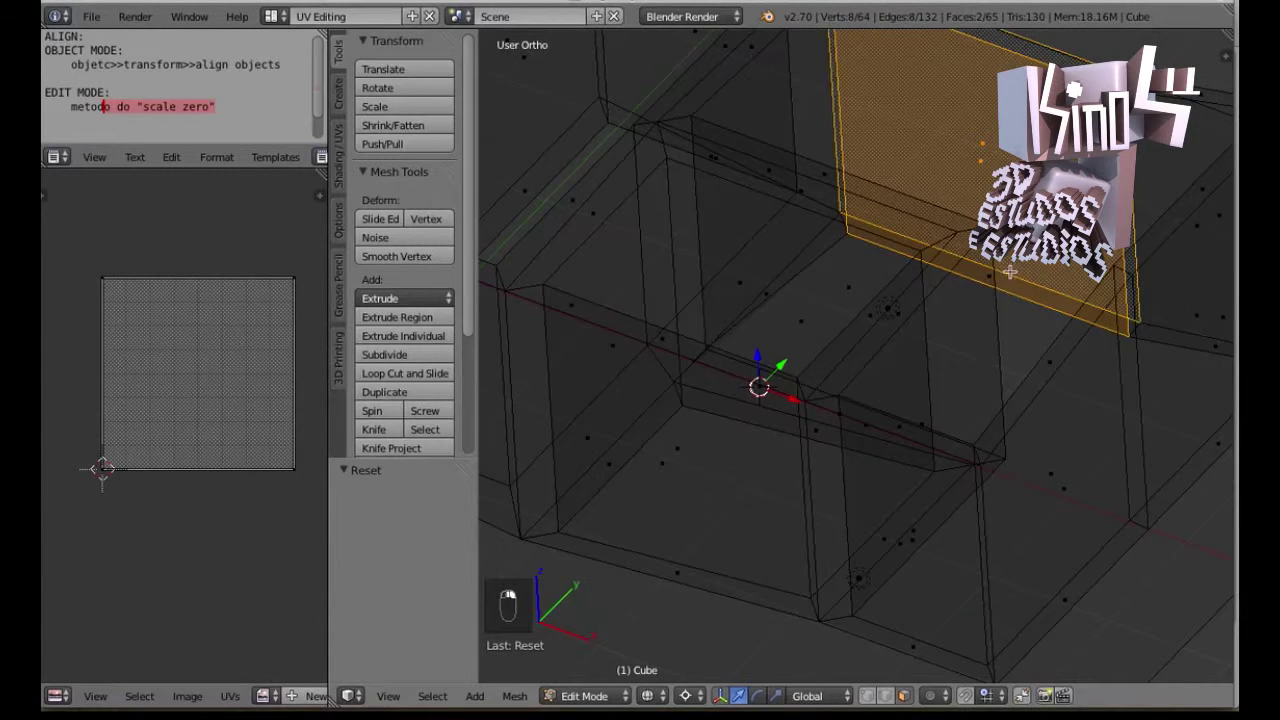
pyautogui.moveTo(1009, 271); pyautogui.dragTo(1006, 289, button='middle')
pyautogui.keyDown('shift'); pyautogui.rightClick(991, 280); pyautogui.keyUp('shift')
pyautogui.scroll(-9, 991, 275)
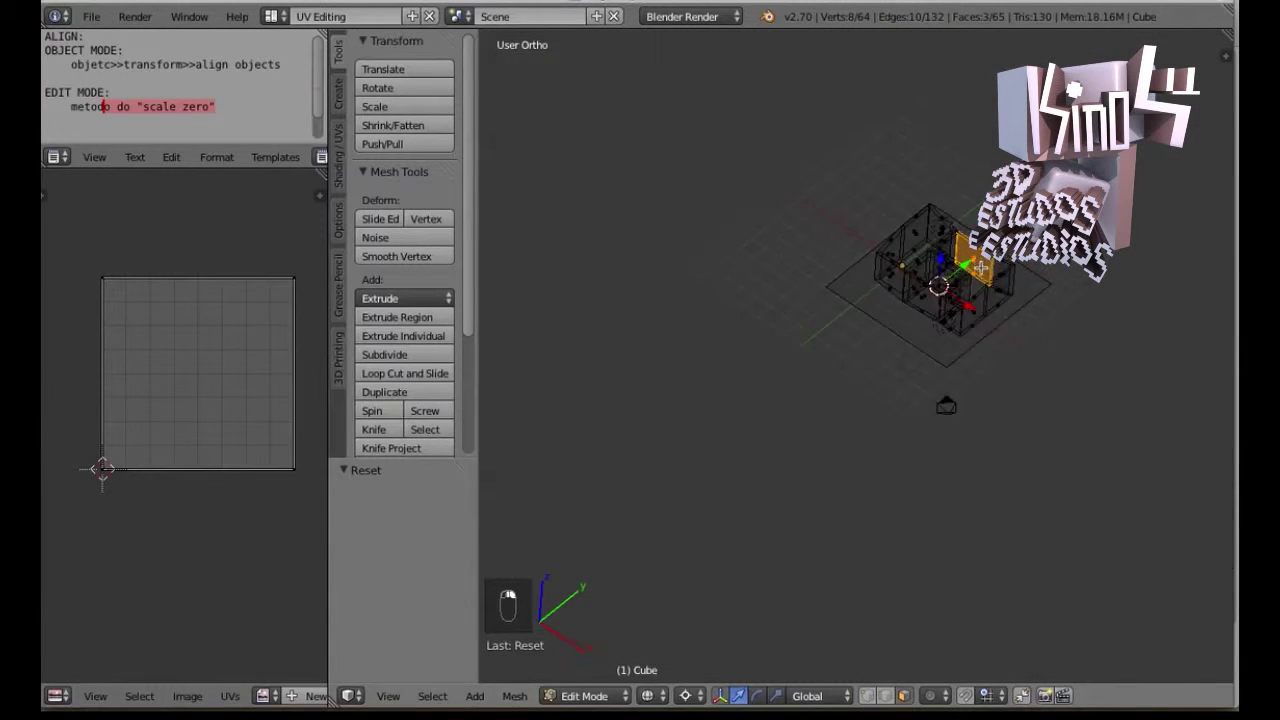
pyautogui.scroll(3, 1033, 288)
pyautogui.press('i')
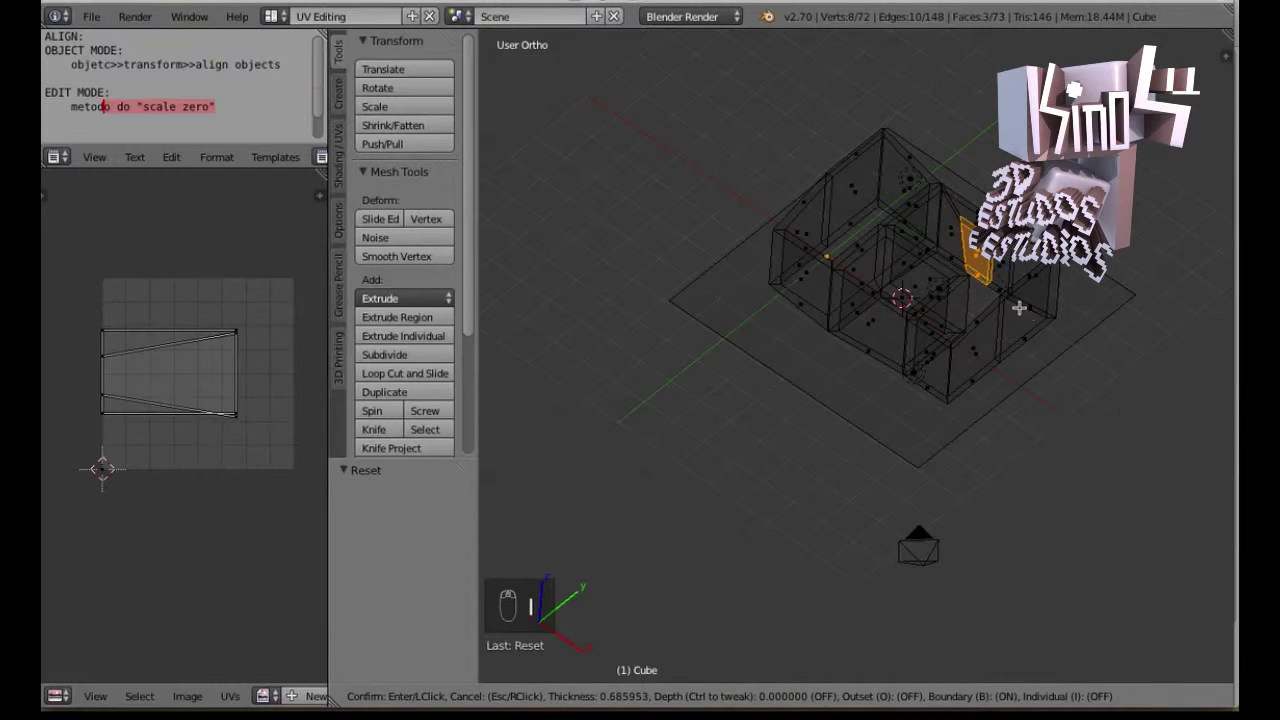
pyautogui.click(1018, 302)
# Delete the inset faces to open a doorway in the rear middle wall
pyautogui.press('z')
pyautogui.moveTo(987, 253); pyautogui.dragTo(960, 270, button='middle')
pyautogui.press('z')
pyautogui.scroll(5, 940, 318)
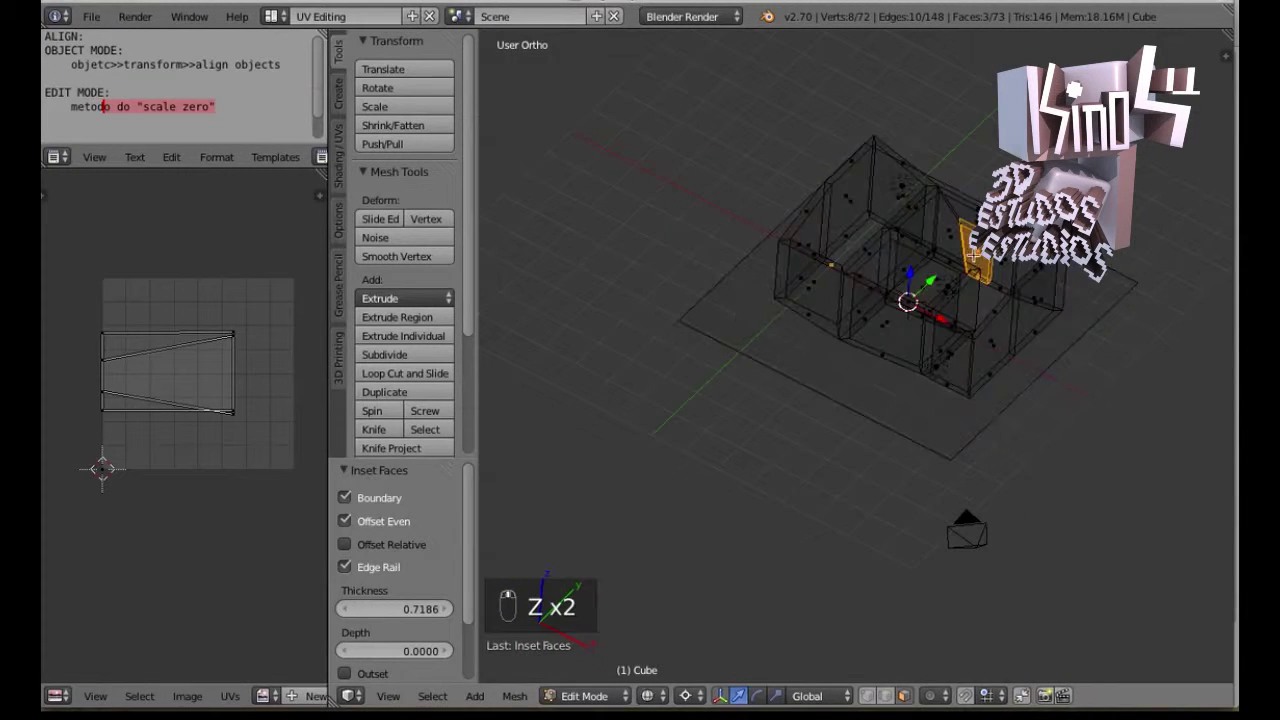
pyautogui.scroll(-4, 934, 216)
pyautogui.press('z')
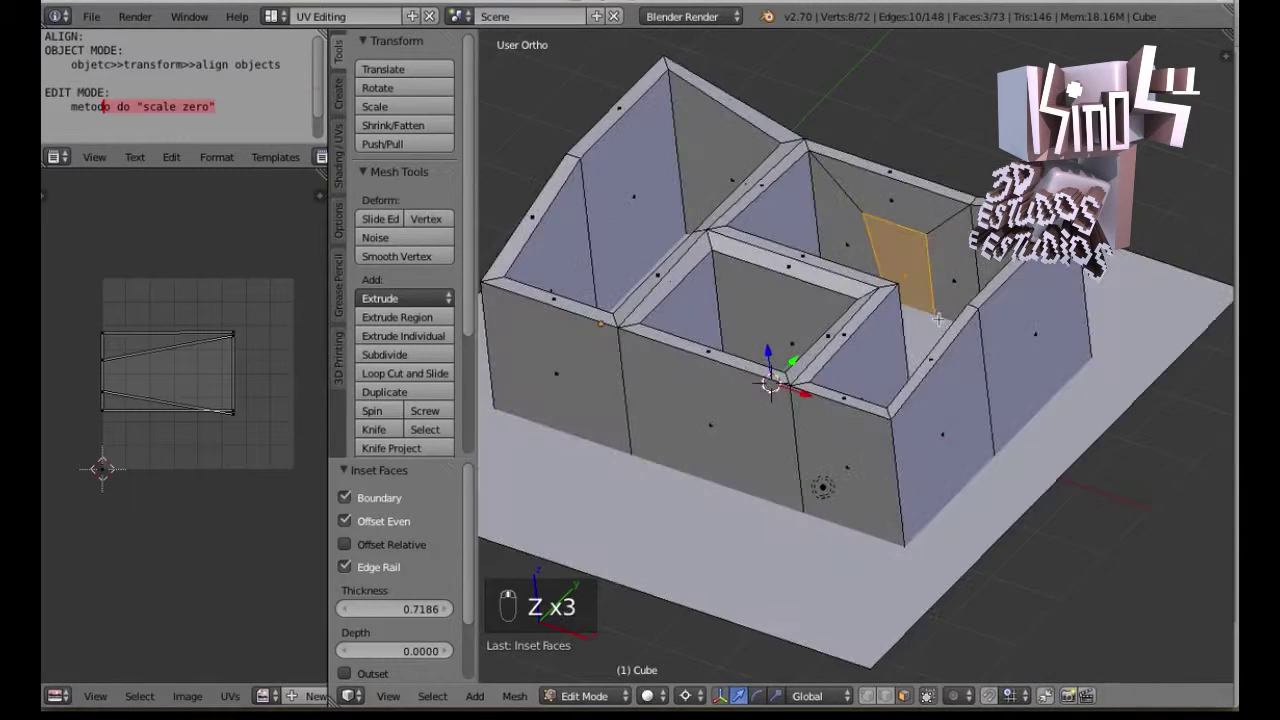
pyautogui.moveTo(934, 216); pyautogui.dragTo(739, 365, button='middle')
pyautogui.moveTo(940, 253); pyautogui.dragTo(852, 445, button='middle')
pyautogui.moveTo(877, 344); pyautogui.dragTo(834, 417, button='middle')
pyautogui.press('x')
pyautogui.click(939, 283)
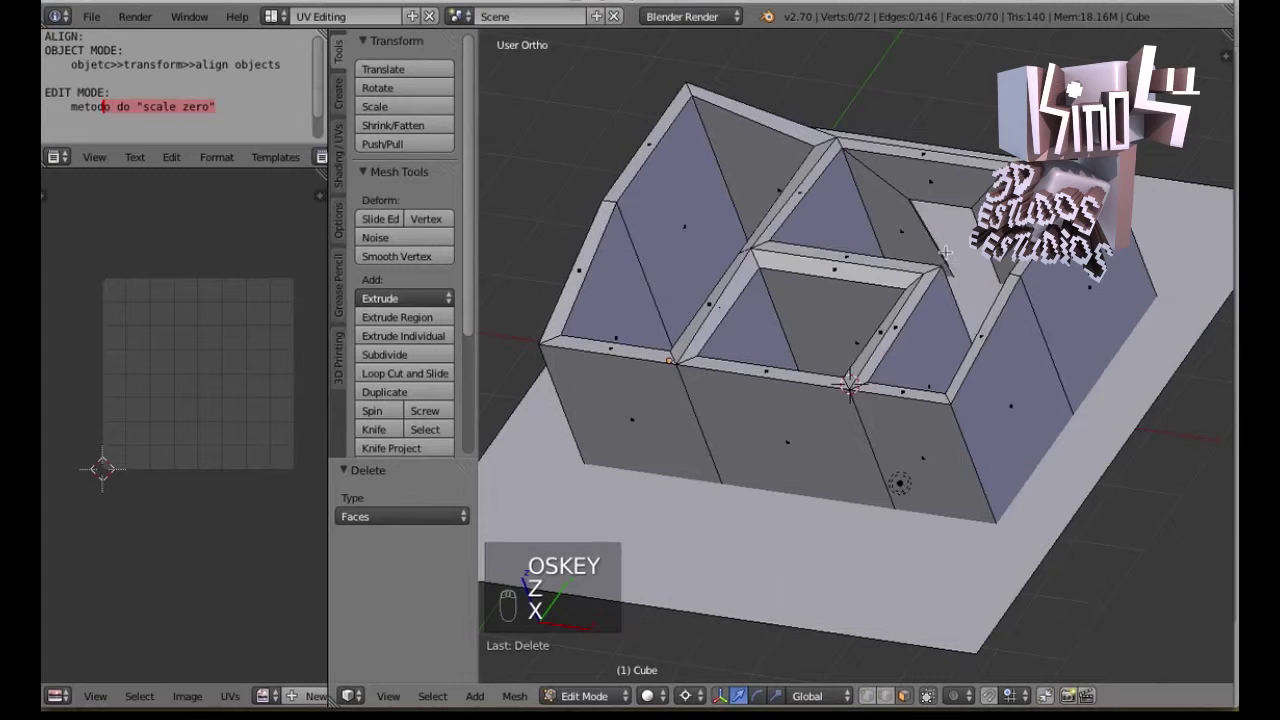
# Select the loop of faces around the doorway and rotate all their UVs by about -90.392°
pyautogui.keyDown('alt'); pyautogui.rightClick(932, 196); pyautogui.keyUp('alt')
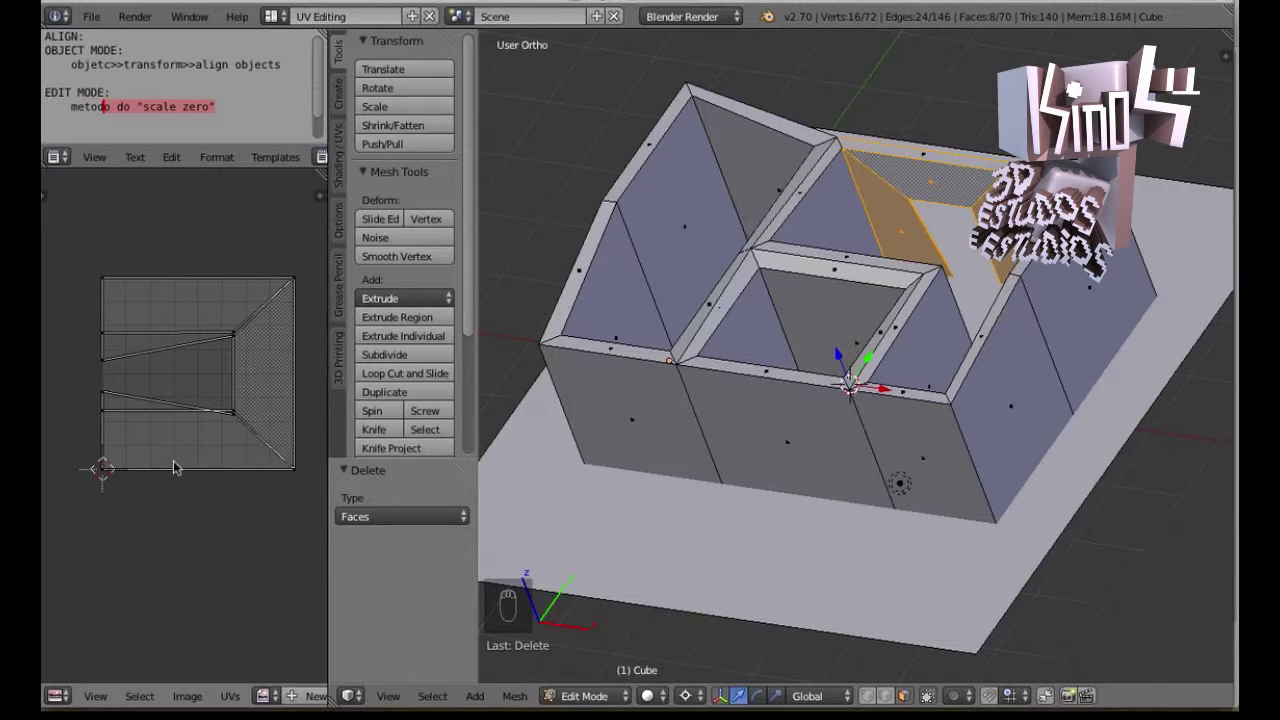
pyautogui.press('a')
pyautogui.press('r')
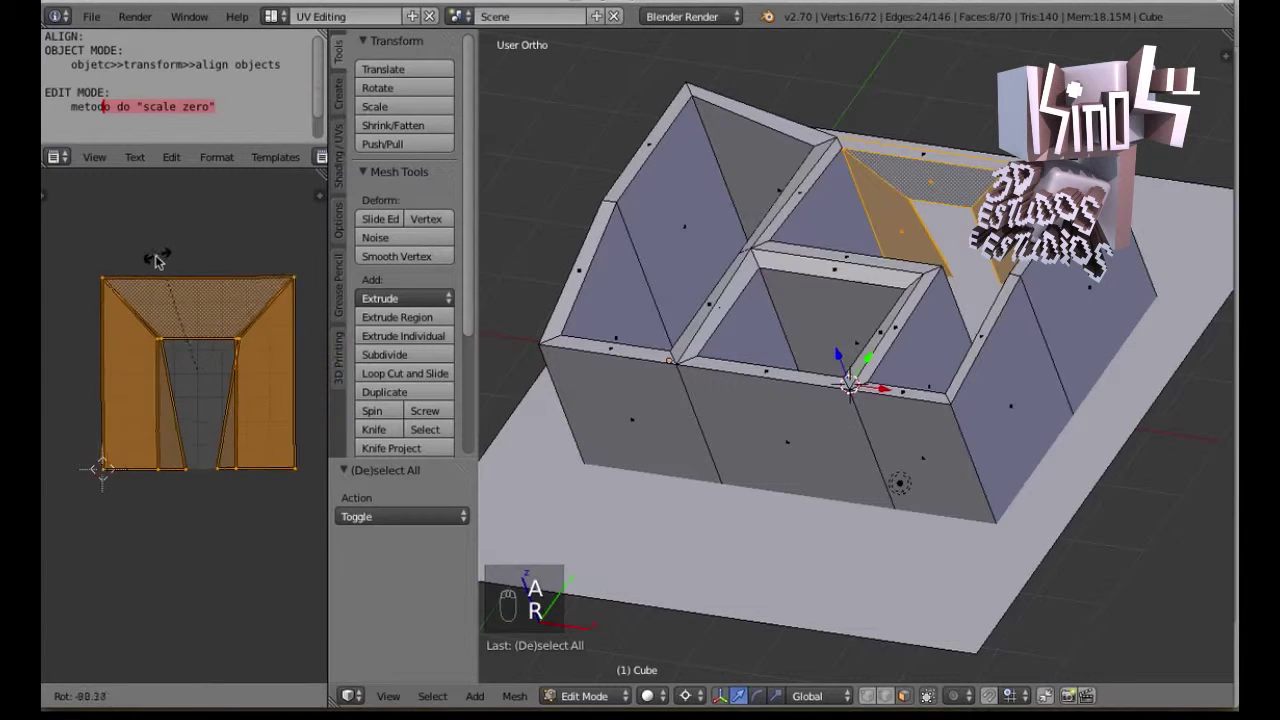
pyautogui.click(157, 259)
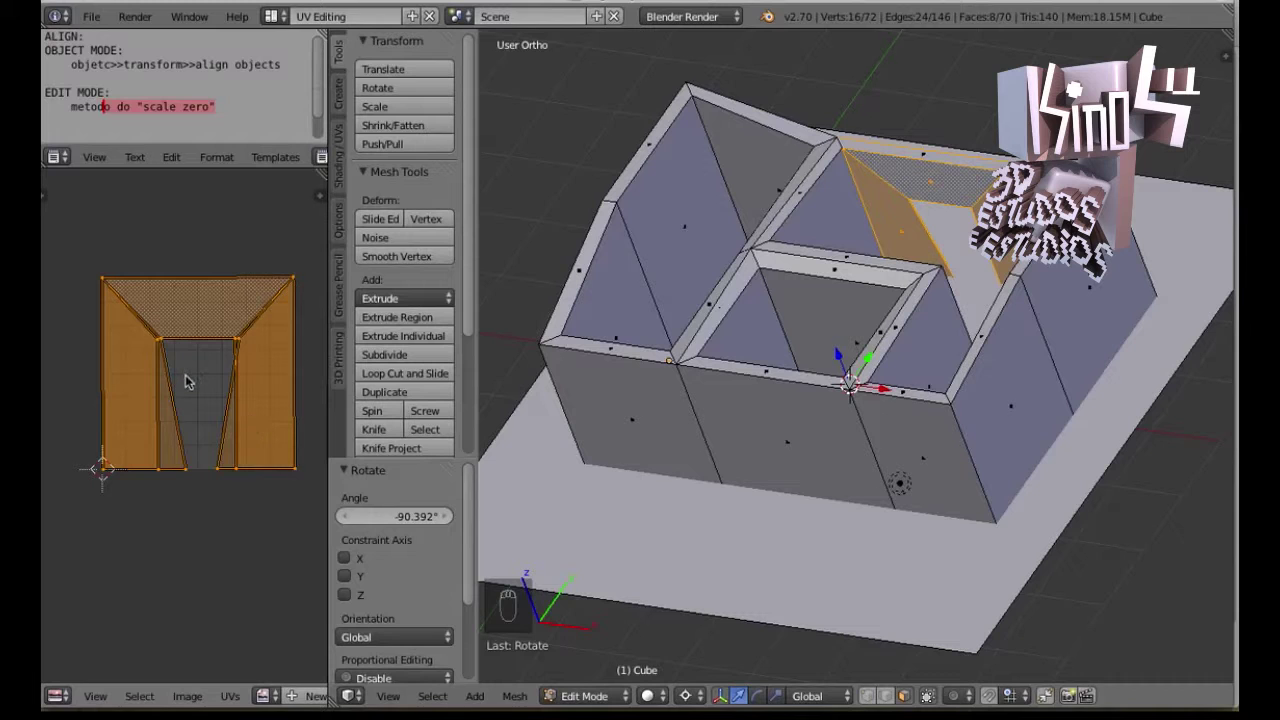
pyautogui.press('Escape')
# Reset the UVs of the three inner faces around the doorway and check the faces individually
pyautogui.rightClick(899, 226)
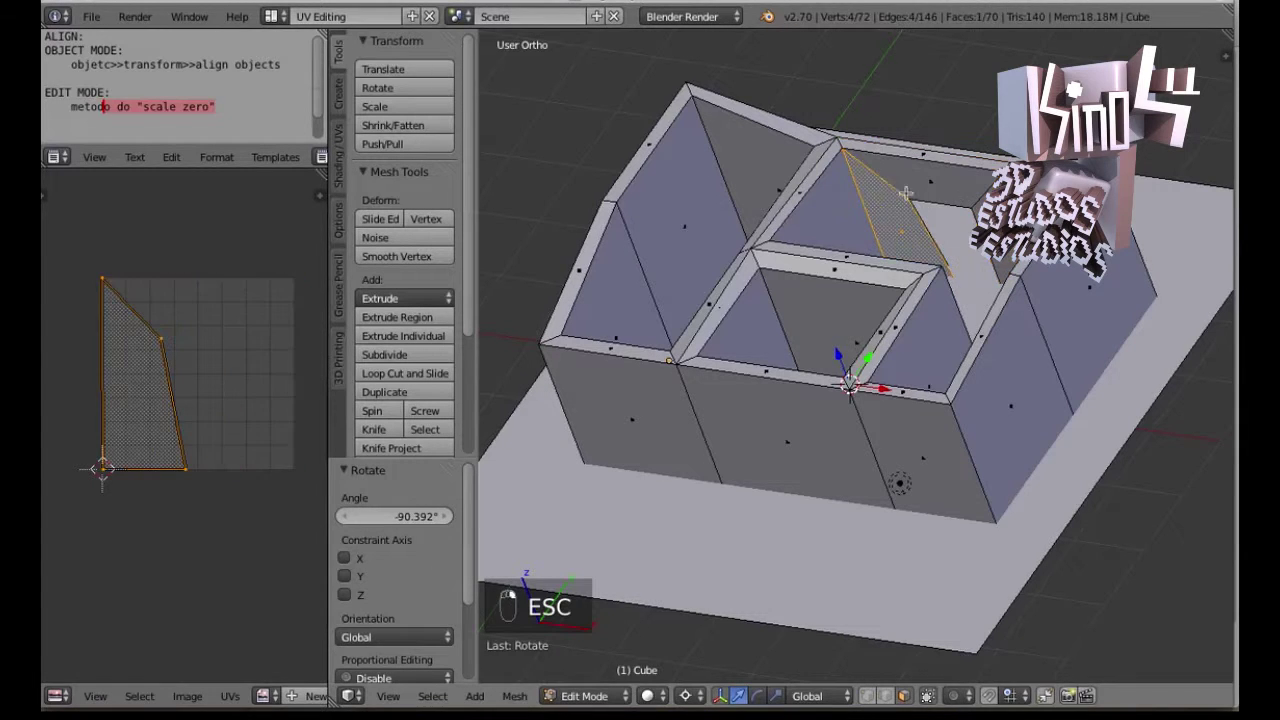
pyautogui.keyDown('shift'); pyautogui.rightClick(932, 184); pyautogui.keyUp('shift')
pyautogui.press('u')
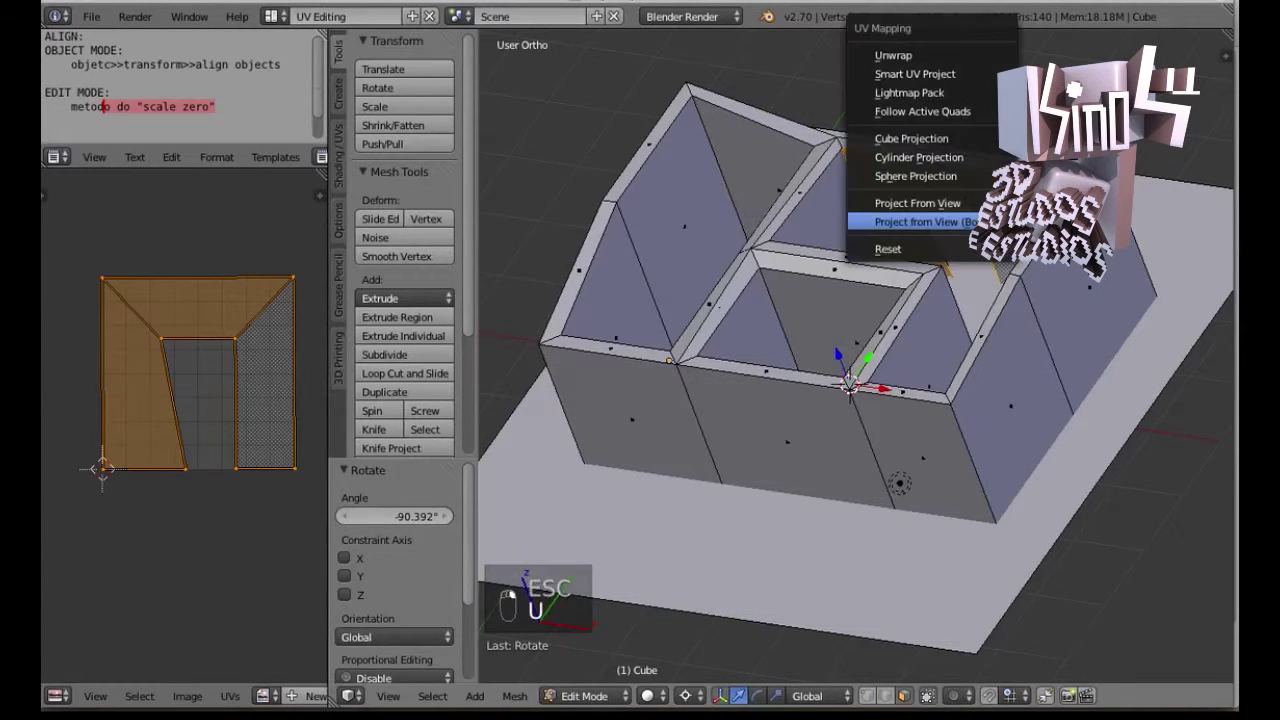
pyautogui.click(871, 246)
pyautogui.rightClick(936, 184)
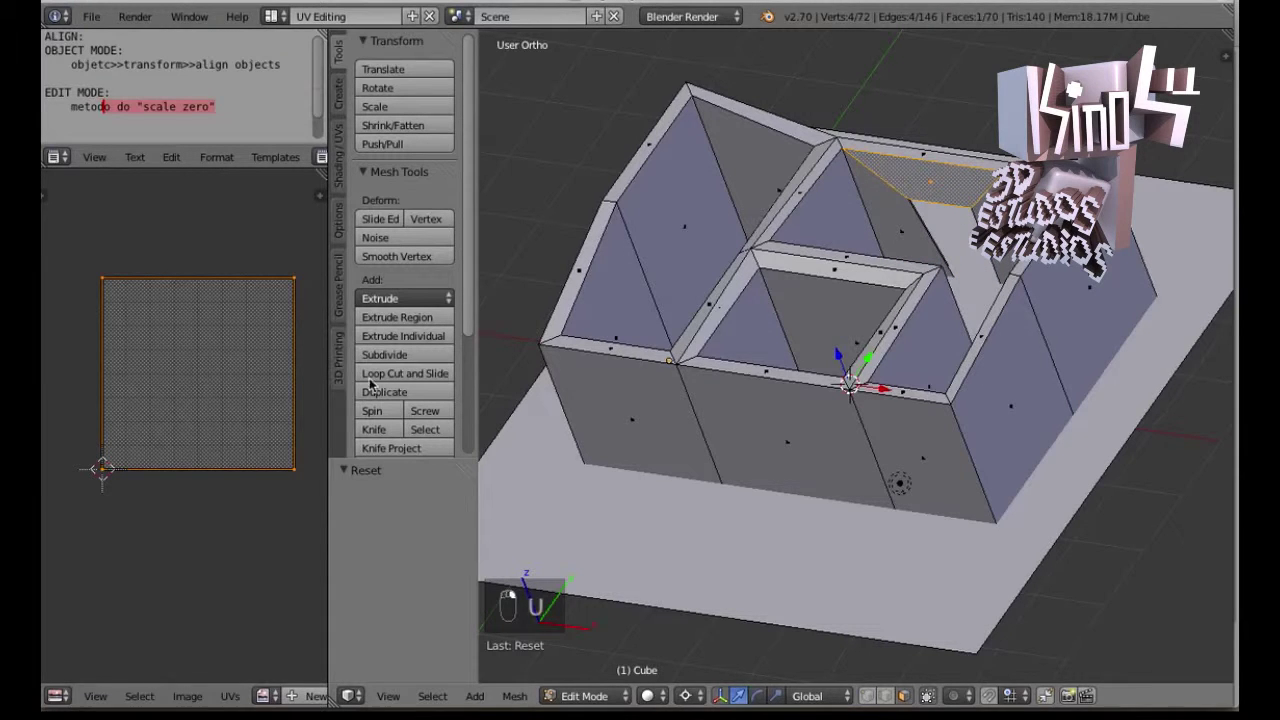
pyautogui.rightClick(912, 228)
pyautogui.press('g')
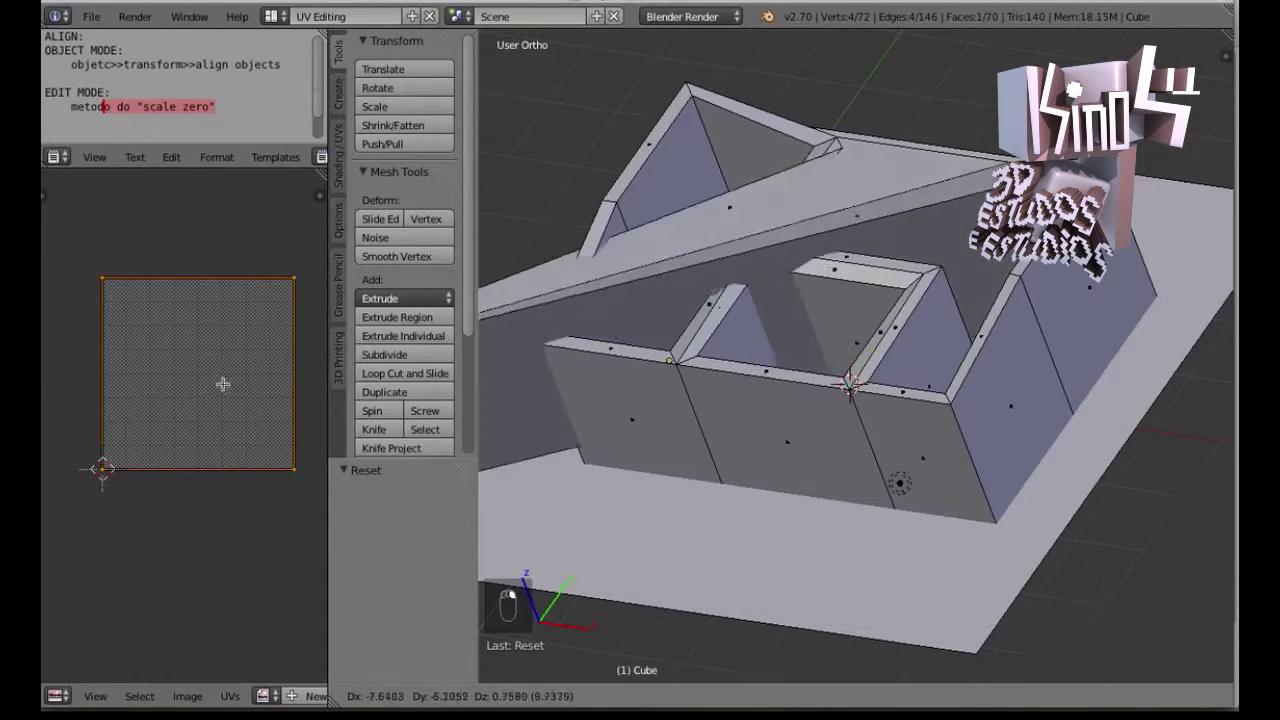
pyautogui.click(900, 318)
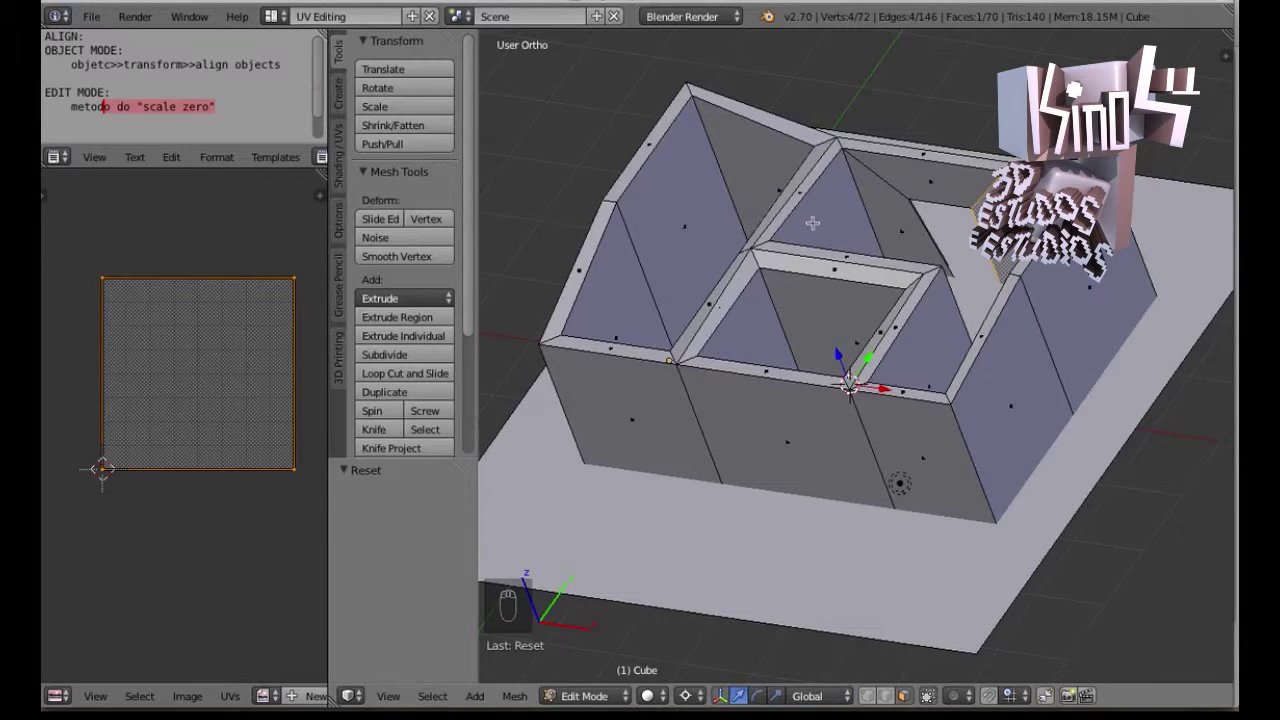
# Select the three inner faces around the doorway together and unwrap them with the Angle Based method
pyautogui.keyDown('shift'); pyautogui.rightClick(910, 178); pyautogui.keyUp('shift')
pyautogui.keyDown('shift'); pyautogui.rightClick(907, 229); pyautogui.keyUp('shift')
pyautogui.press('u')
pyautogui.press('u')
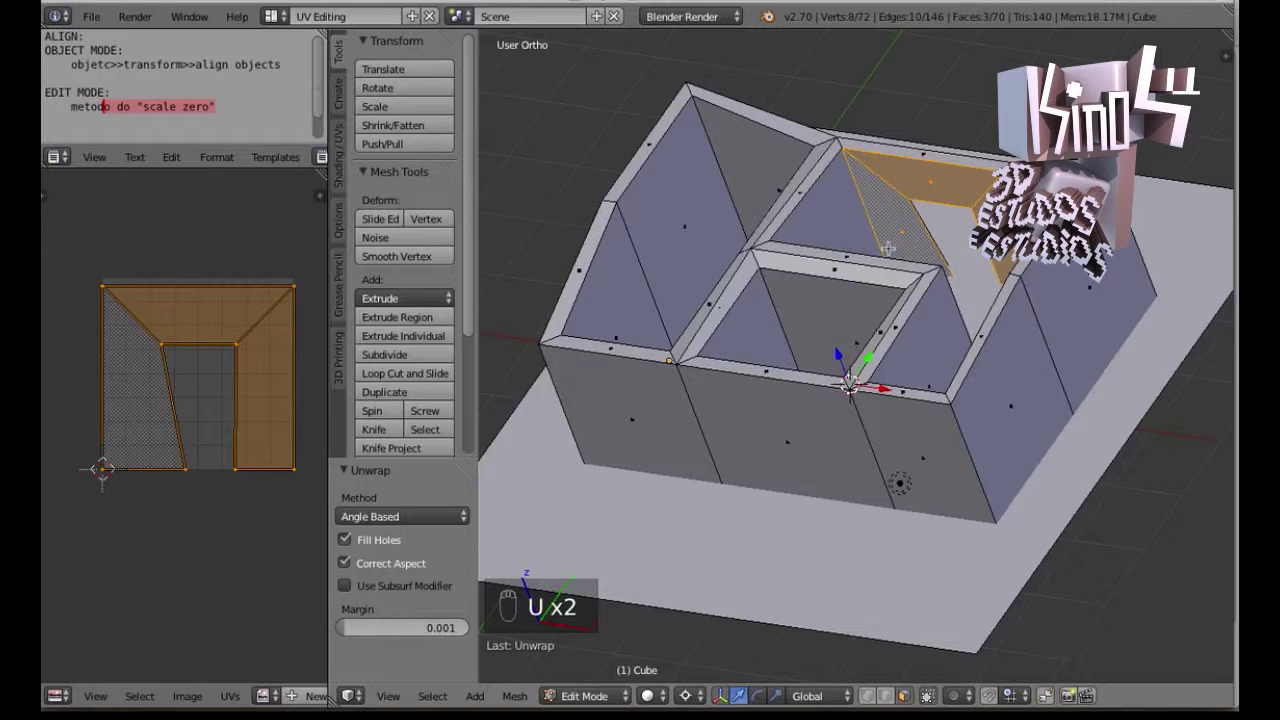
pyautogui.moveTo(926, 237); pyautogui.dragTo(857, 157, button='middle')
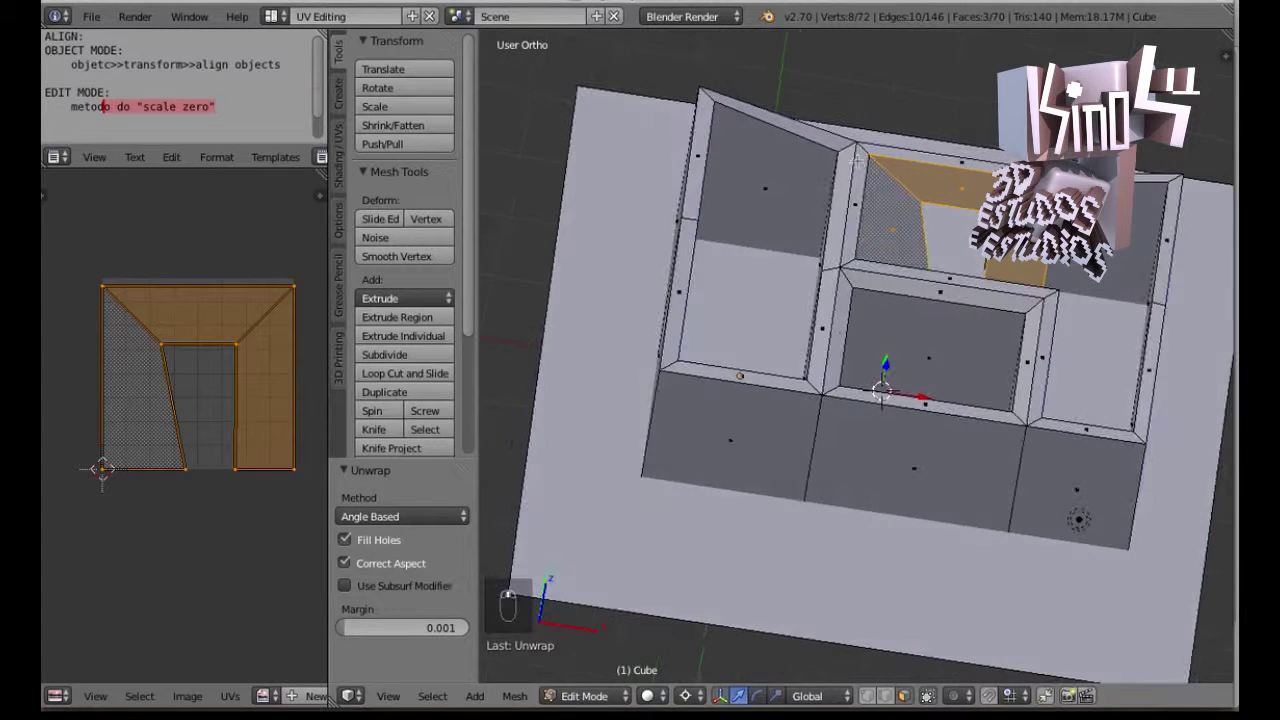